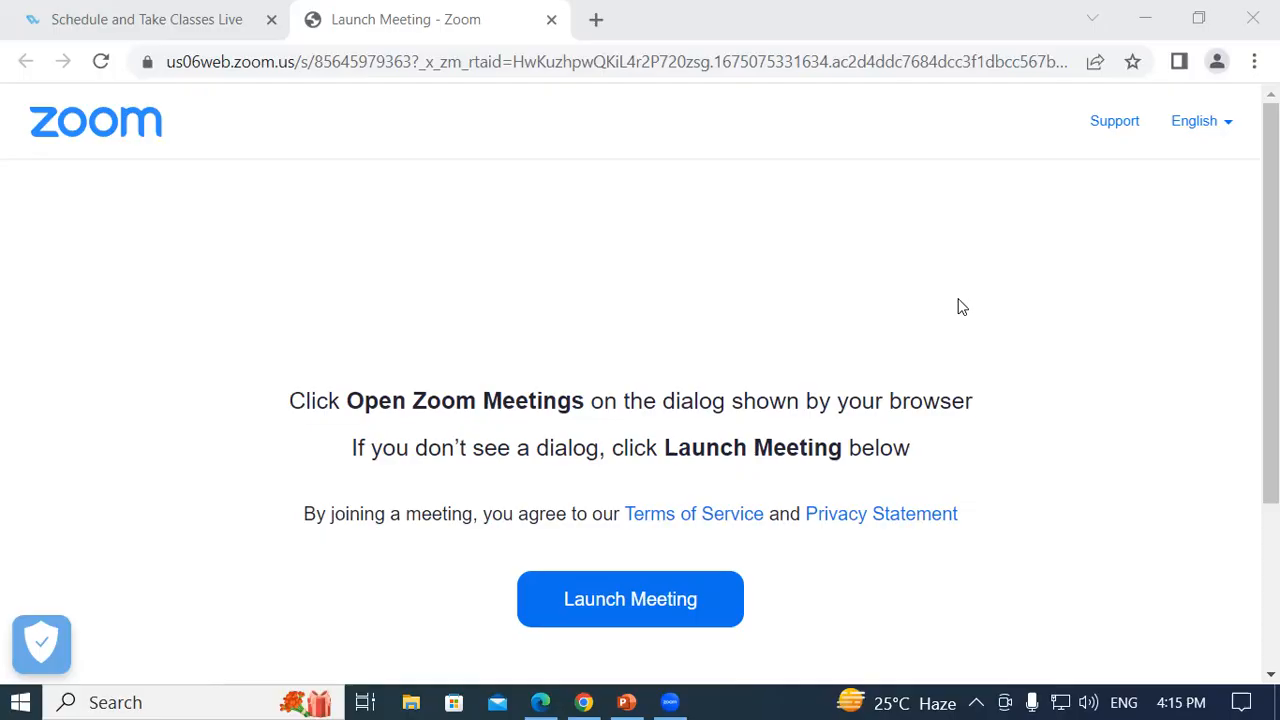
# - Minimize Chrome with the Zoom launch page to reveal the Windows desktop
pyautogui.press('super+d')
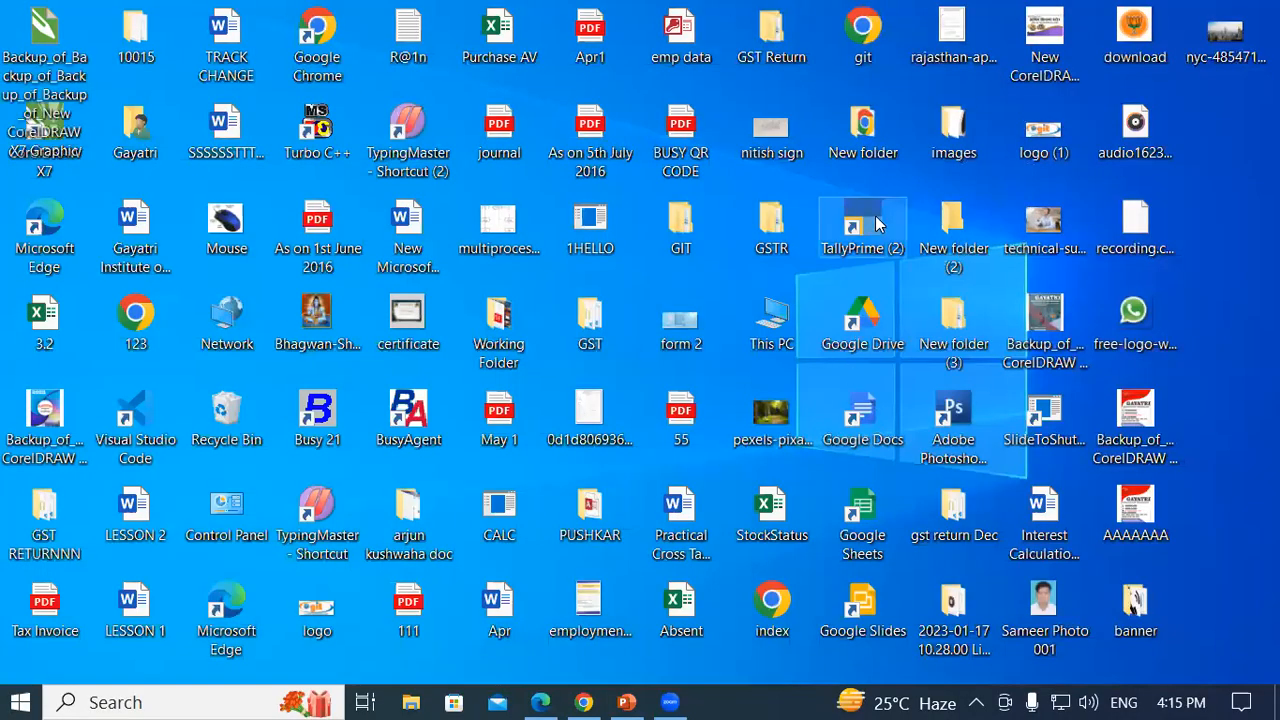
# - Launch TallyPrime from its desktop shortcut, then create a new folder on the SK (F:) drive
pyautogui.rightClick(877, 222)
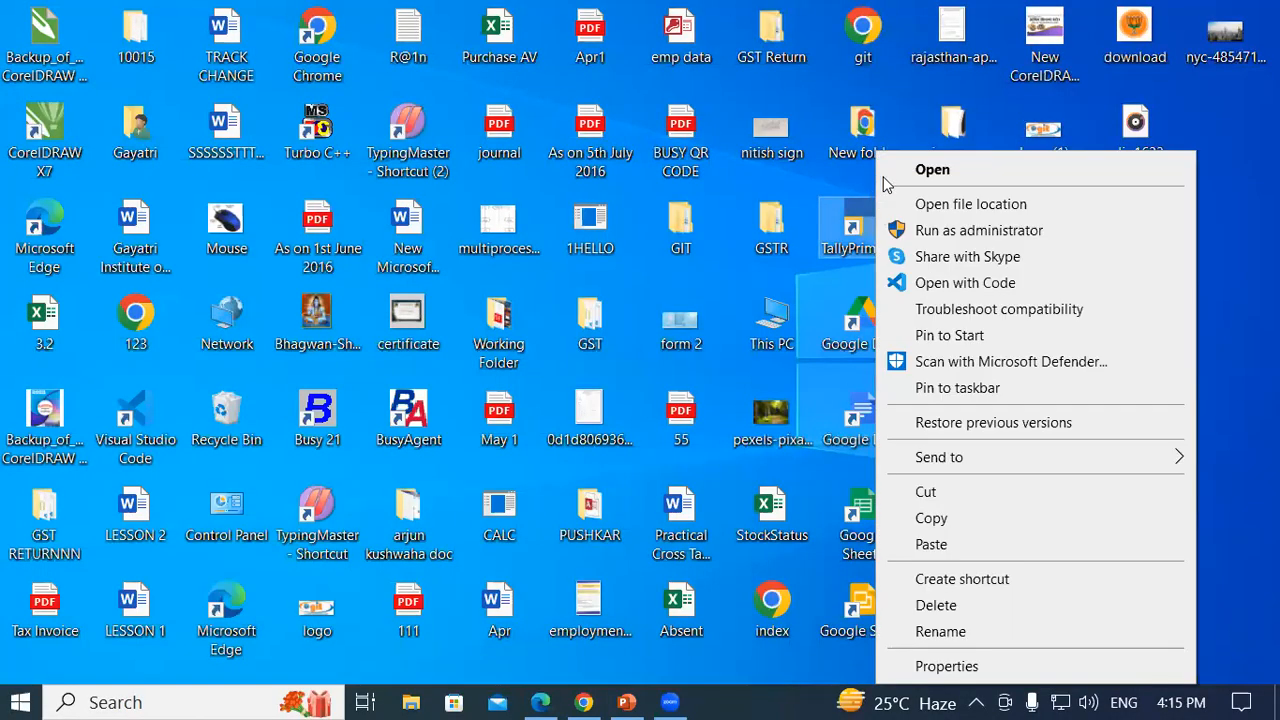
pyautogui.click(930, 172)
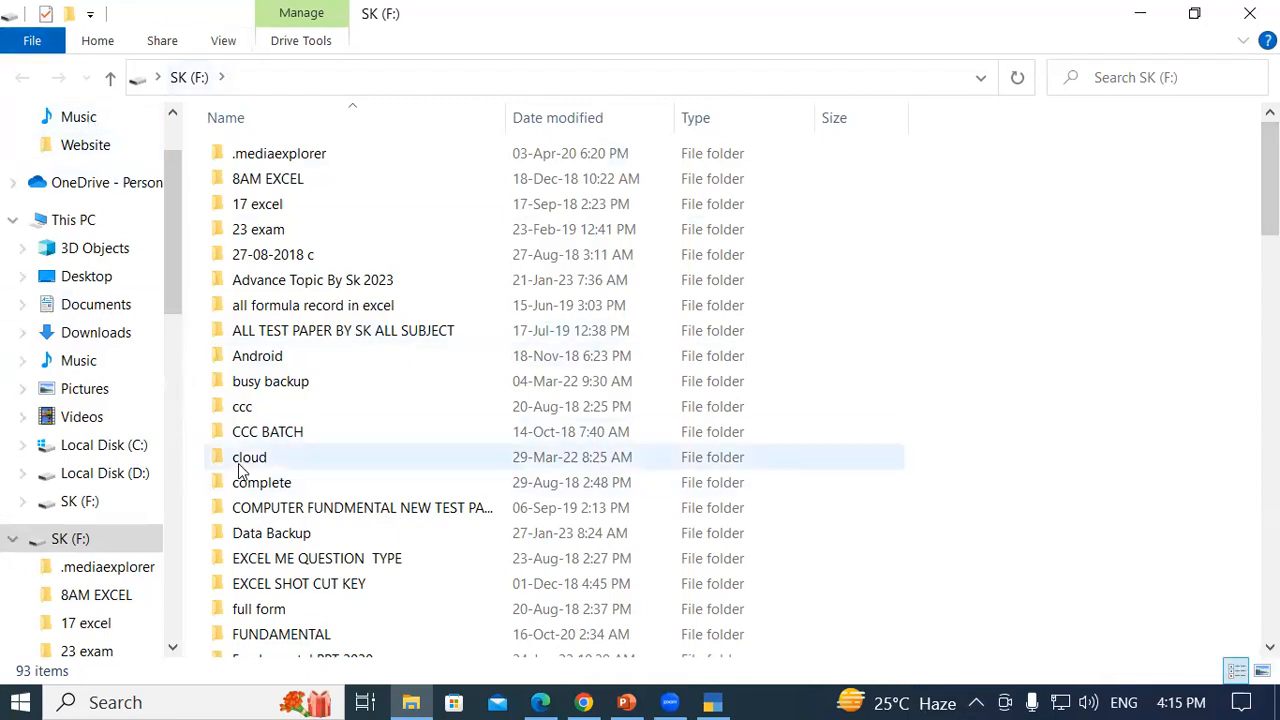
pyautogui.click(62, 219)
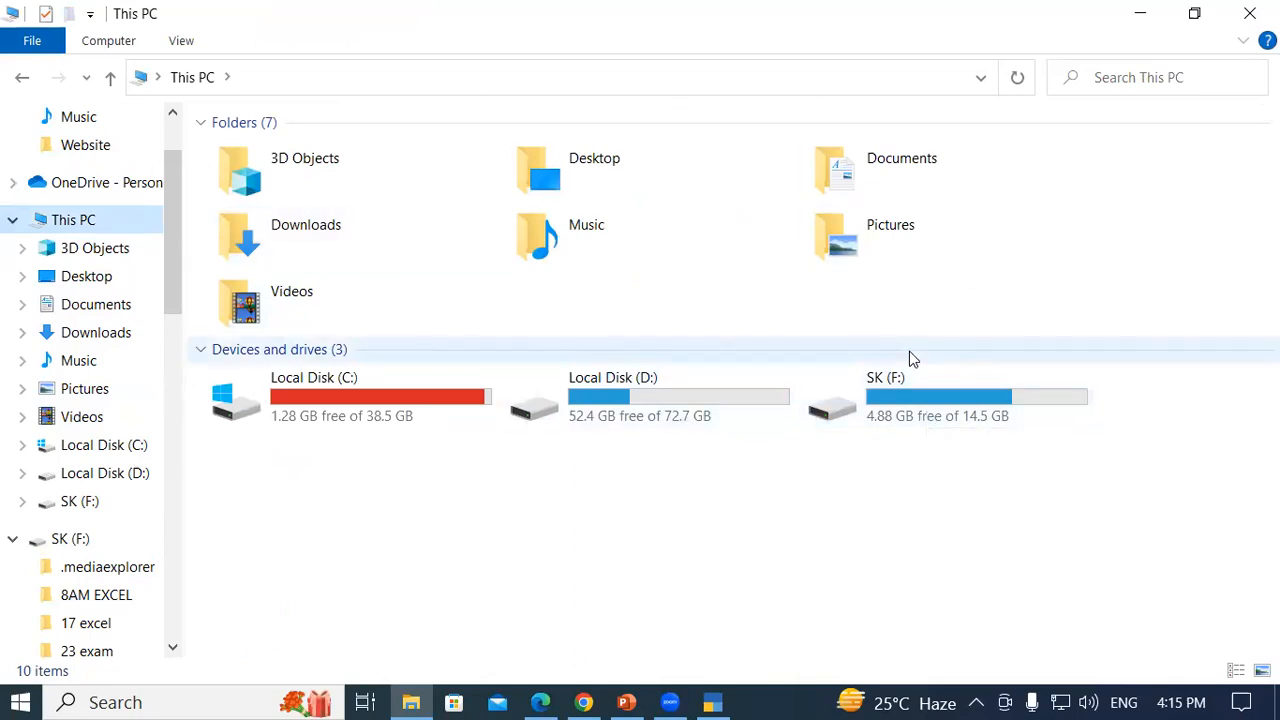
pyautogui.click(897, 384)
pyautogui.doubleClick(895, 382)
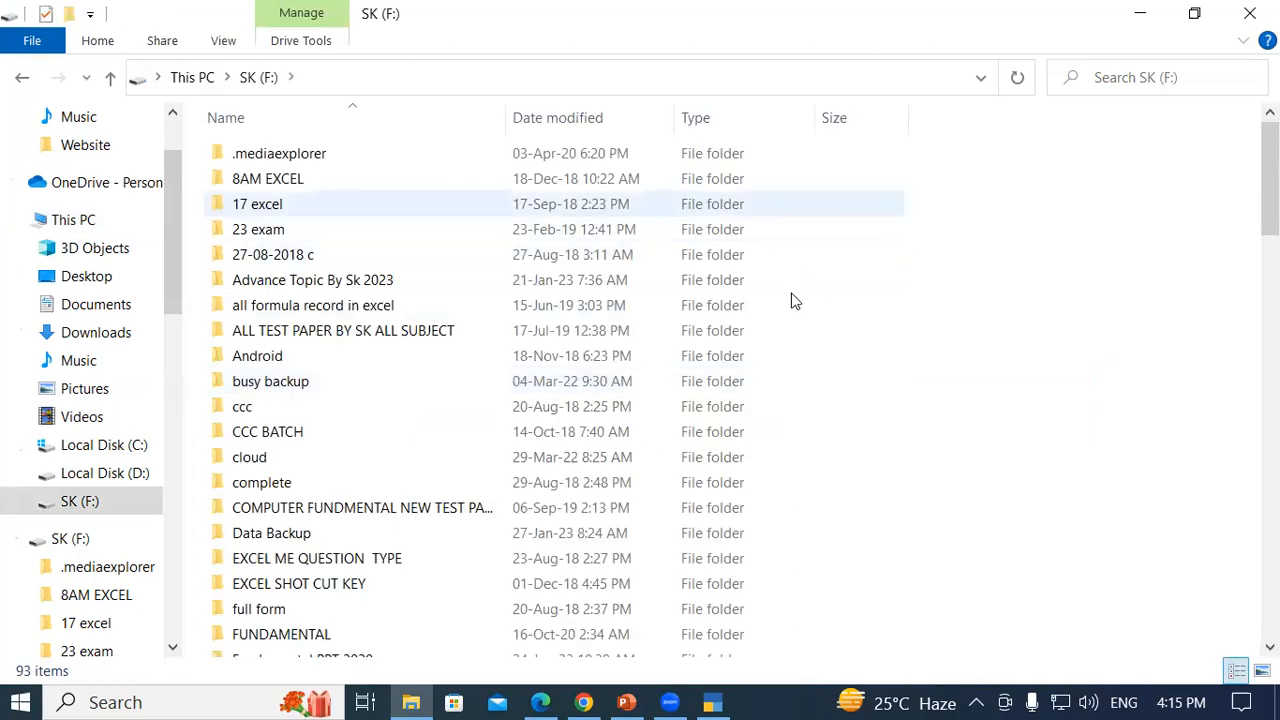
pyautogui.rightClick(1013, 238)
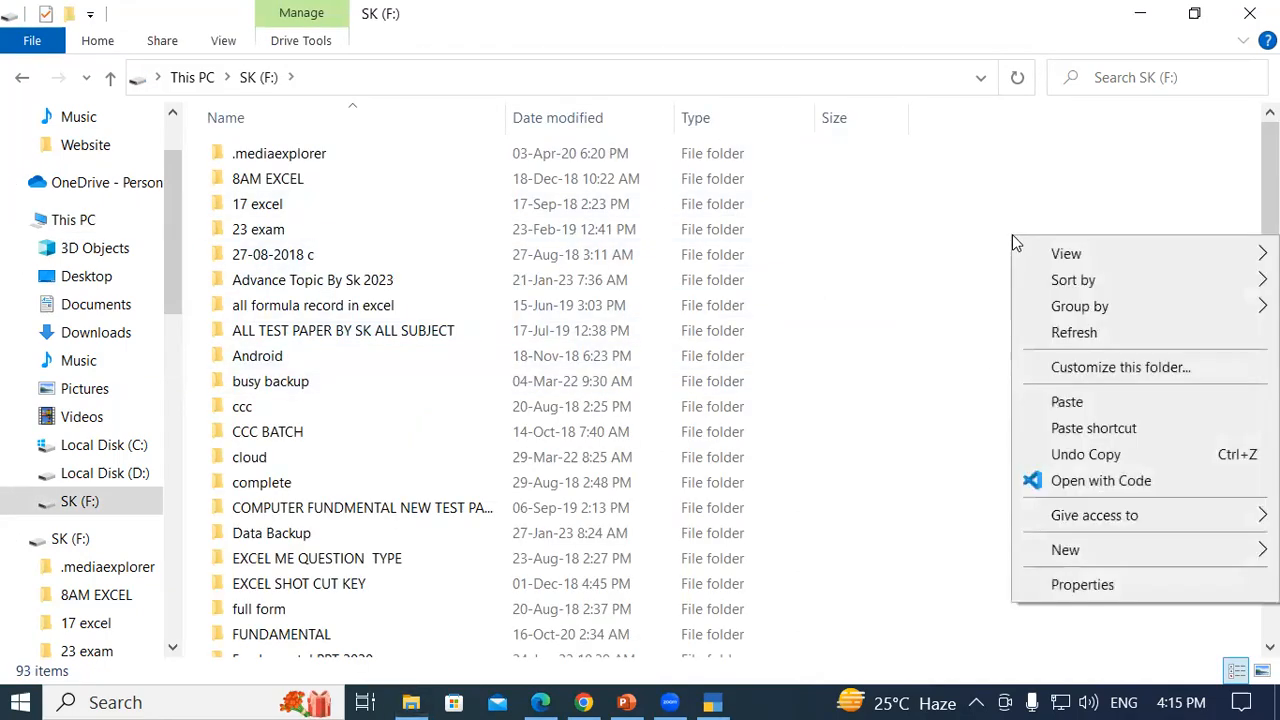
pyautogui.moveTo(1086, 557)
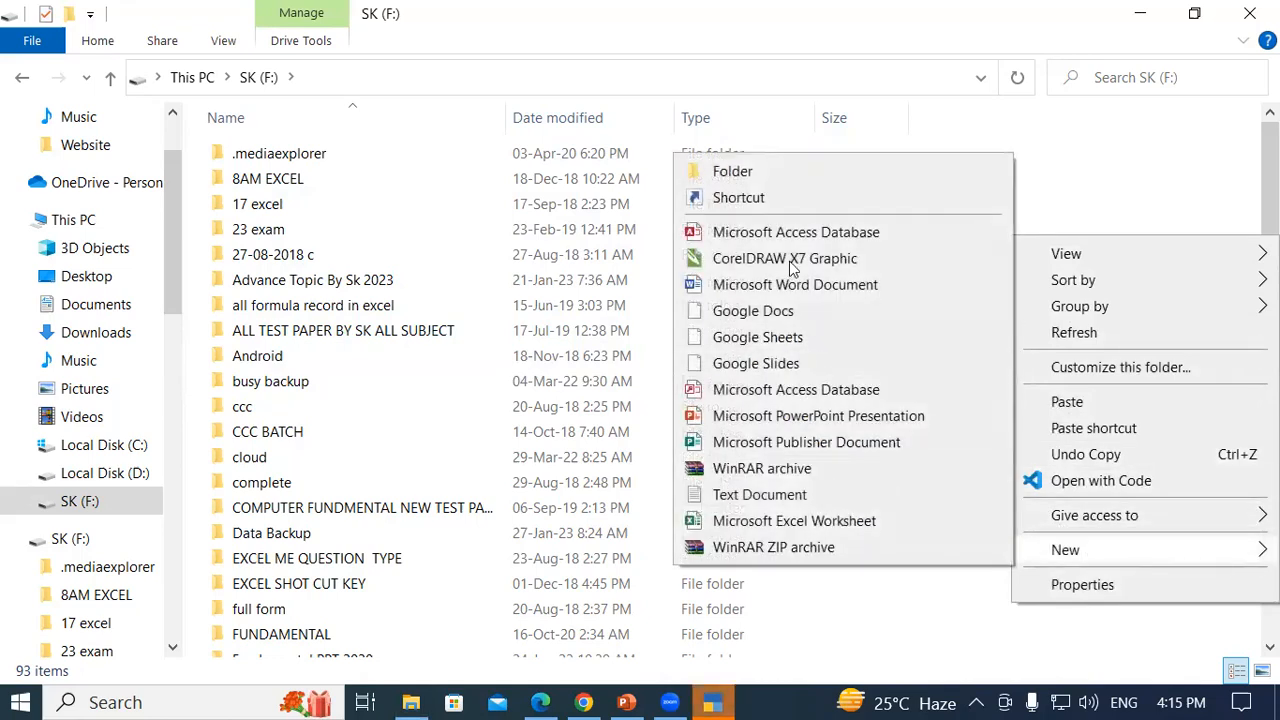
pyautogui.click(750, 180)
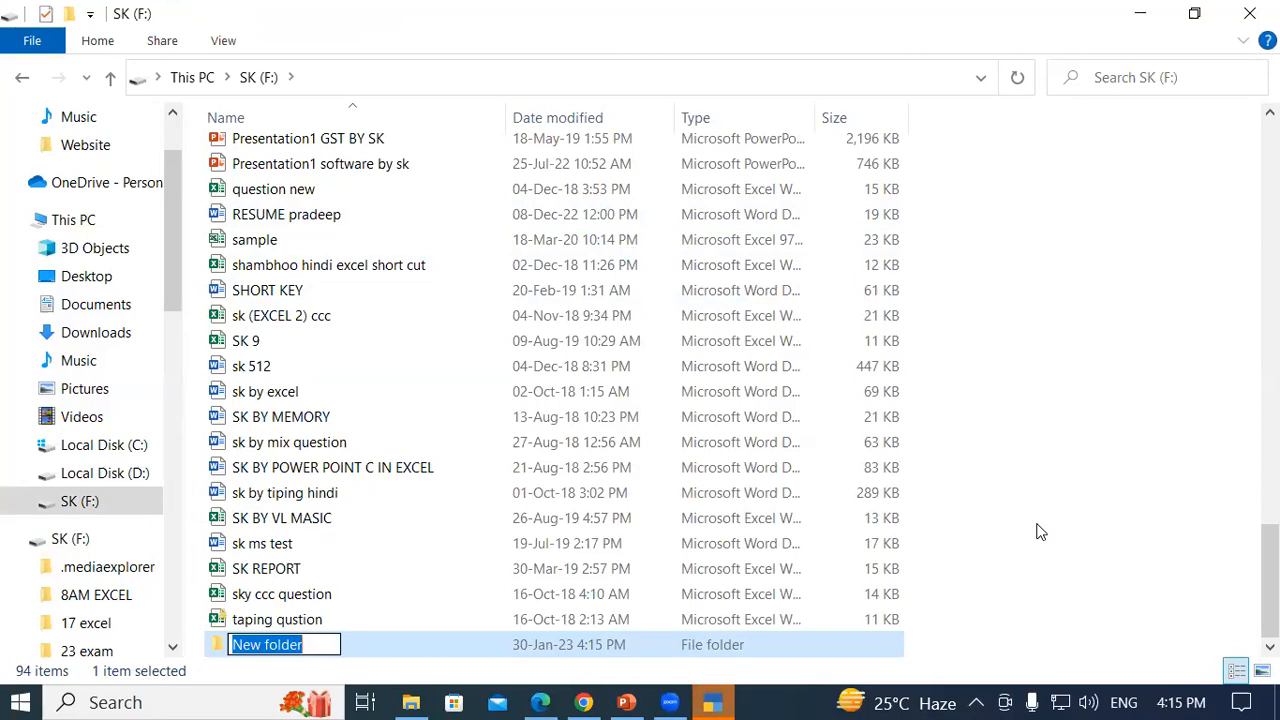
# - Name the new folder 'TALLY DATA 3PM' and decline merging it with the existing Tally Data 3pm folder
pyautogui.write('t')
pyautogui.press('BackSpace')
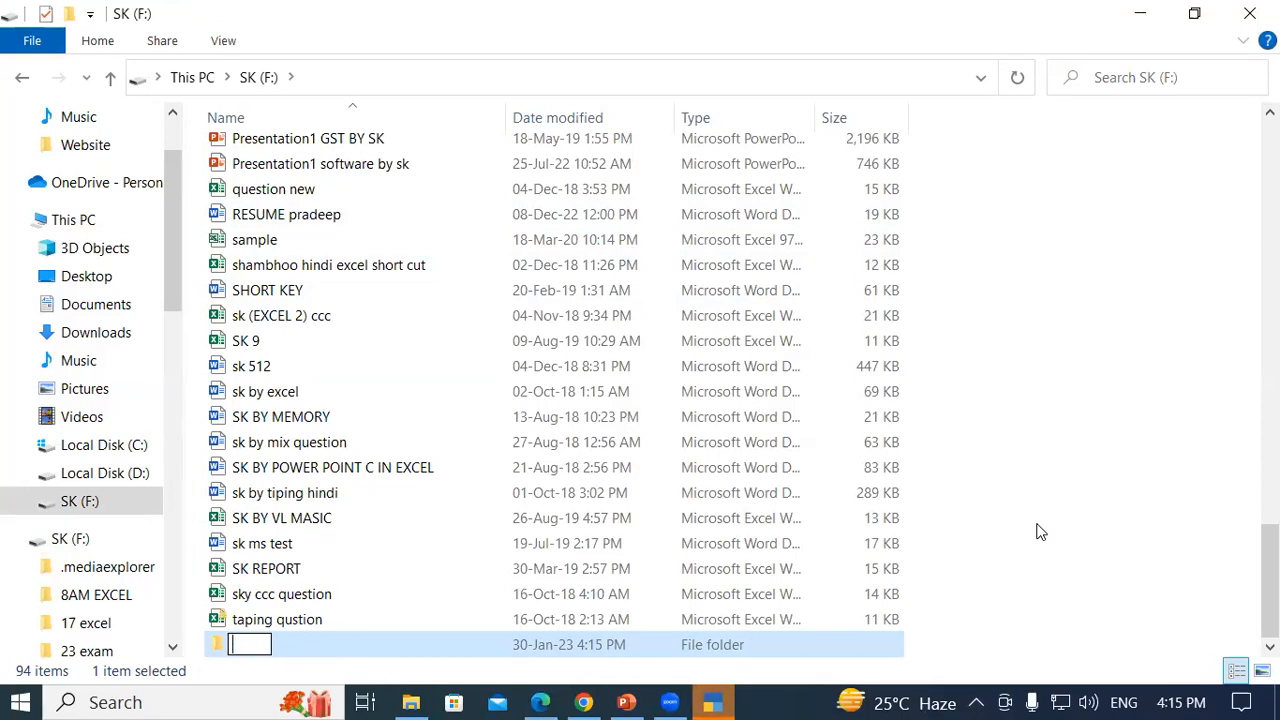
pyautogui.write('TALLY ')
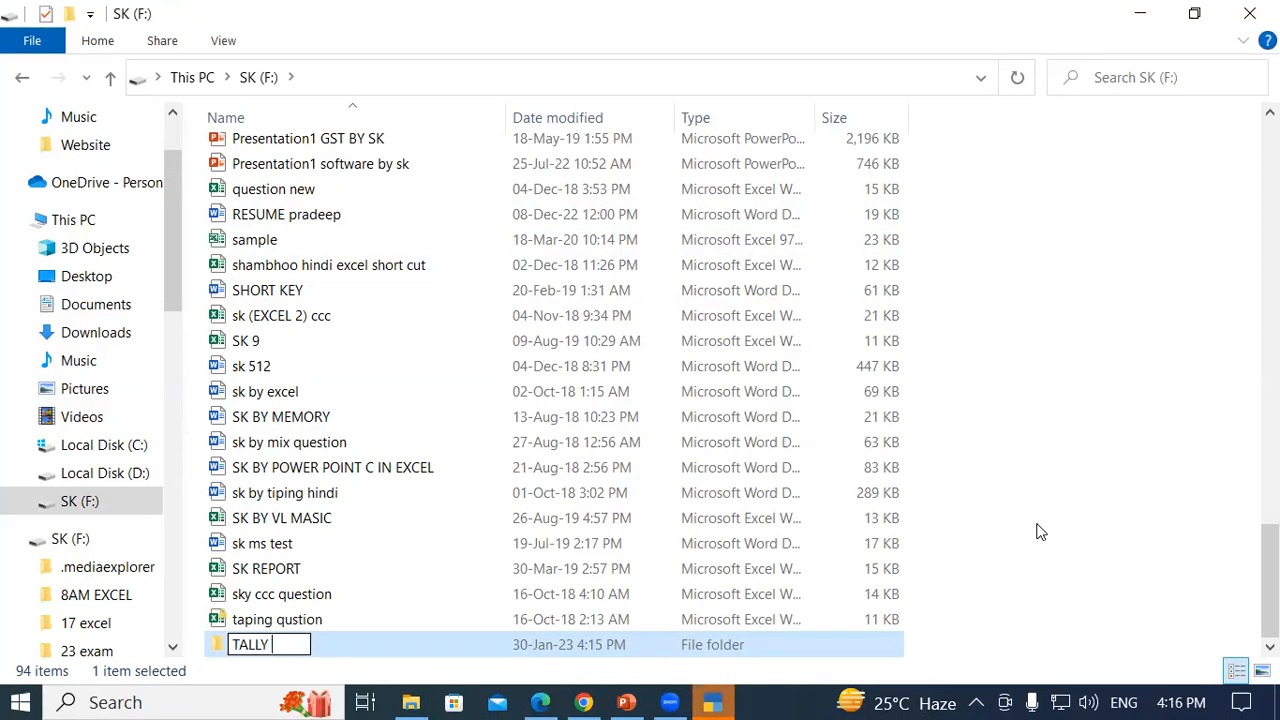
pyautogui.write('DATA 3PM')
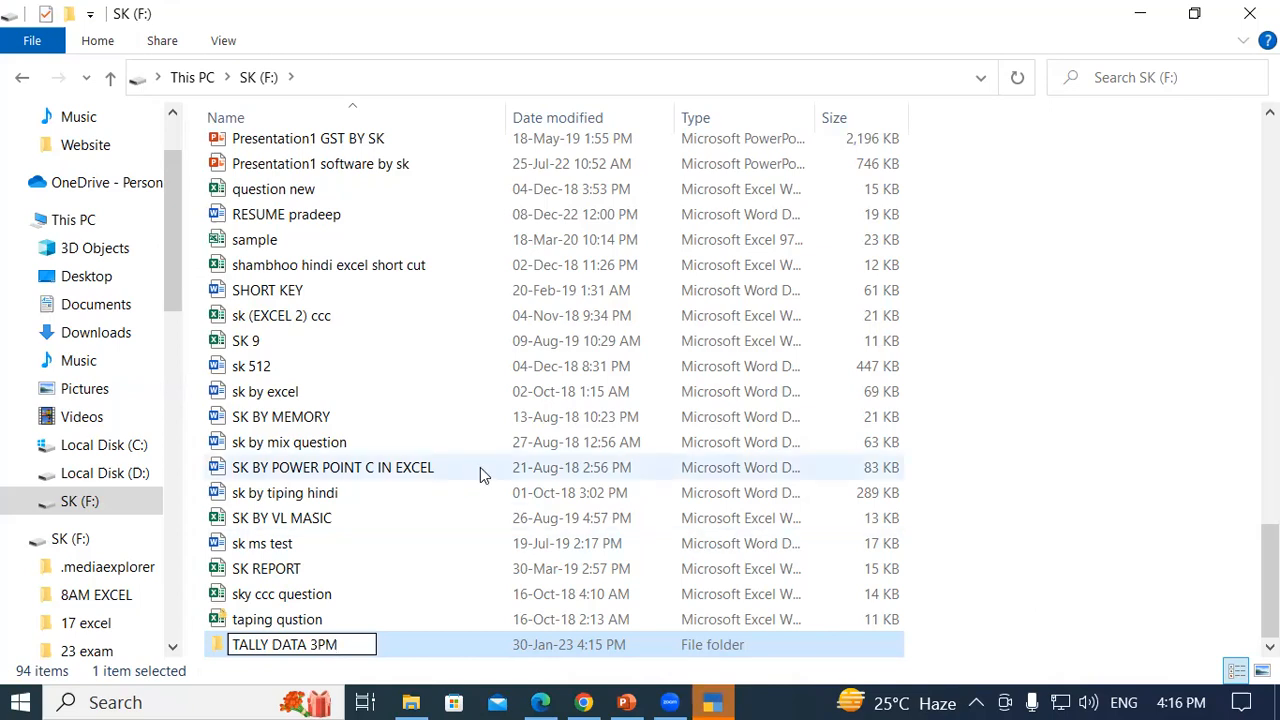
pyautogui.press('Return')
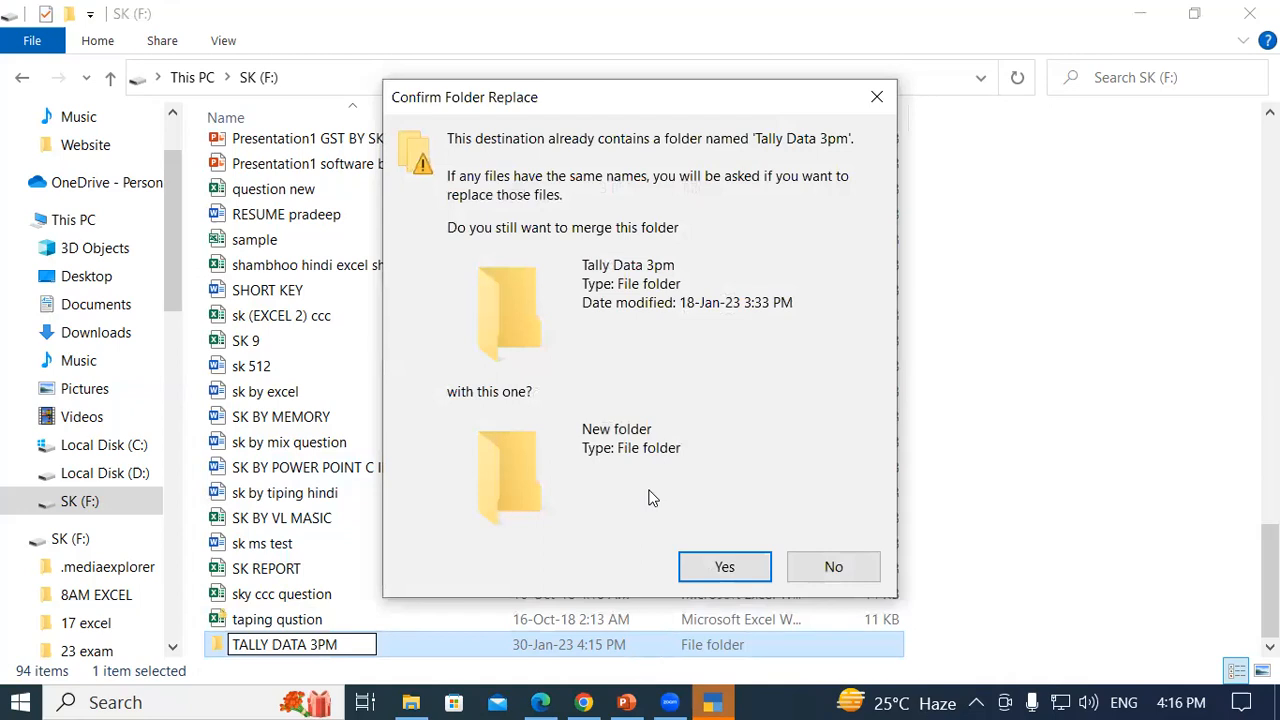
pyautogui.click(830, 567)
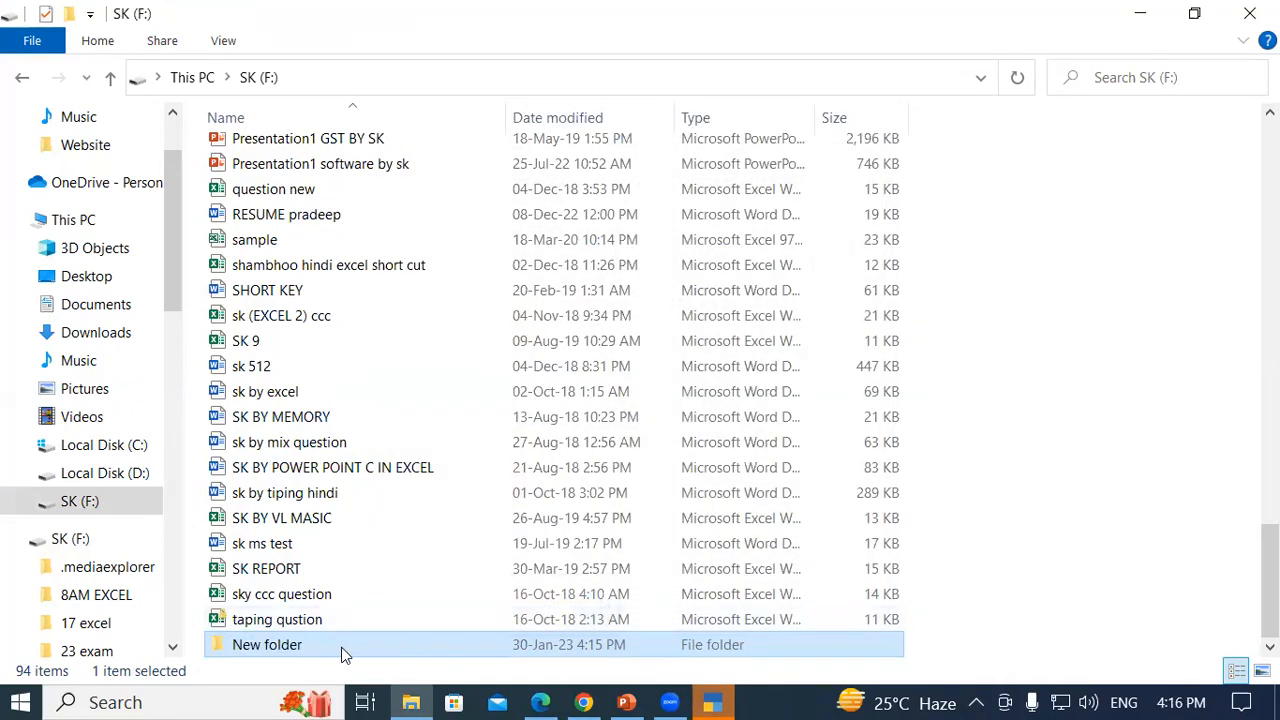
# - Rename the new folder to 'SKK 3PM' and switch back to TallyPrime
pyautogui.rightClick(341, 647)
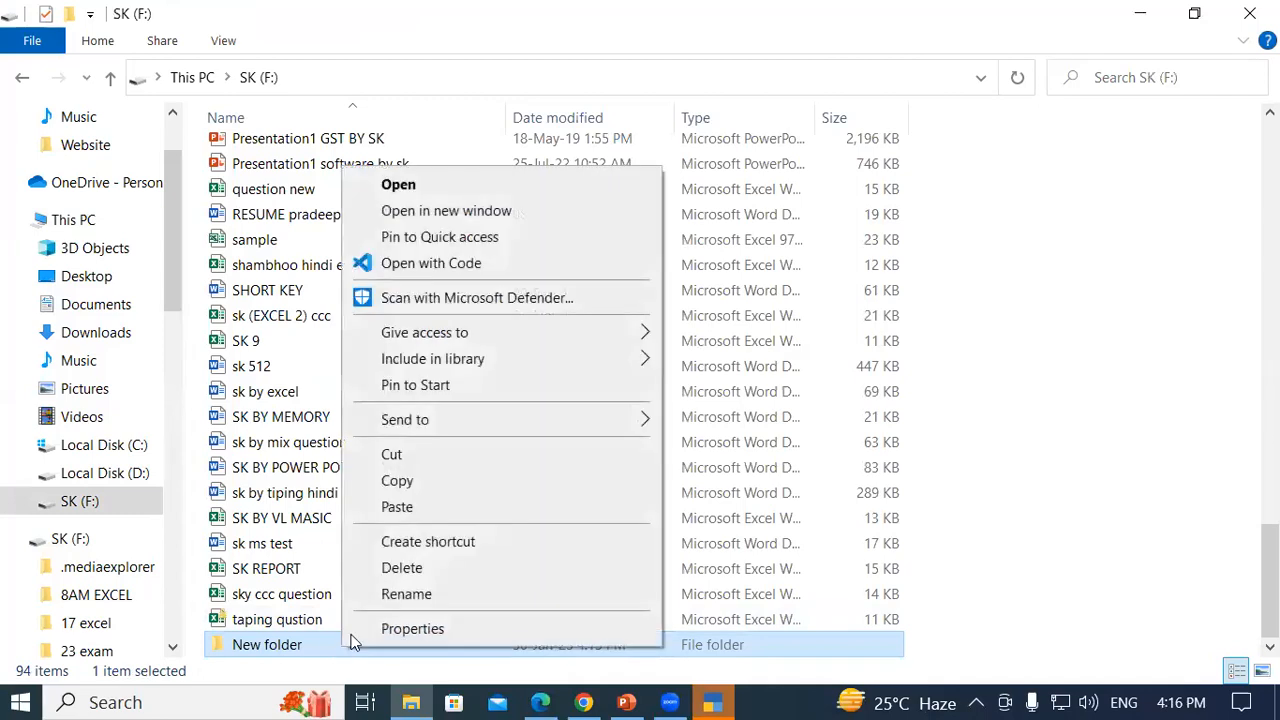
pyautogui.click(394, 596)
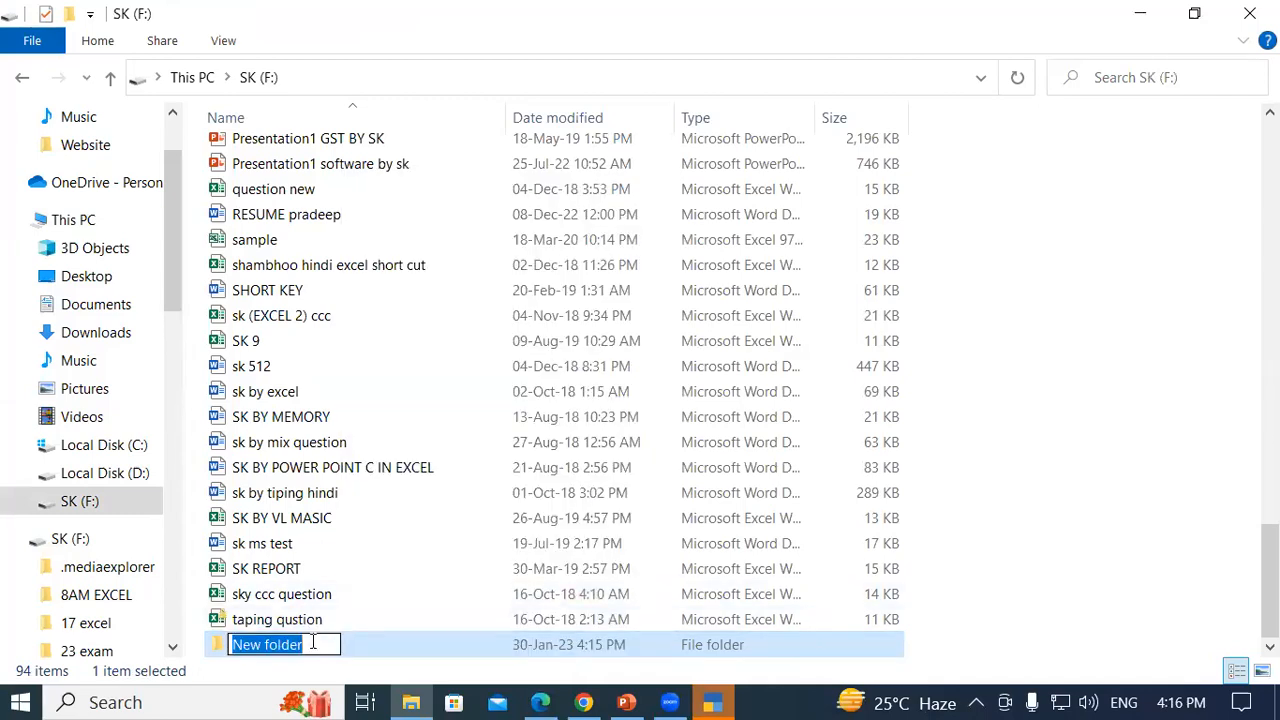
pyautogui.write('s')
pyautogui.write('S')
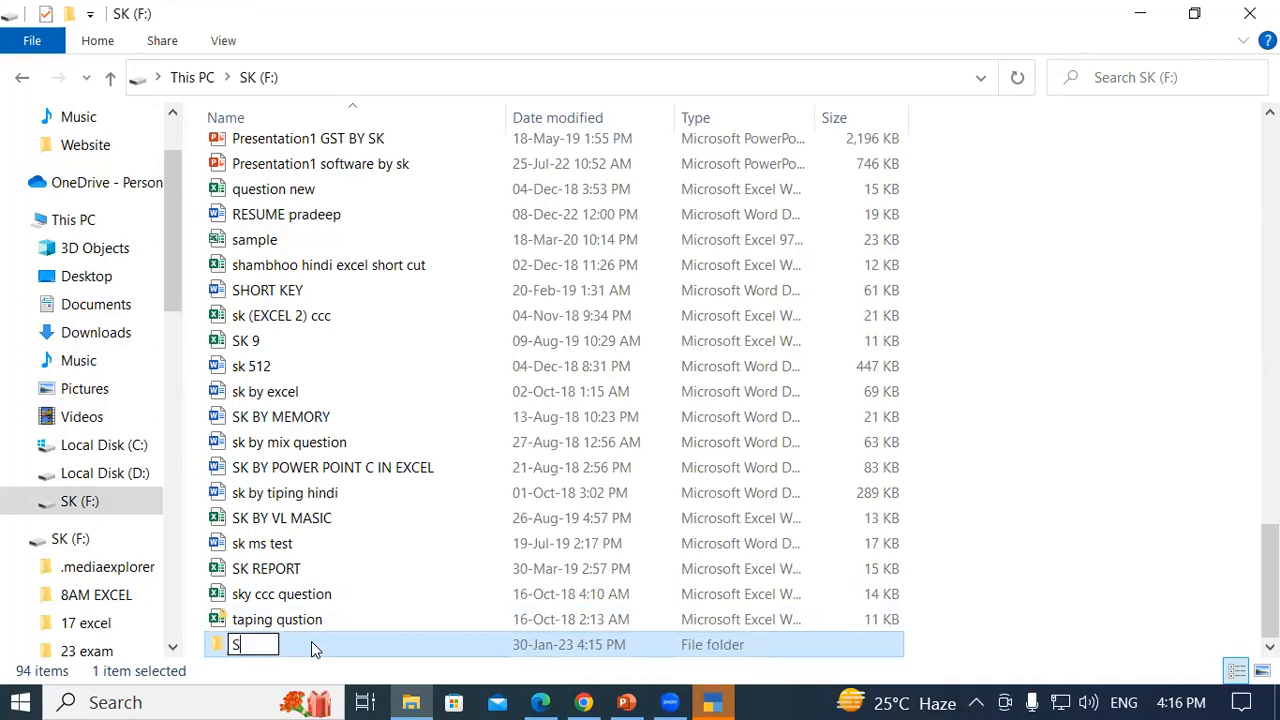
pyautogui.write('KK 3PM')
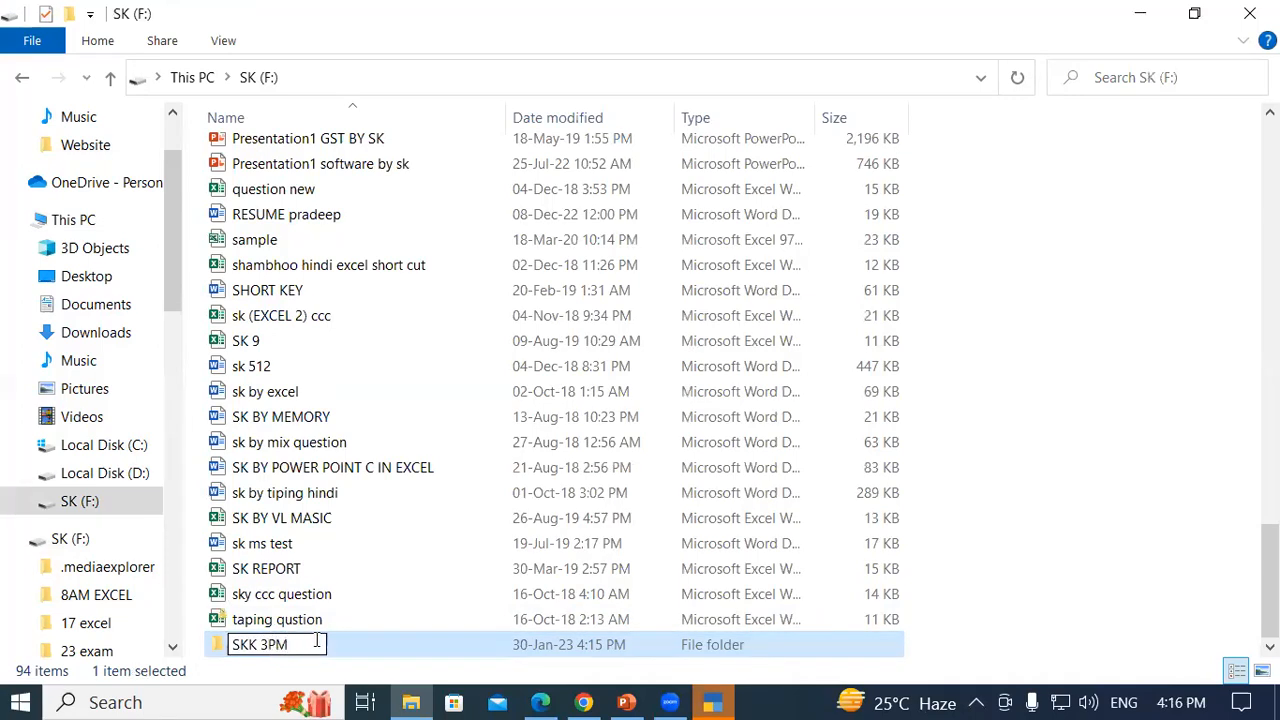
pyautogui.press('Return')
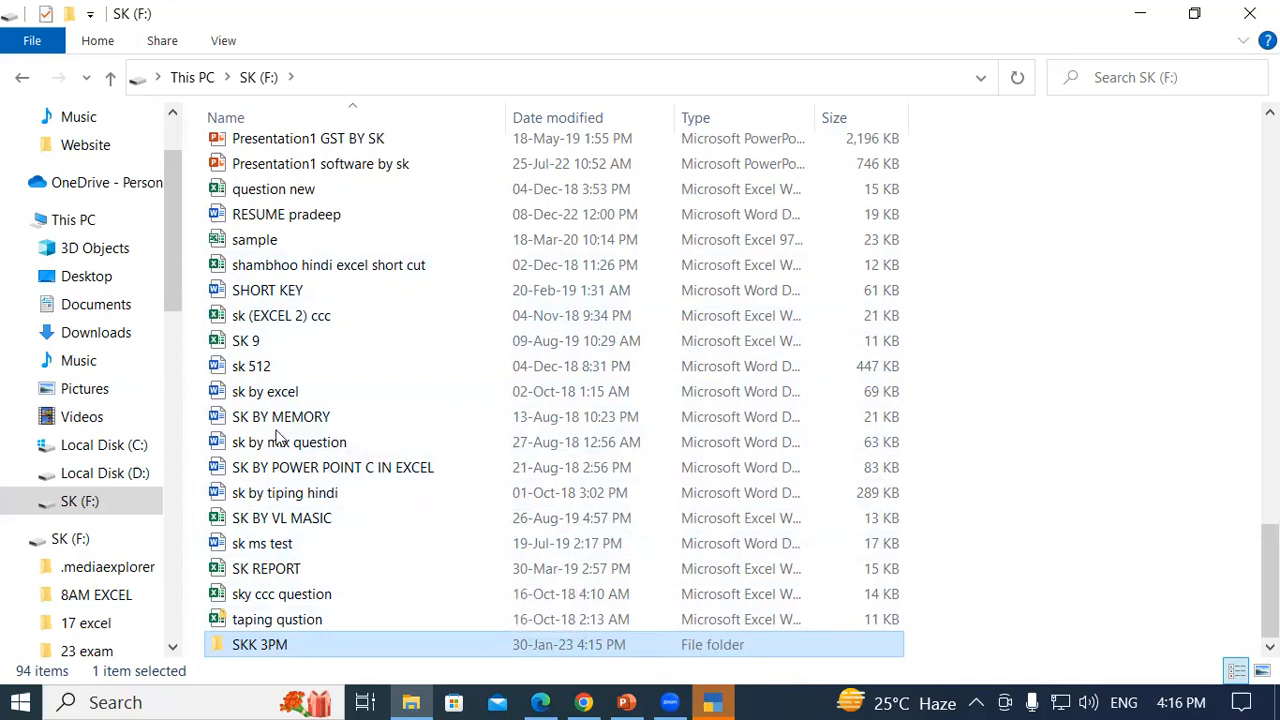
pyautogui.hotkey('alt', 'Tab')
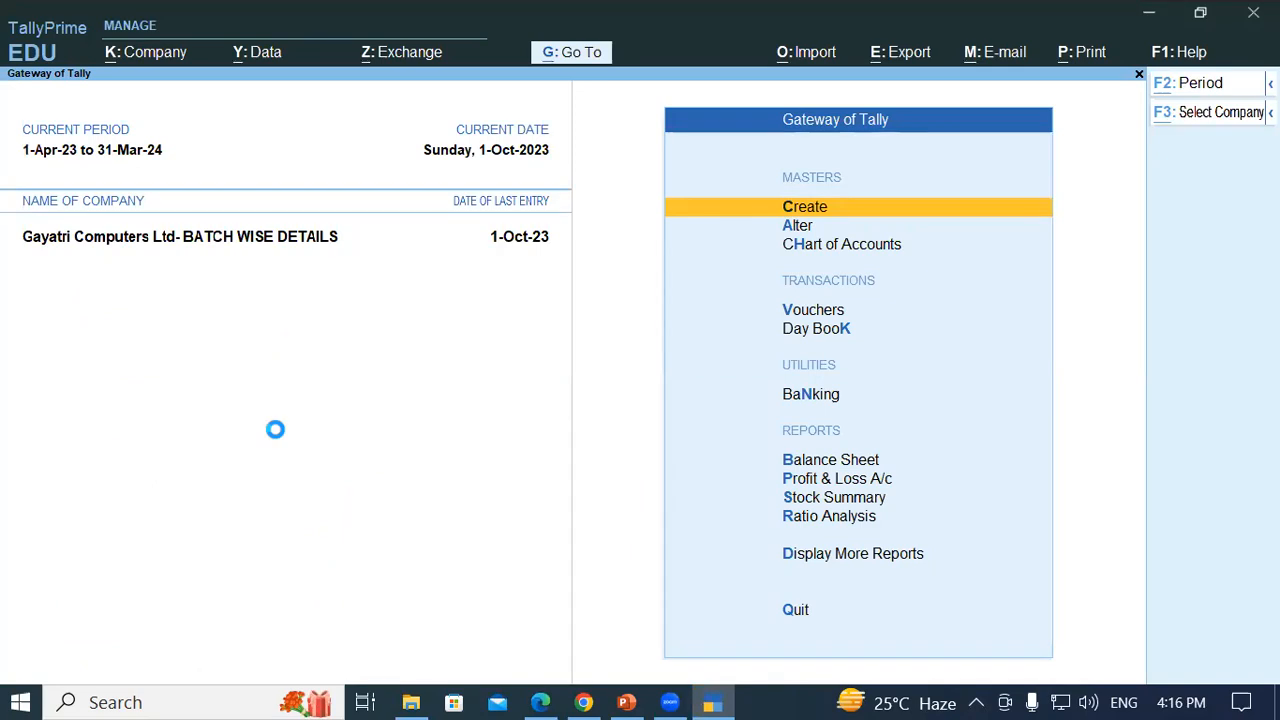
# - Load Gayatri Computer Pvt.Ltd 1 by browsing D:\ to the Tally Data 4pm folder
pyautogui.press('F3')
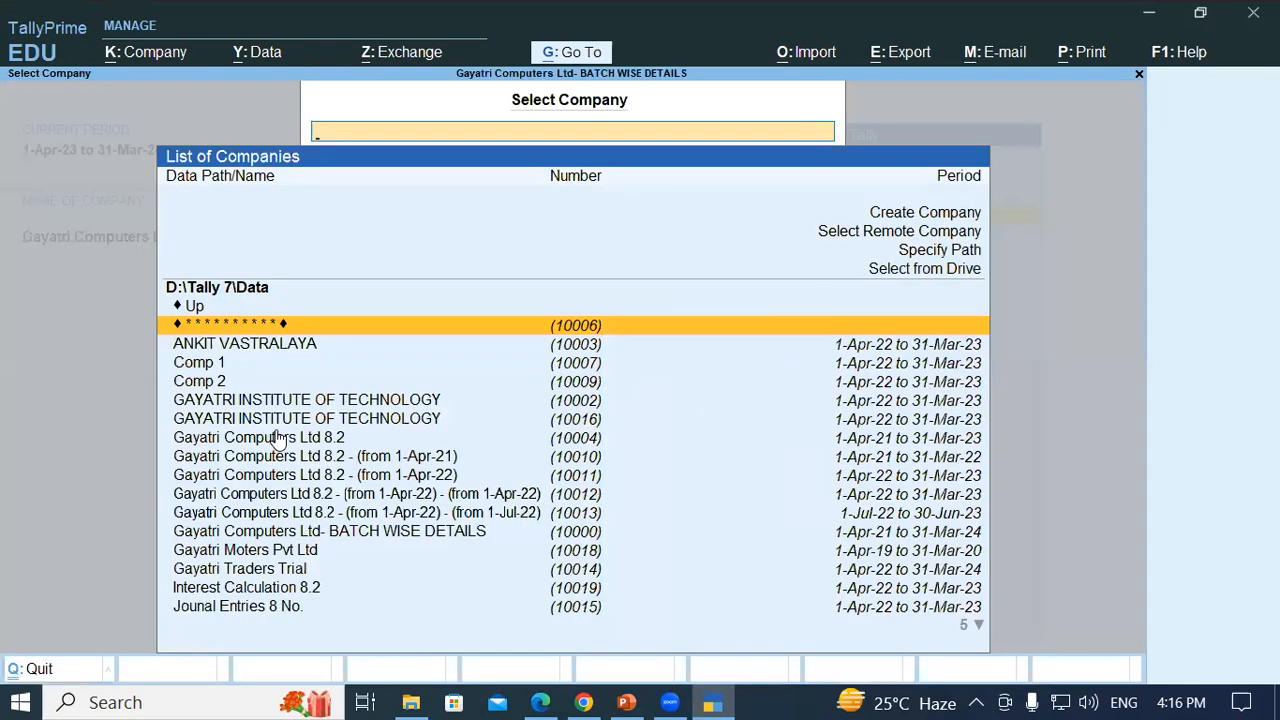
pyautogui.press('Up')
pyautogui.press('Up')
pyautogui.press('Up')
pyautogui.press('Down')
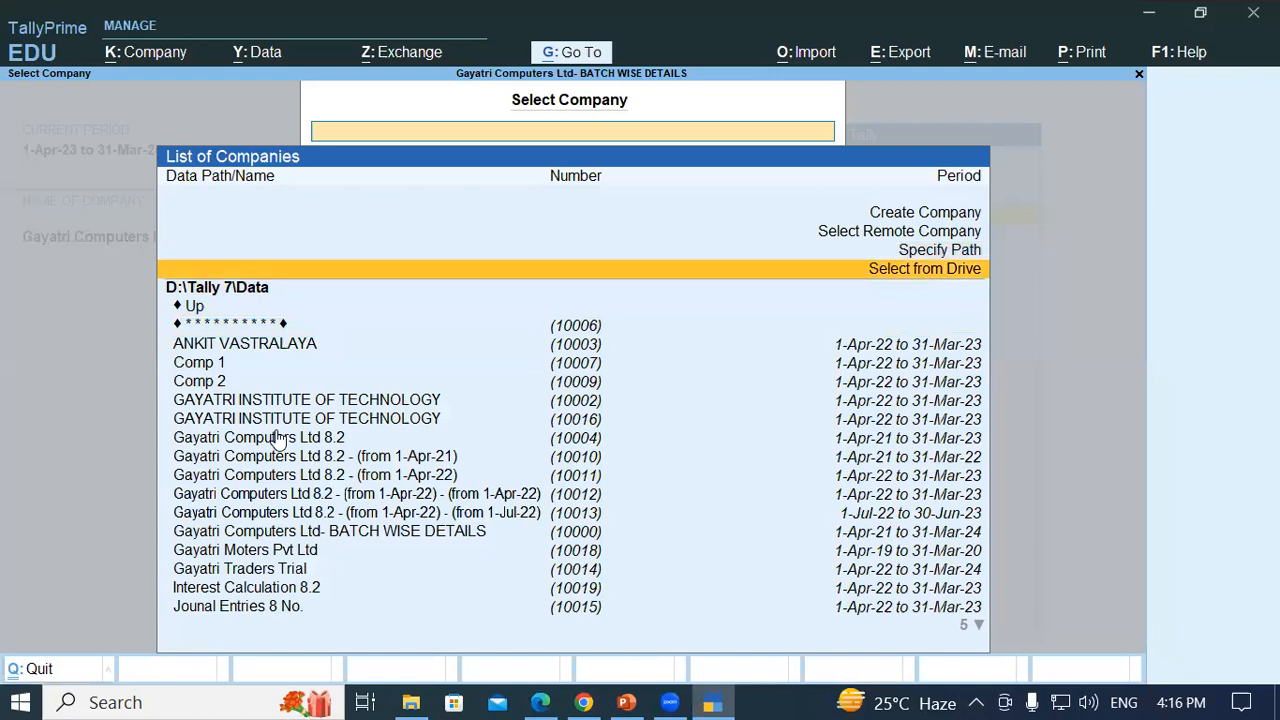
pyautogui.press('Return')
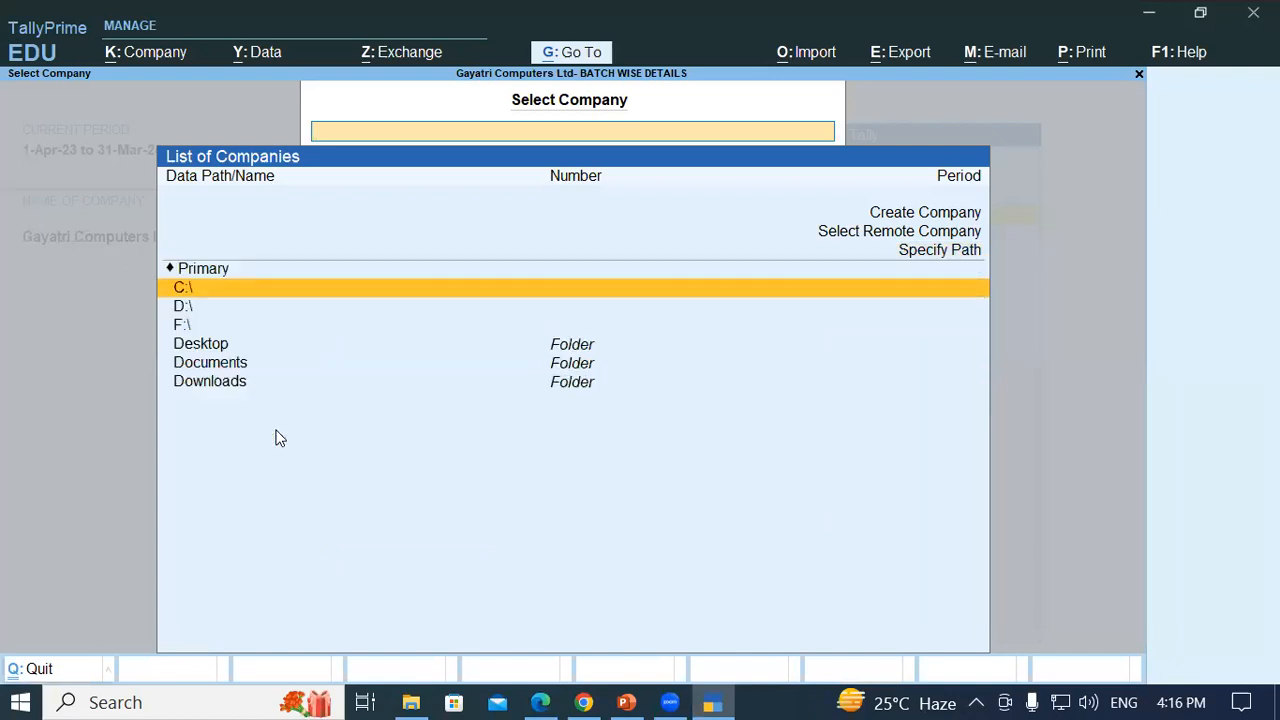
pyautogui.press('Down')
pyautogui.press('Return')
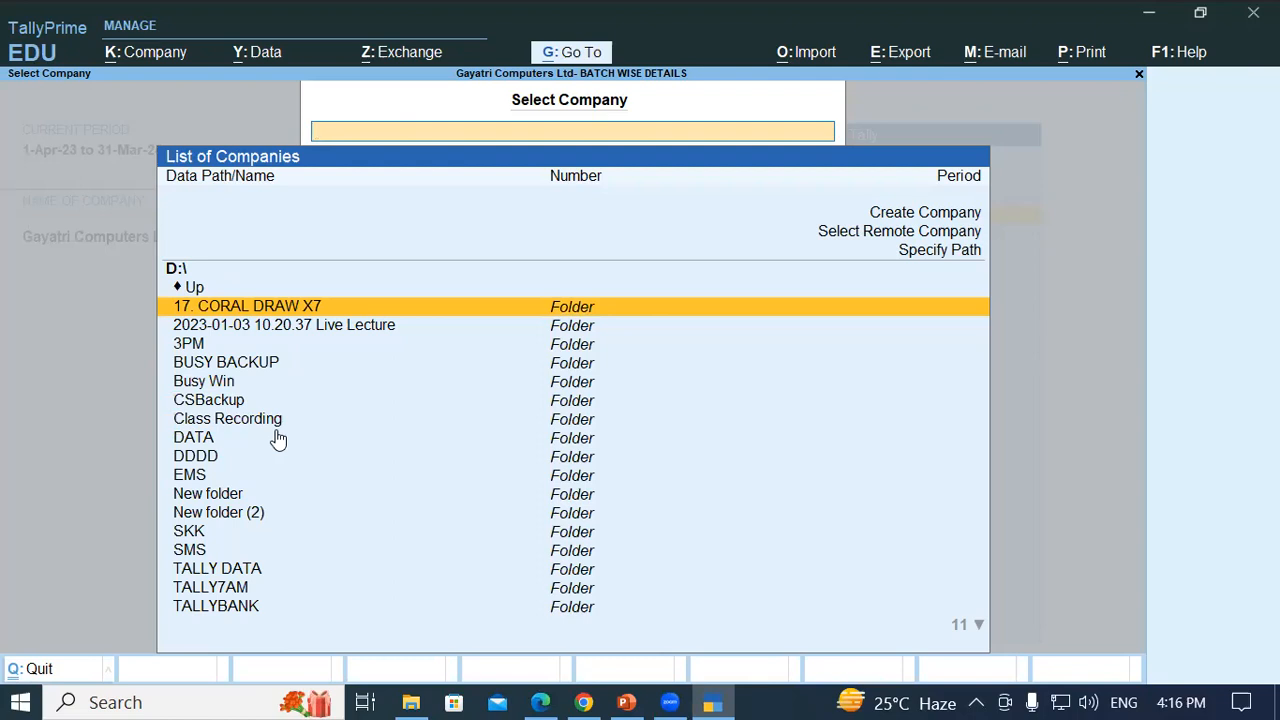
pyautogui.write('TA')
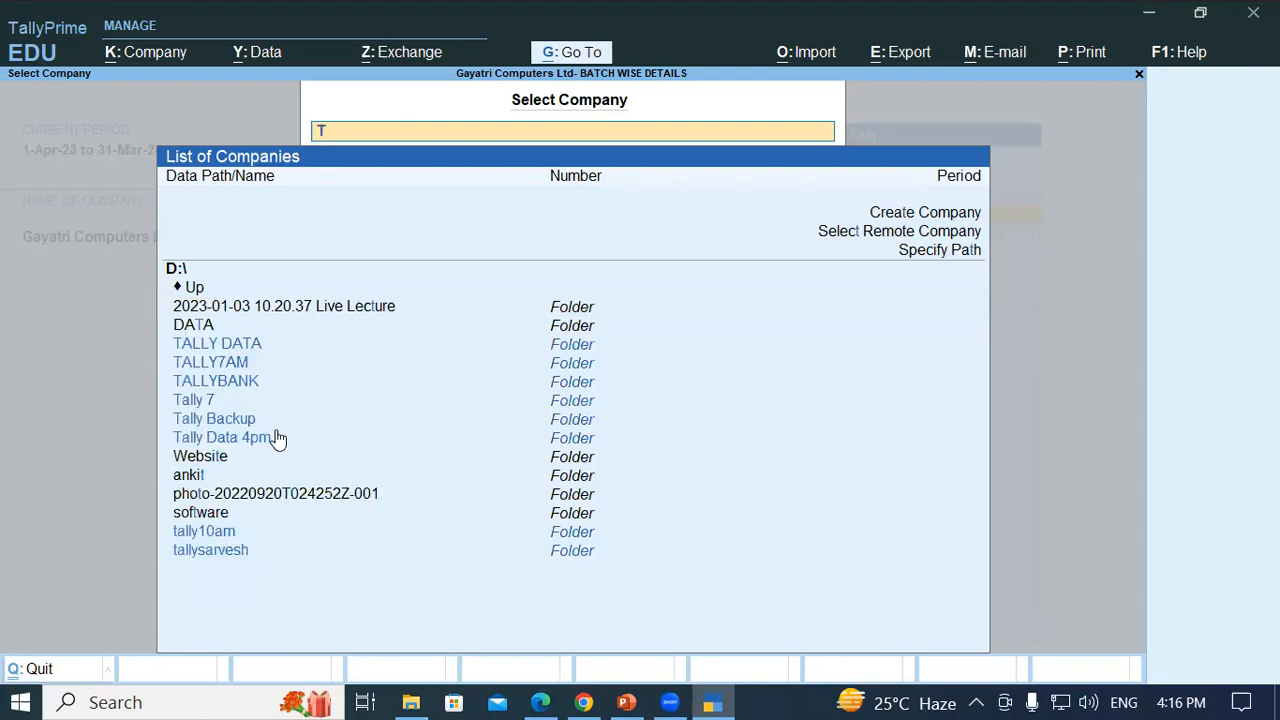
pyautogui.press('Down')
pyautogui.press('Down')
pyautogui.press('Down')
pyautogui.press('Down')
pyautogui.press('Down')
pyautogui.press('Down')
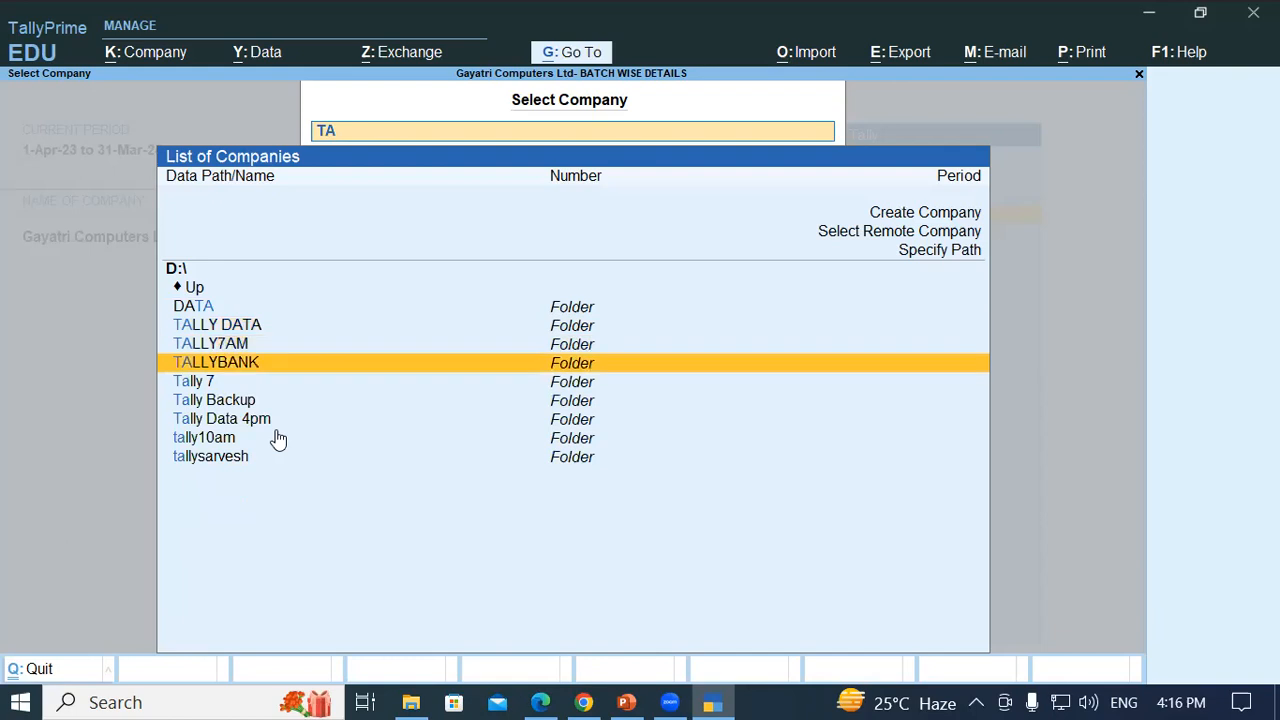
pyautogui.press('Return')
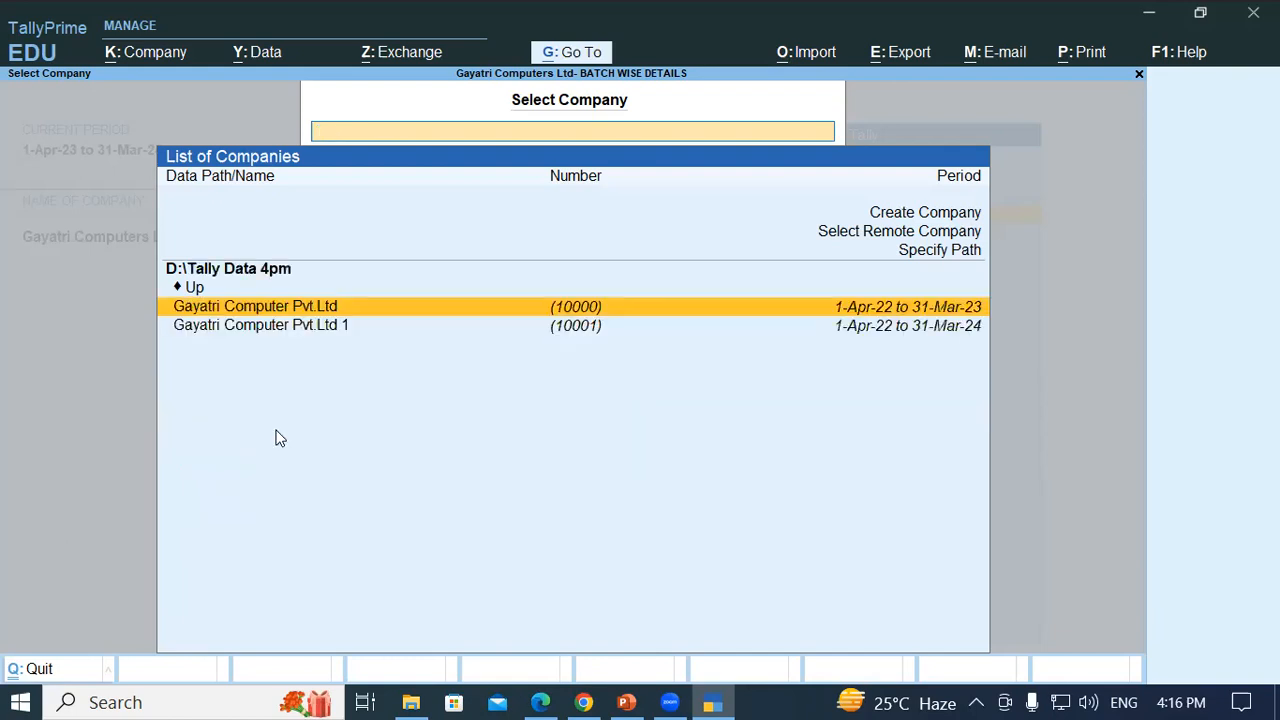
pyautogui.press('Down')
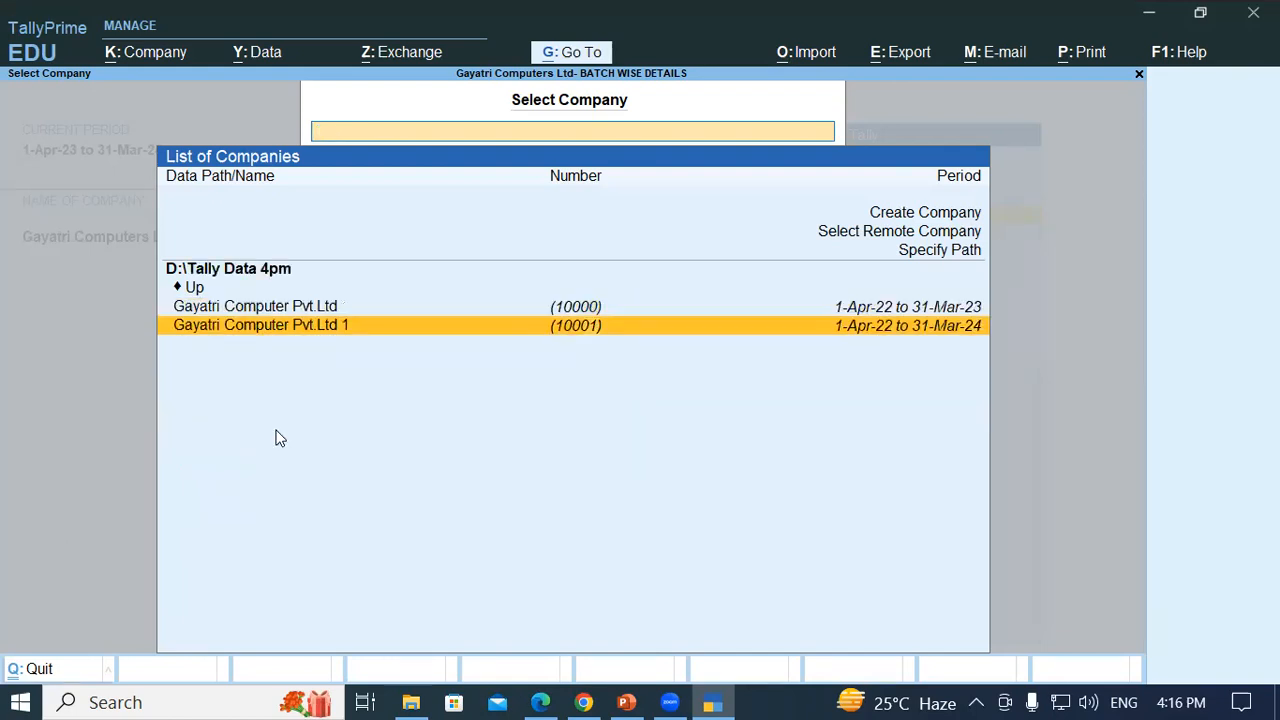
pyautogui.press('Return')
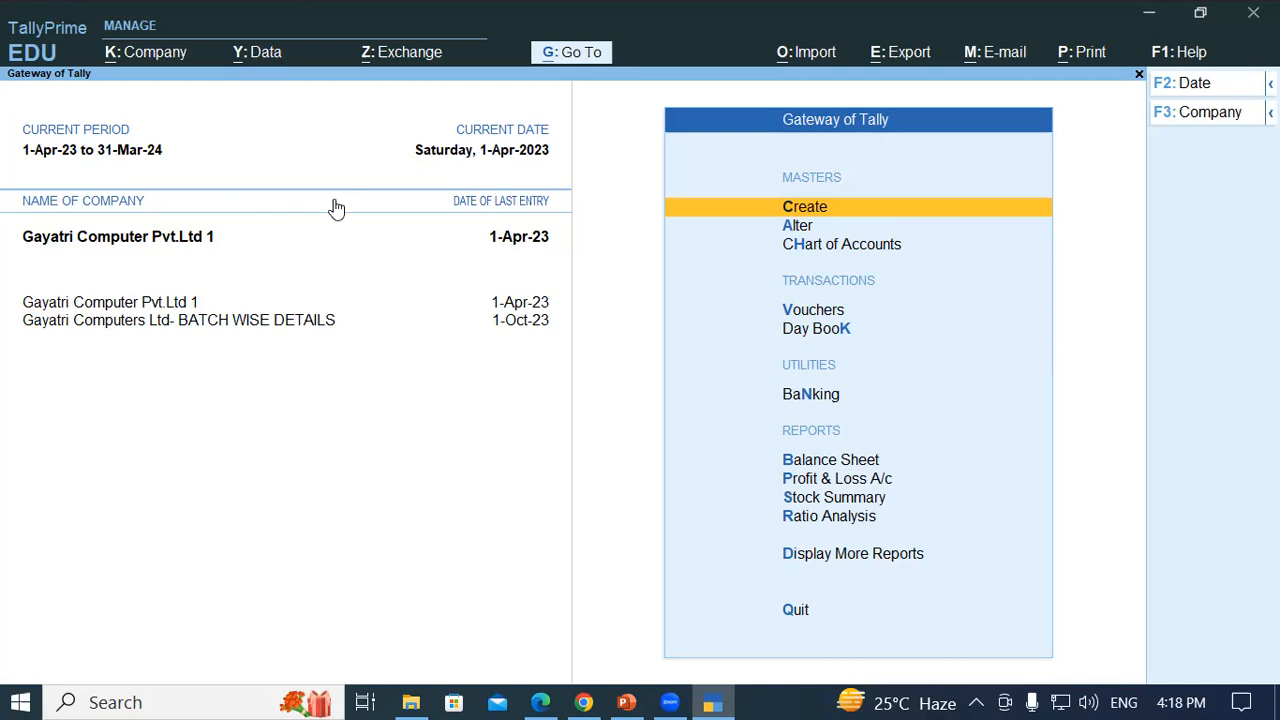
# - Choose Backup from TallyPrime's Data menu (Alt+Y)
pyautogui.hotkey('alt', 'y')
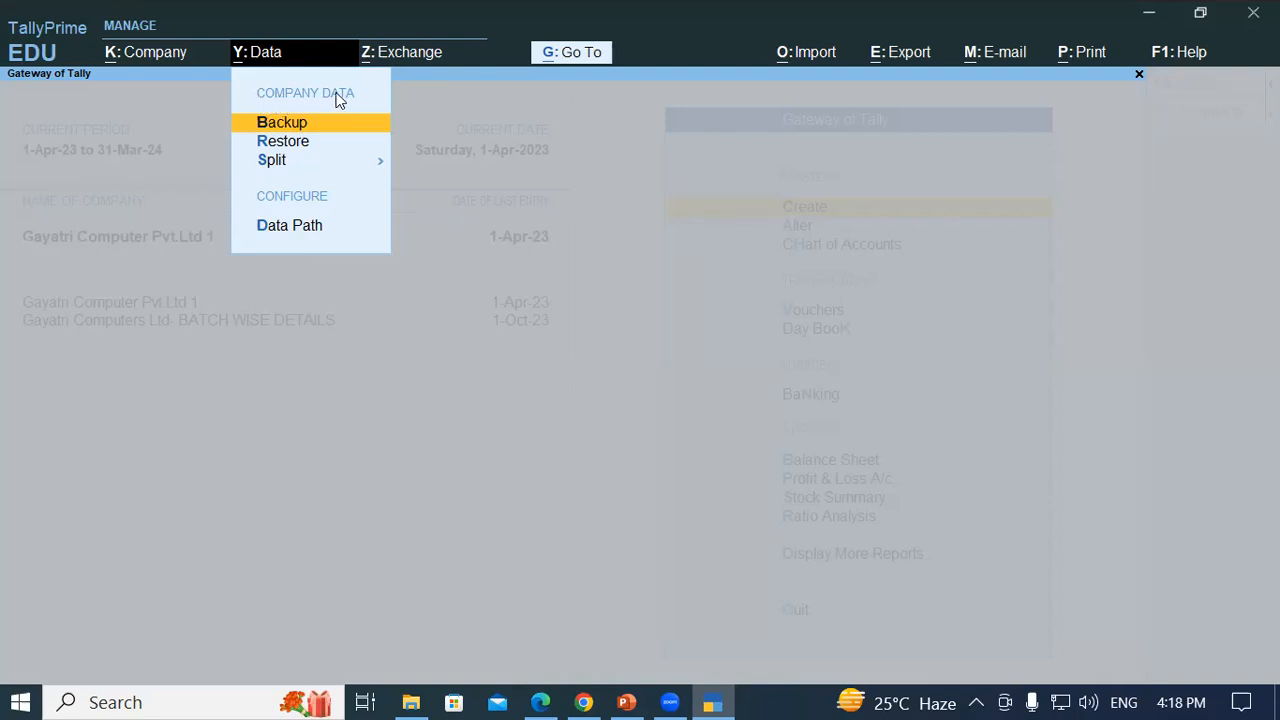
pyautogui.click(287, 121)
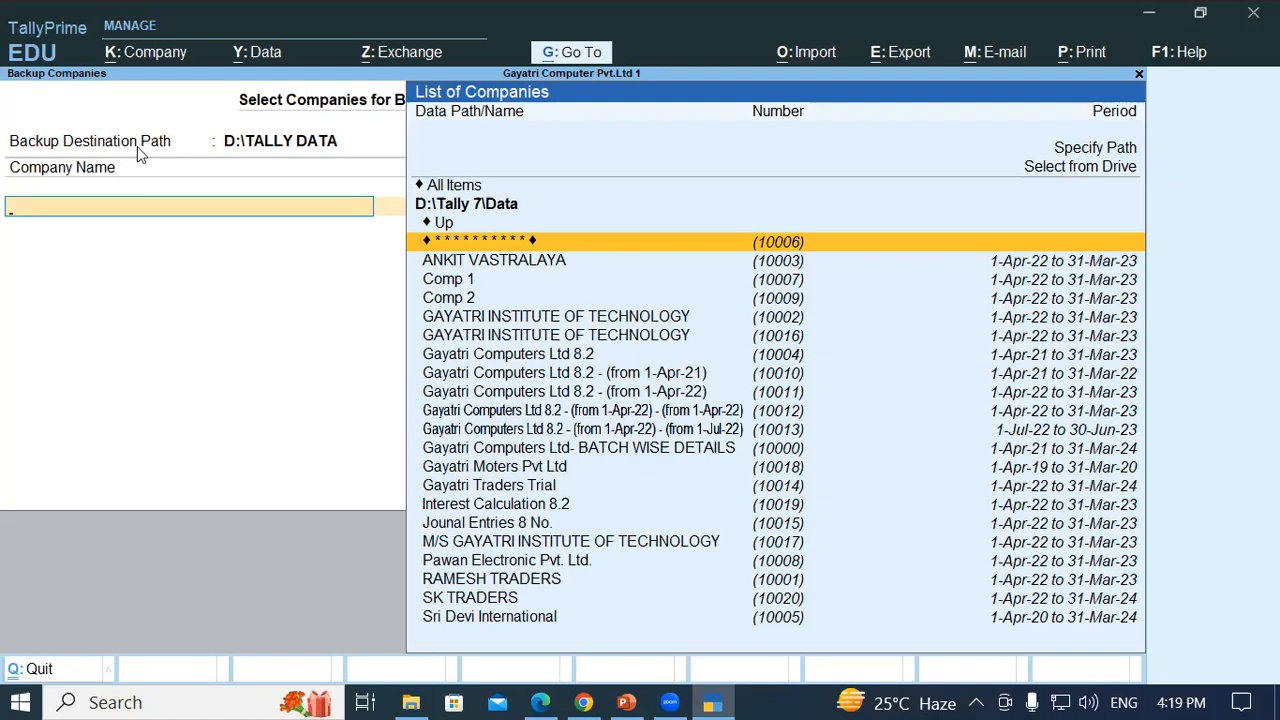
# - Set the backup destination path to F:\SKK 3PM by browsing the F: drive
pyautogui.press('BackSpace')
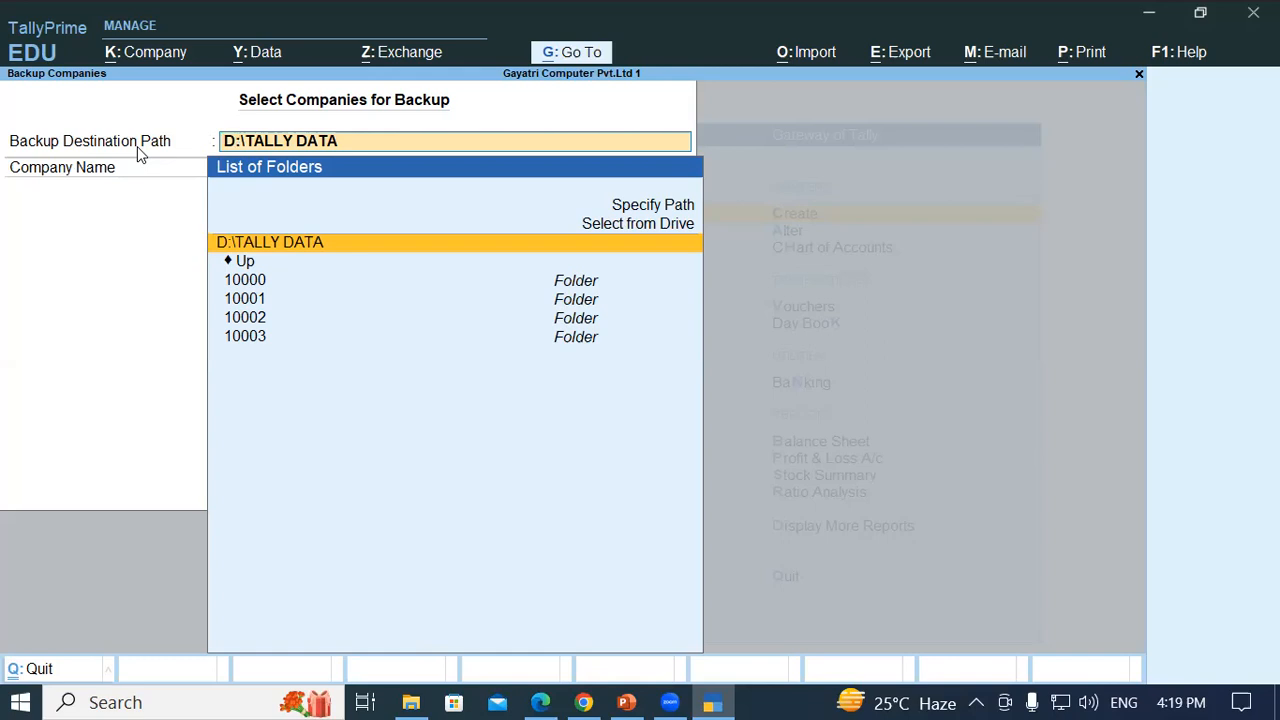
pyautogui.press('Up')
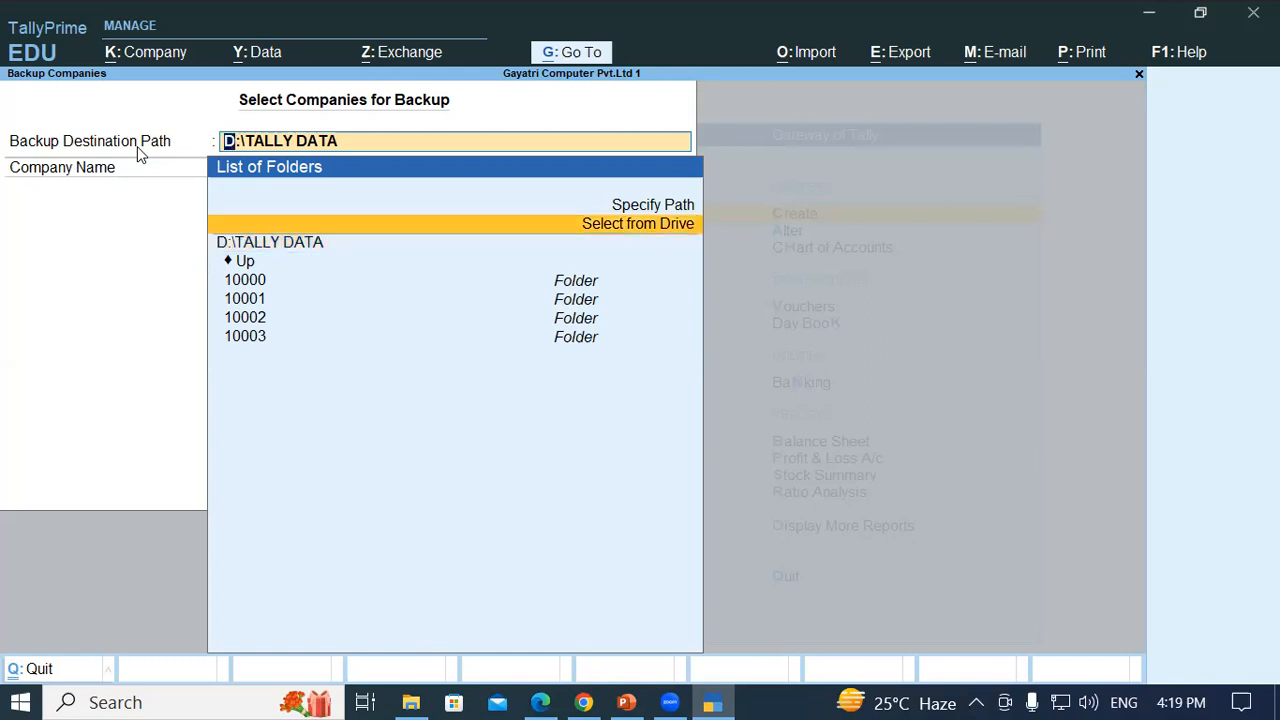
pyautogui.press('Return')
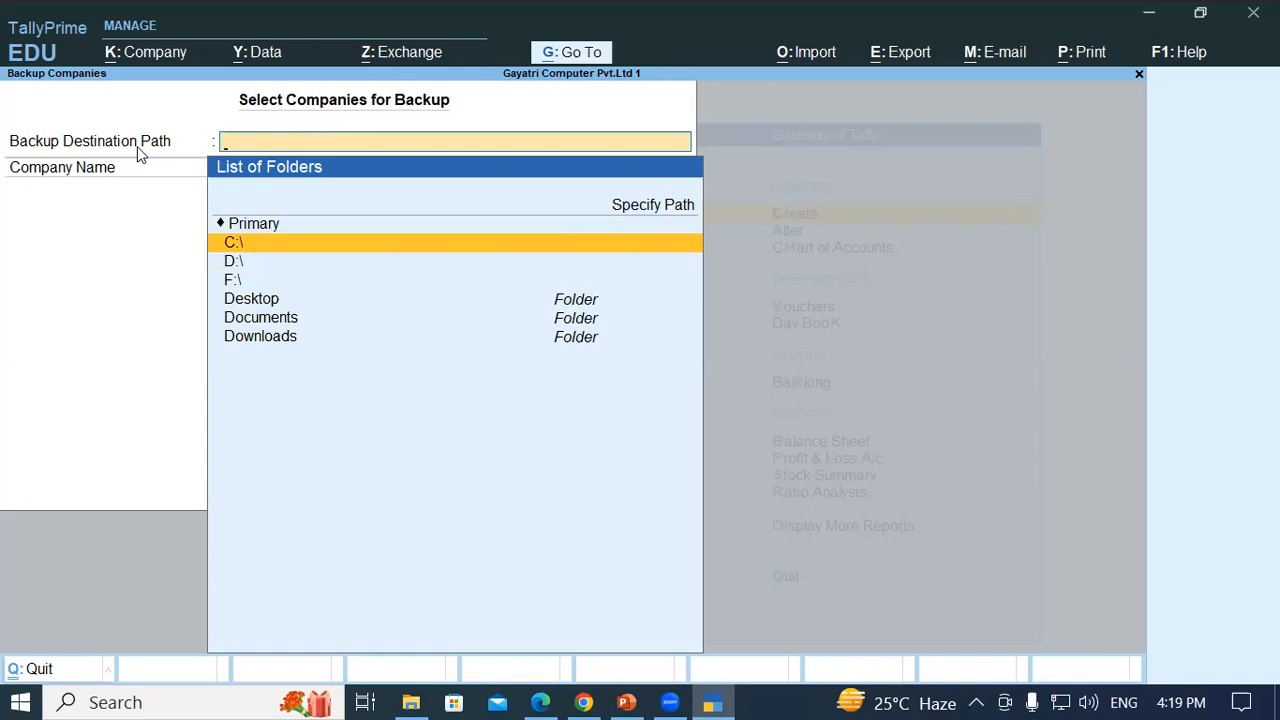
pyautogui.press('Down')
pyautogui.press('Down')
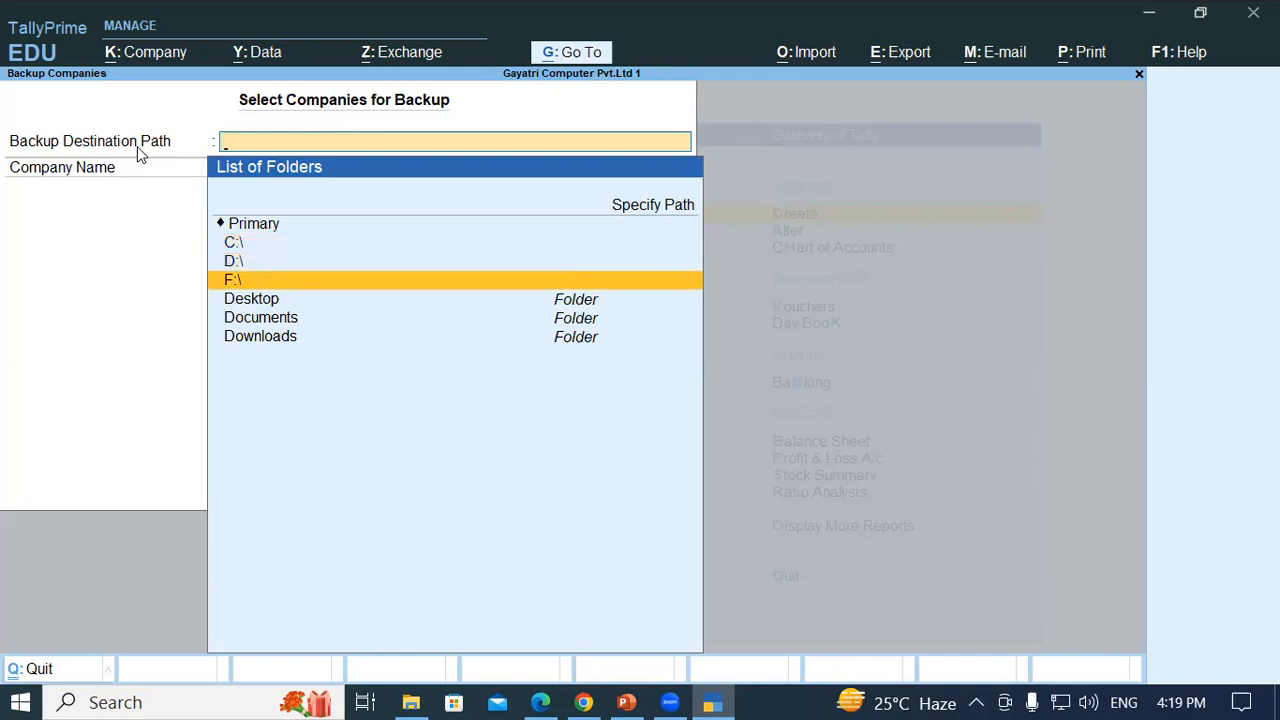
pyautogui.press('Return')
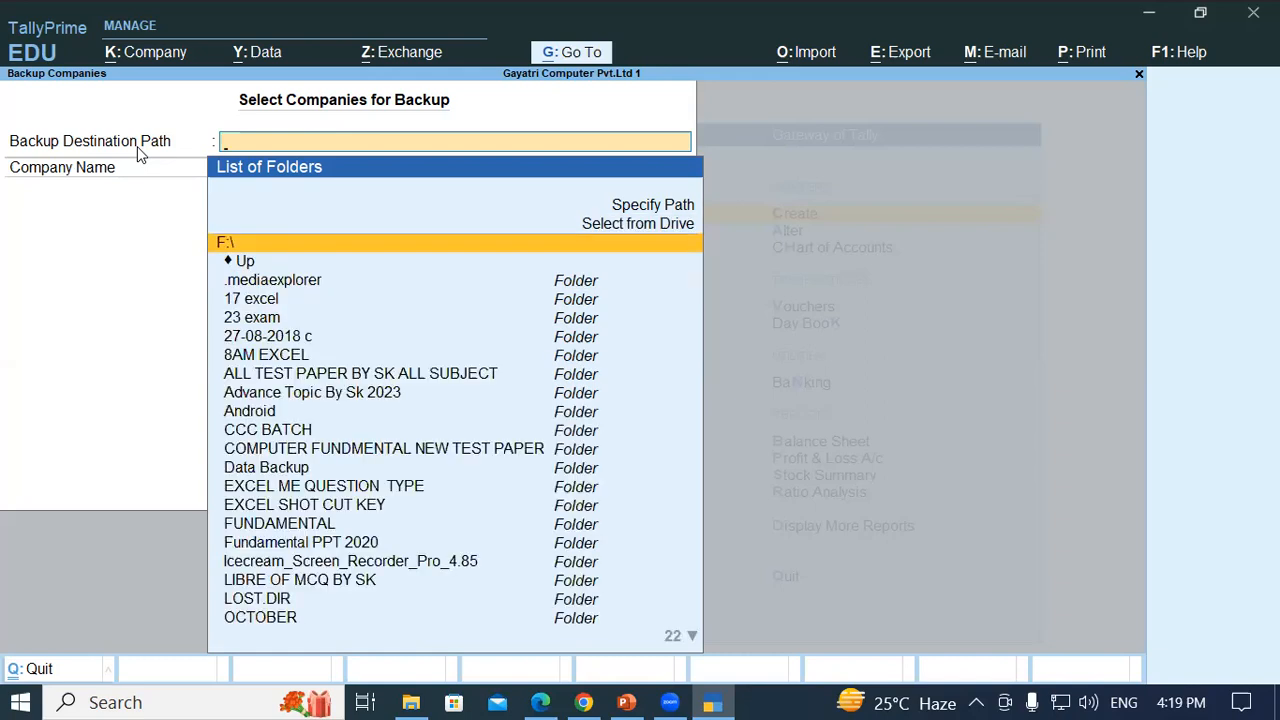
pyautogui.write('SKK')
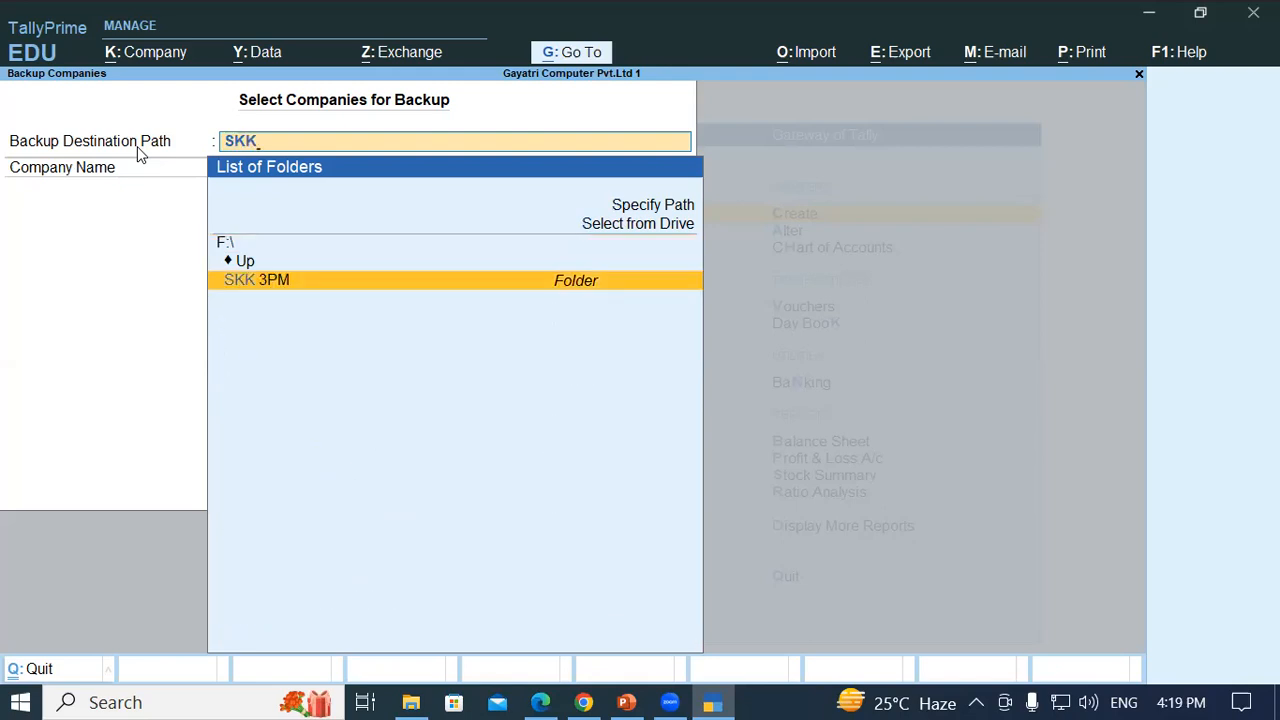
pyautogui.press('Return')
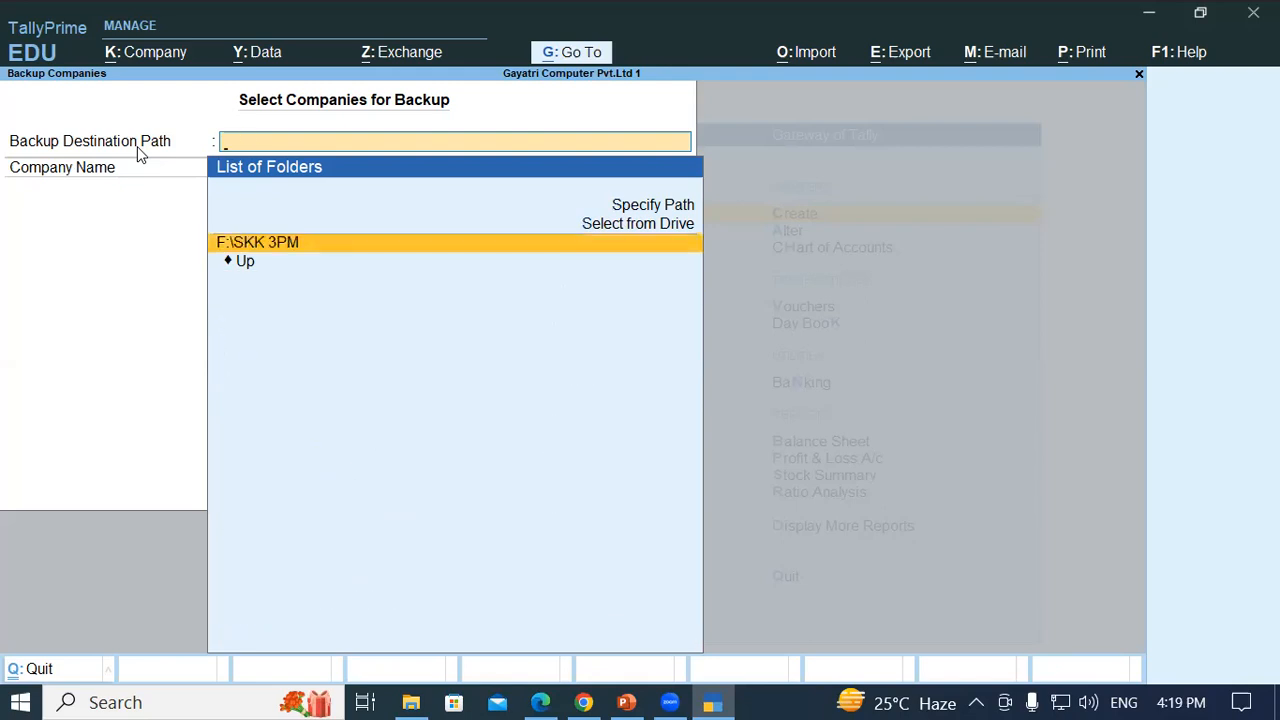
pyautogui.press('Return')
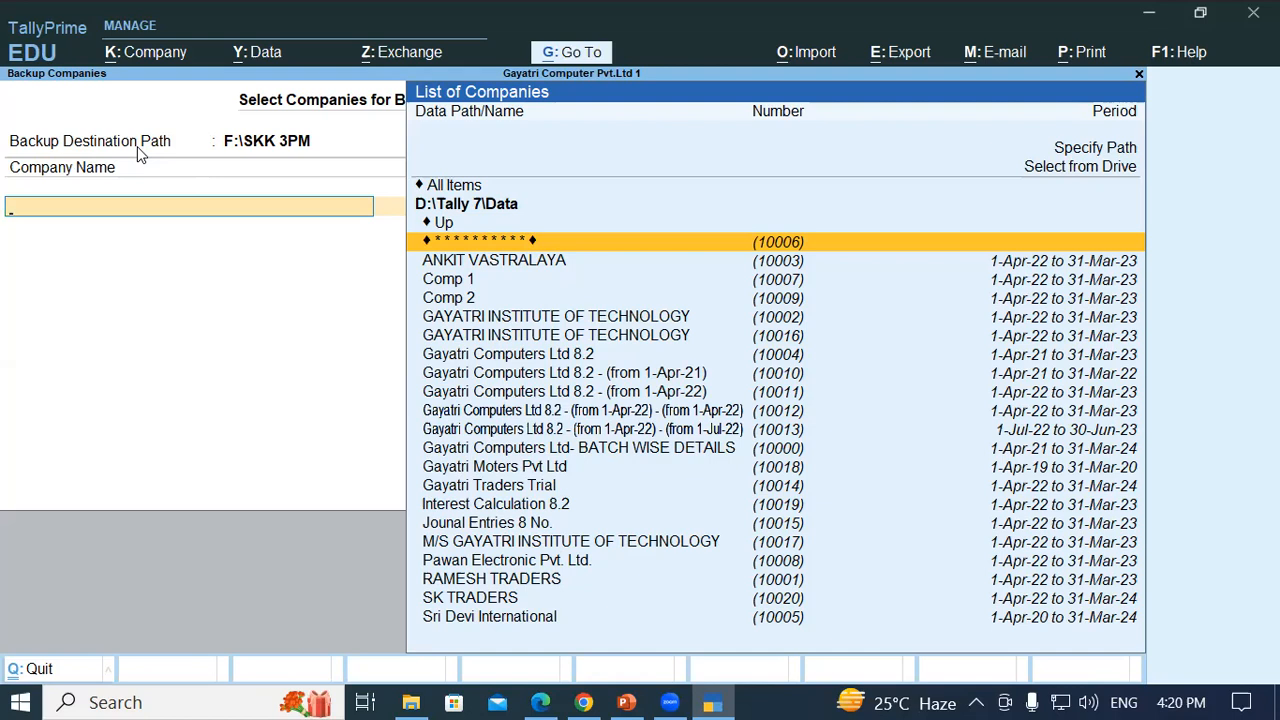
# - Add Gayatri Computer Pvt.Ltd 1 from D:\Tally Data 4pm to the backup list
pyautogui.press('Up')
pyautogui.press('Up')
pyautogui.press('Up')
pyautogui.press('Up')
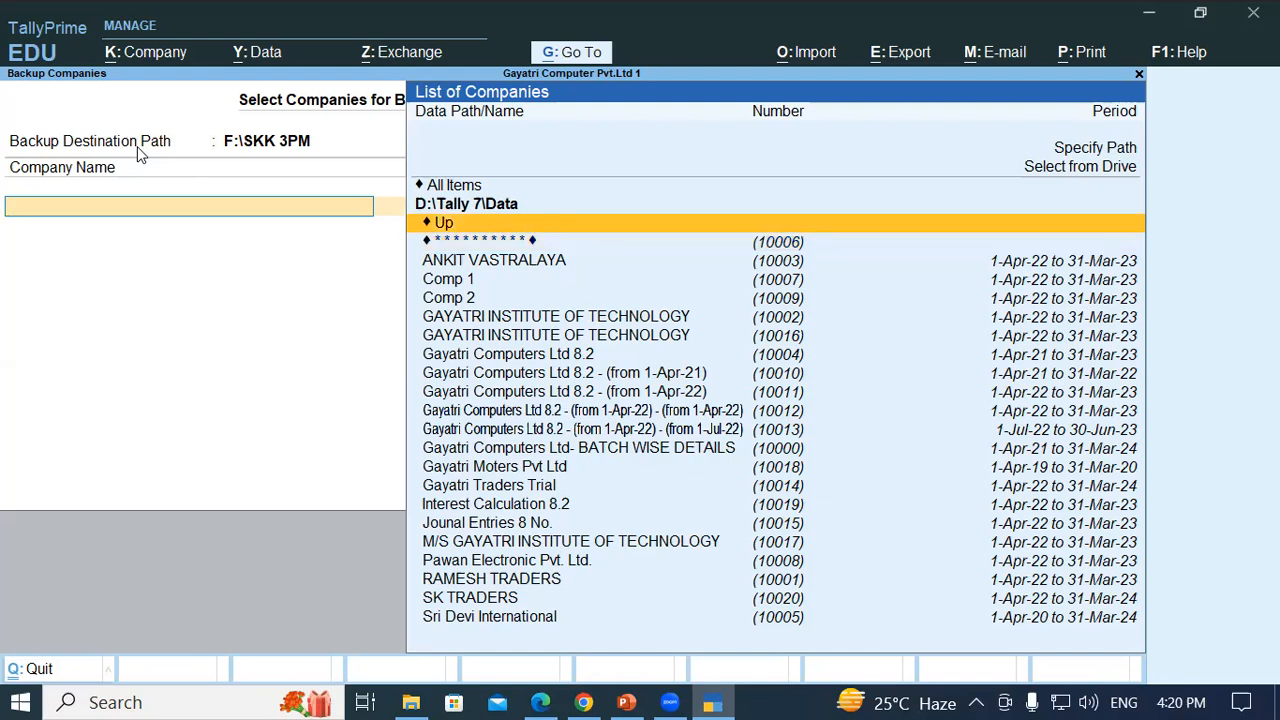
pyautogui.press('Return')
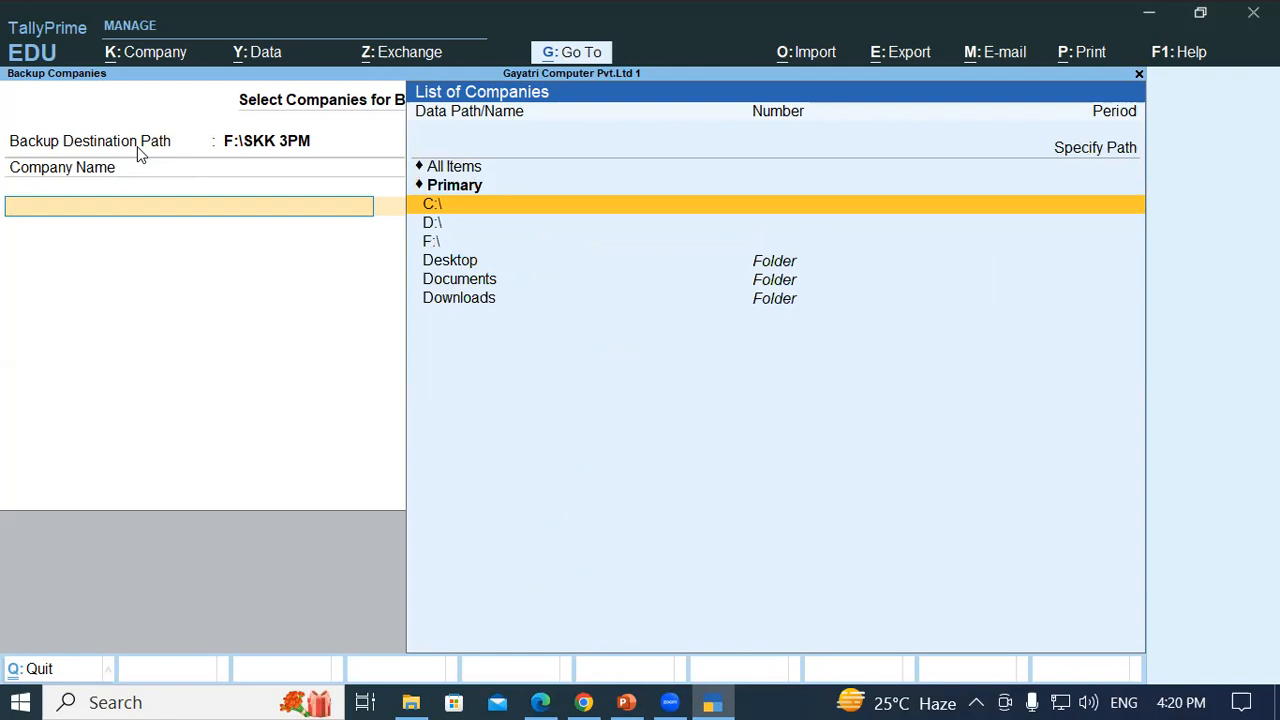
pyautogui.press('Down')
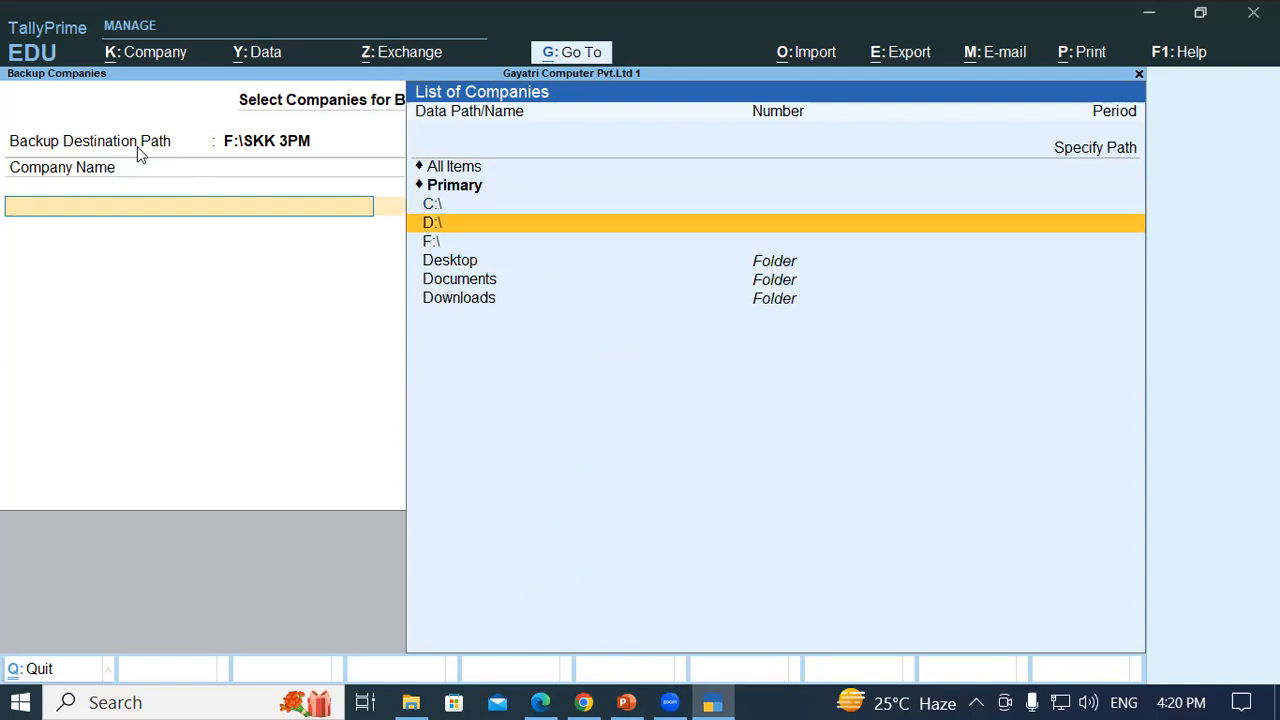
pyautogui.press('Return')
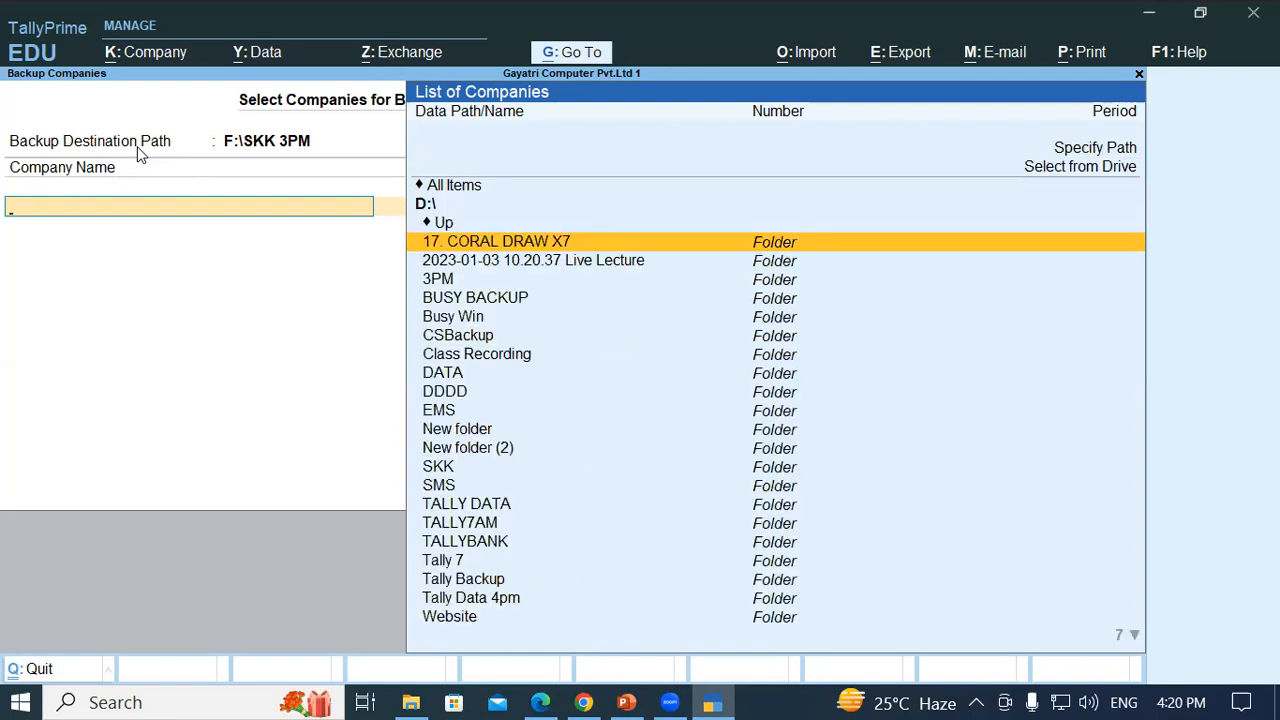
pyautogui.write('TAL')
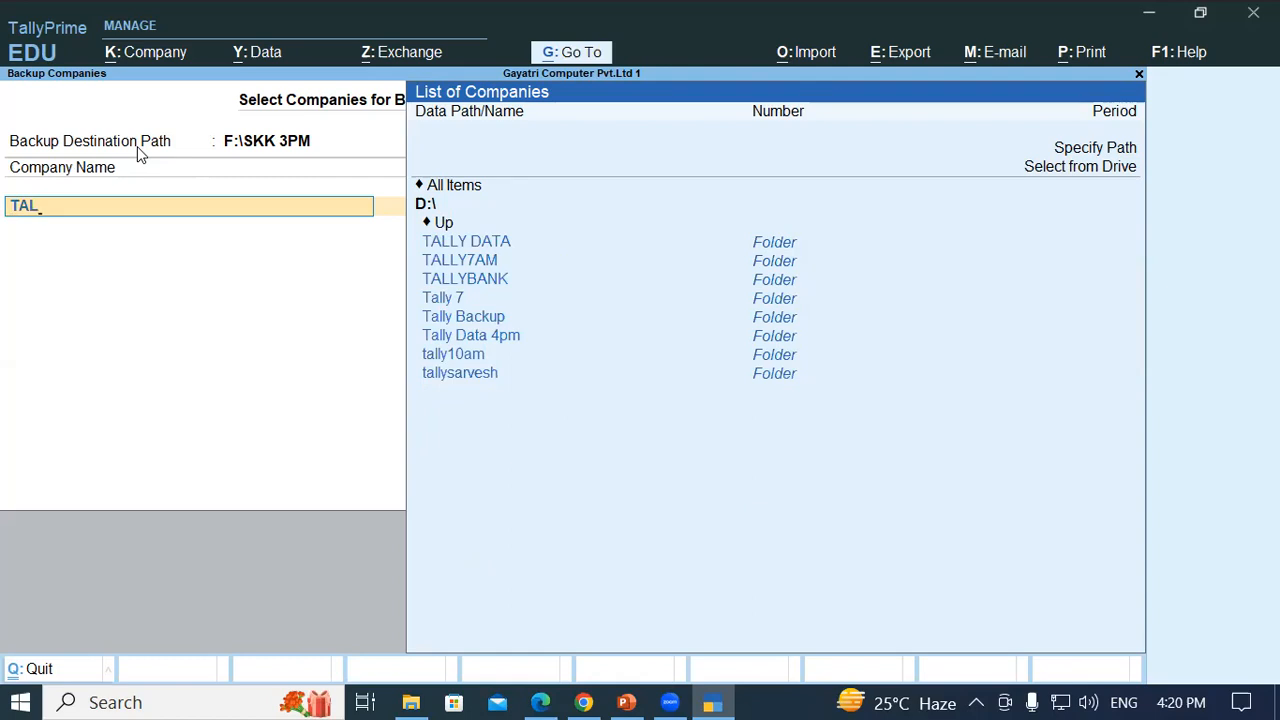
pyautogui.press('Down')
pyautogui.press('Down')
pyautogui.press('Down')
pyautogui.press('Down')
pyautogui.press('Down')
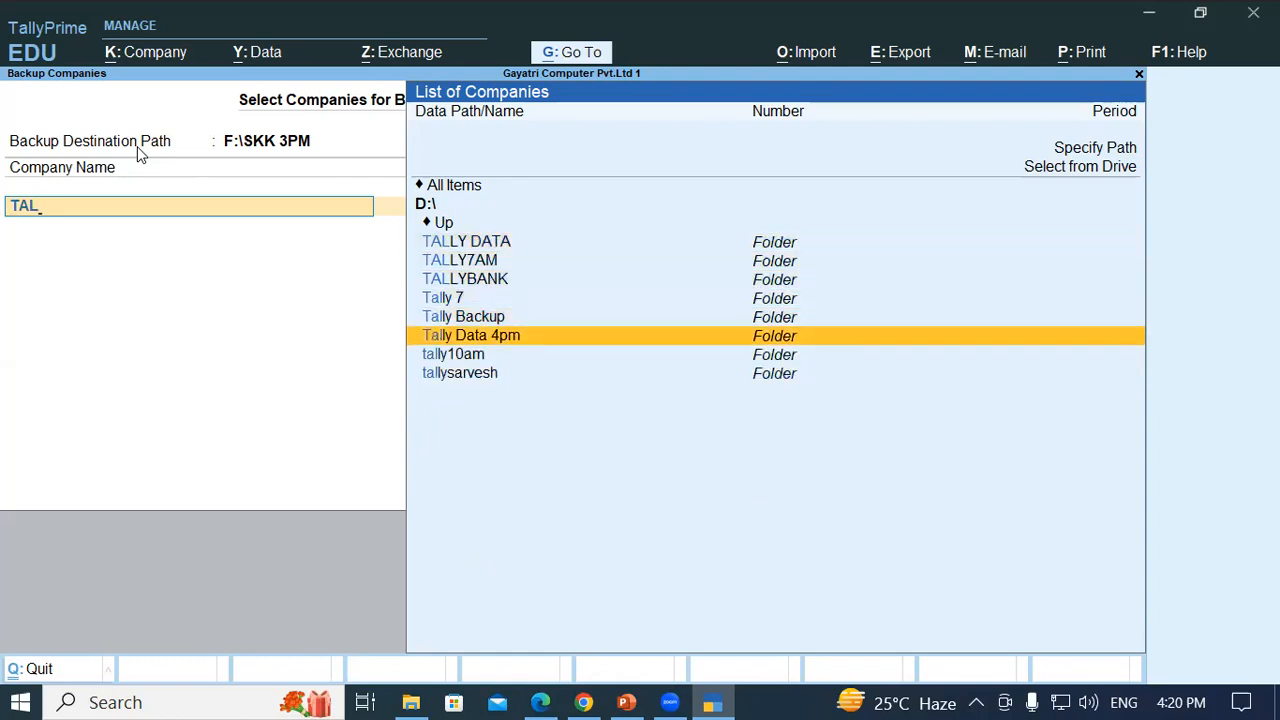
pyautogui.press('Return')
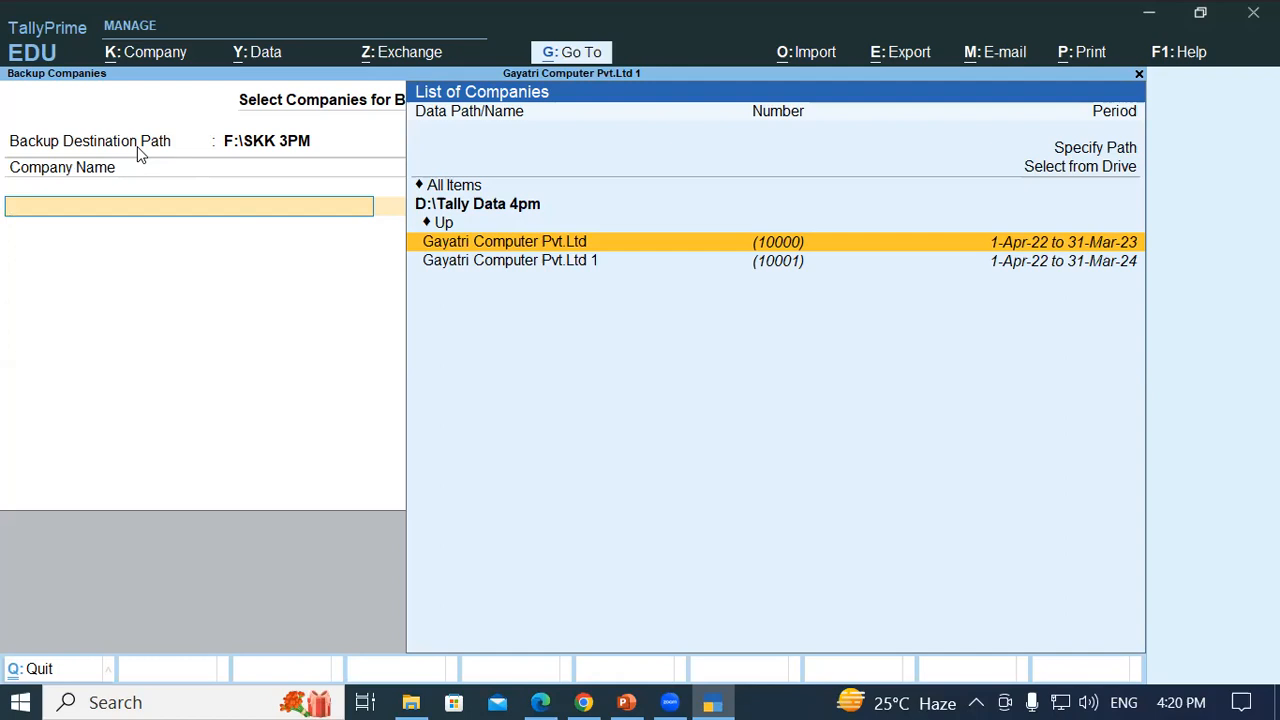
pyautogui.press('Down')
pyautogui.press('Return')
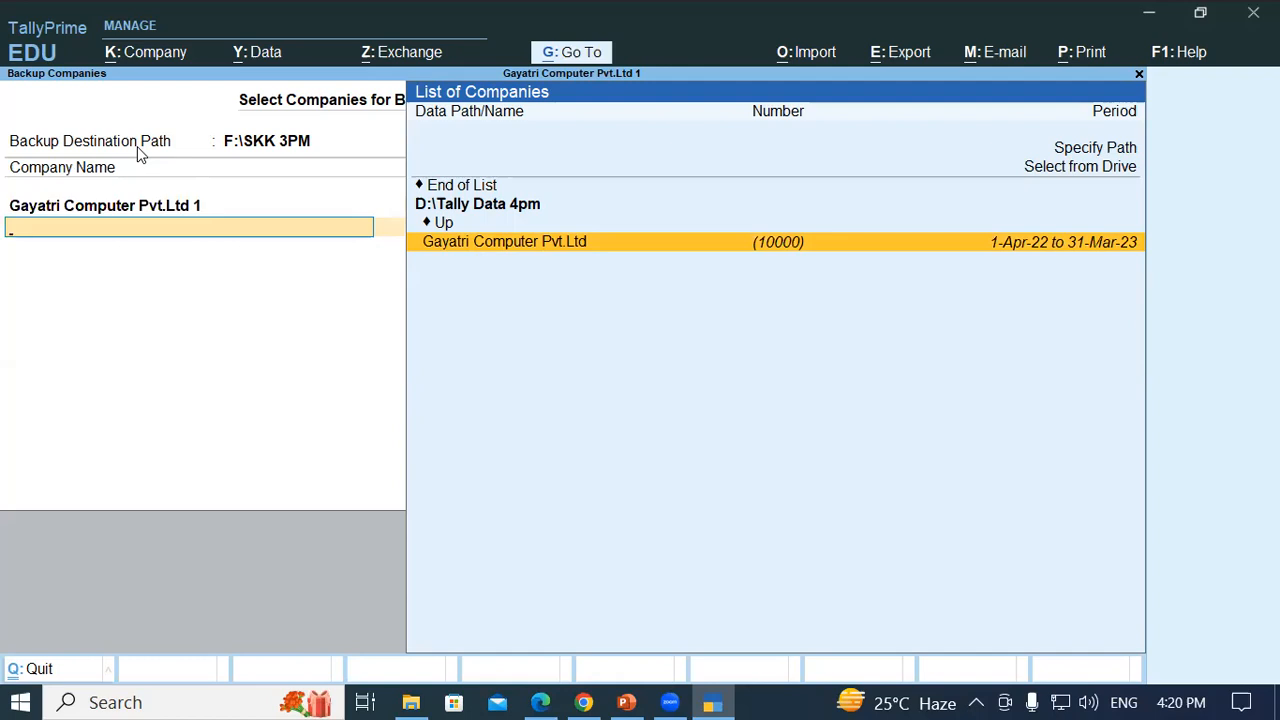
# - End the company list and accept to run the backup
pyautogui.press('Up')
pyautogui.press('Up')
pyautogui.press('Up')
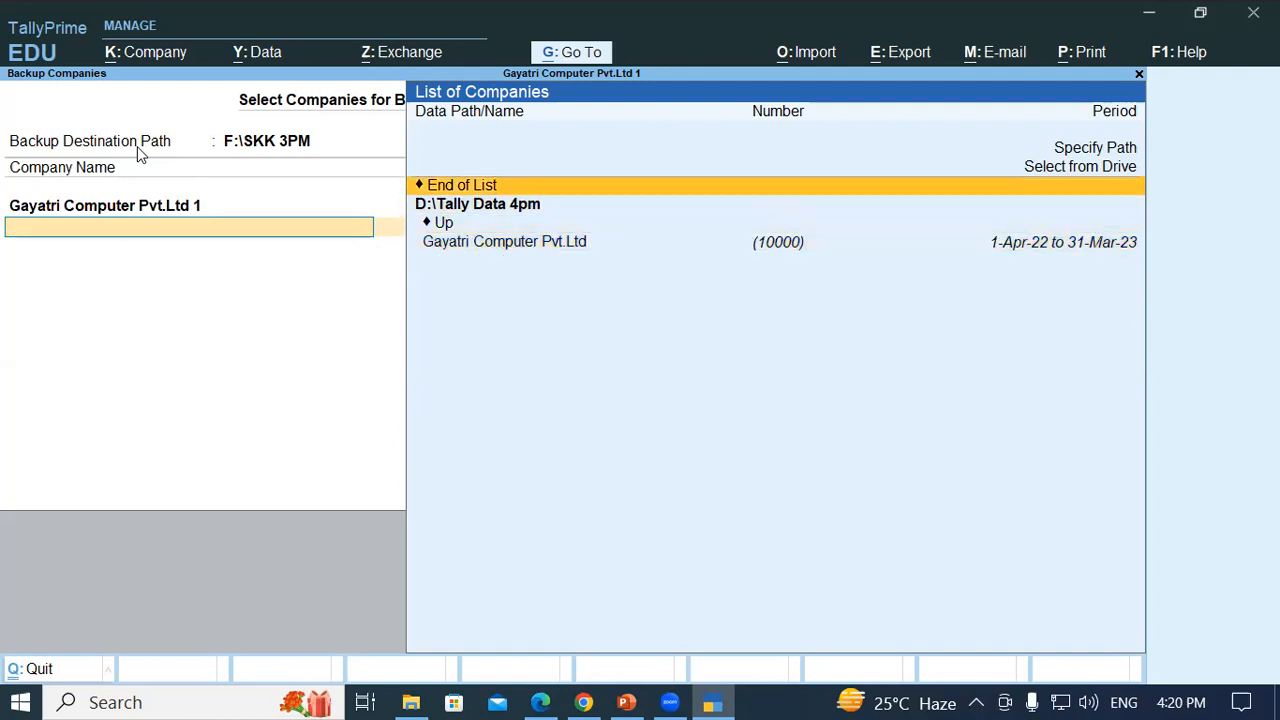
pyautogui.press('Return')
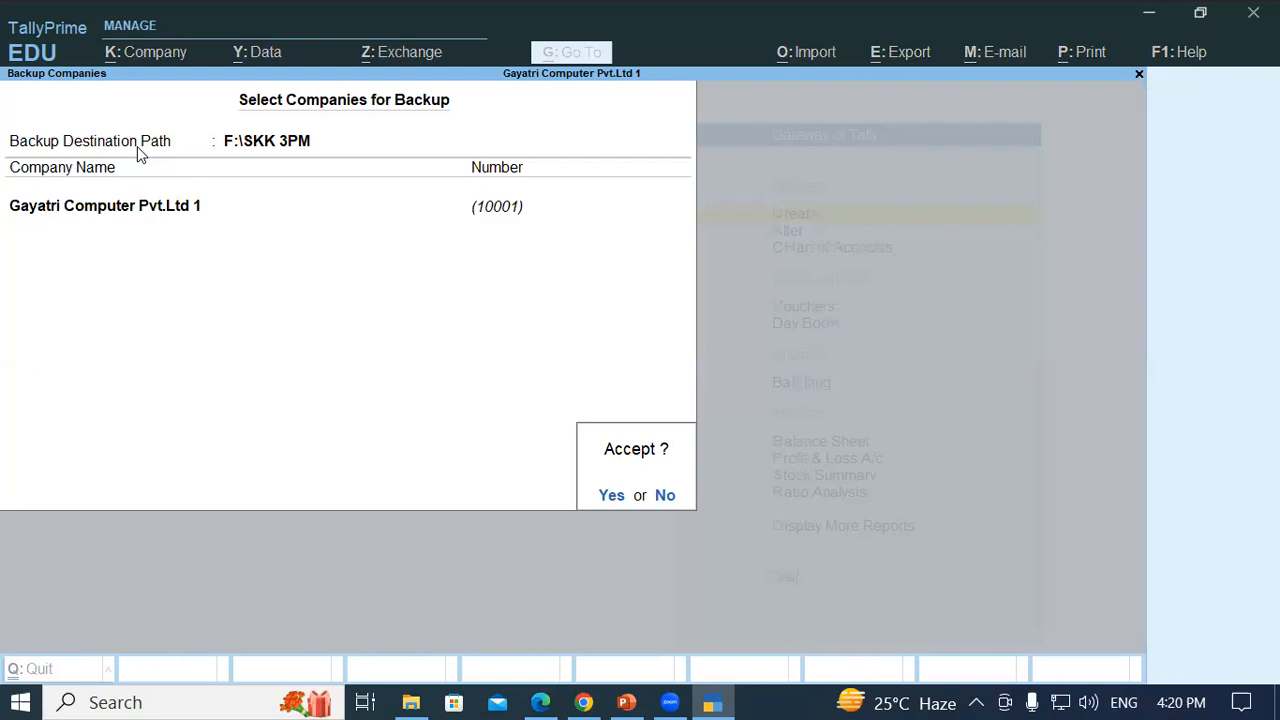
pyautogui.press('Return')
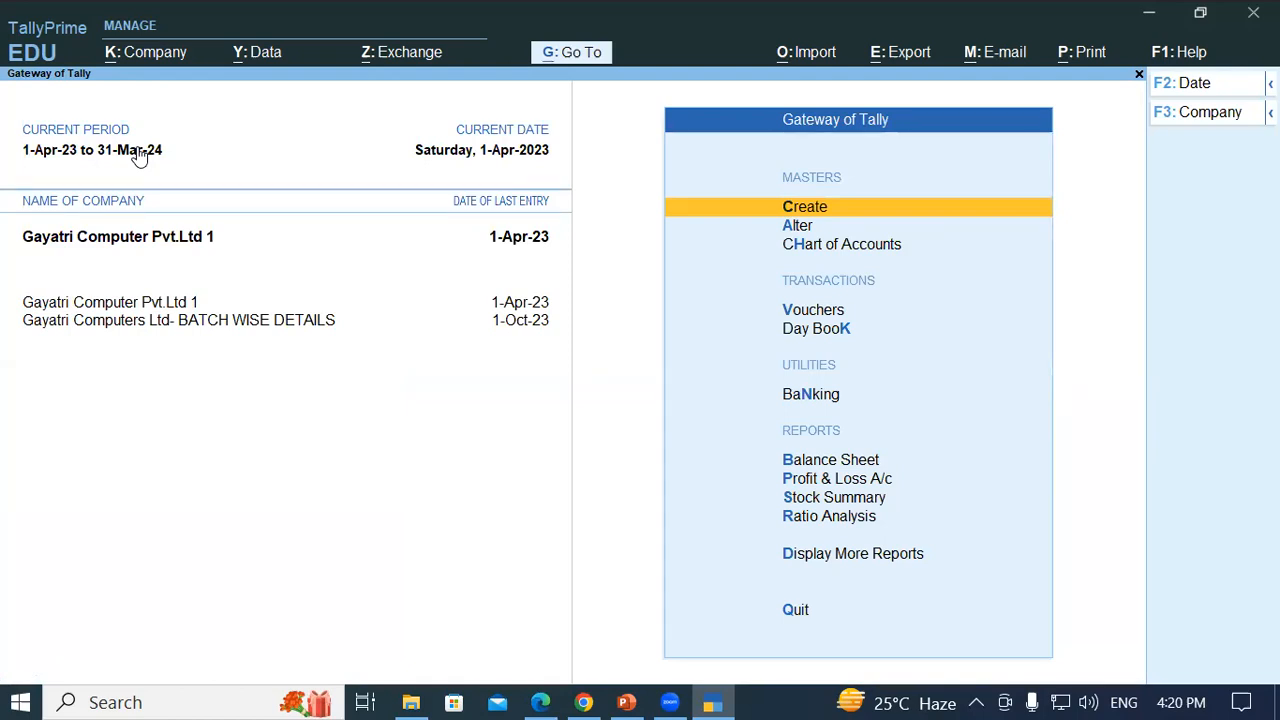
# - Open F:\SKK 3PM in File Explorer to see the TBK900_10001.001 backup file
pyautogui.press('super+e')
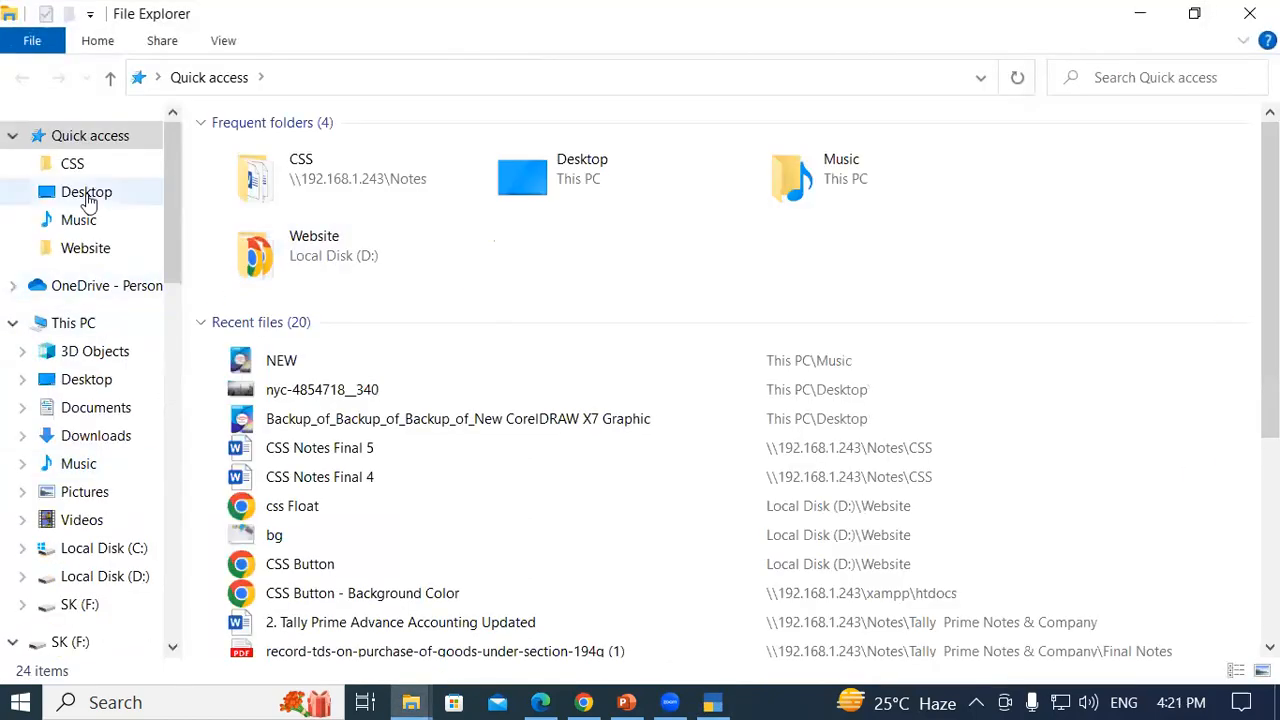
pyautogui.click(76, 331)
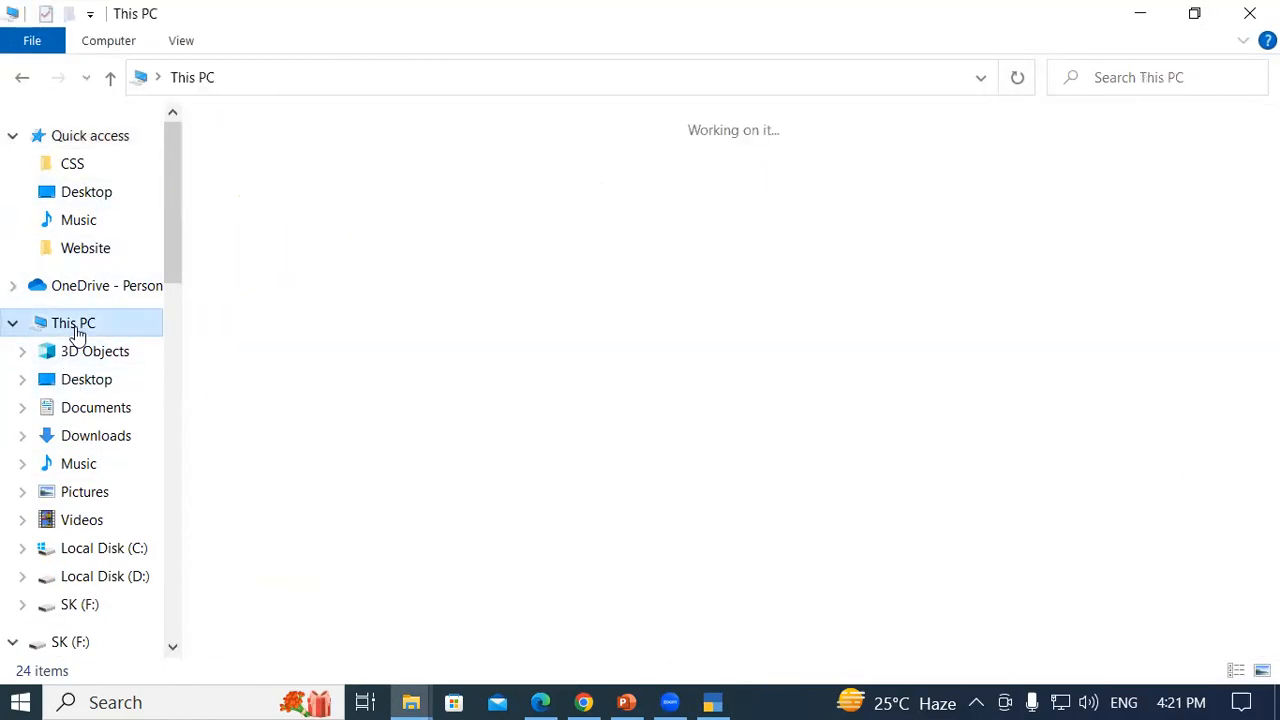
pyautogui.click(892, 384)
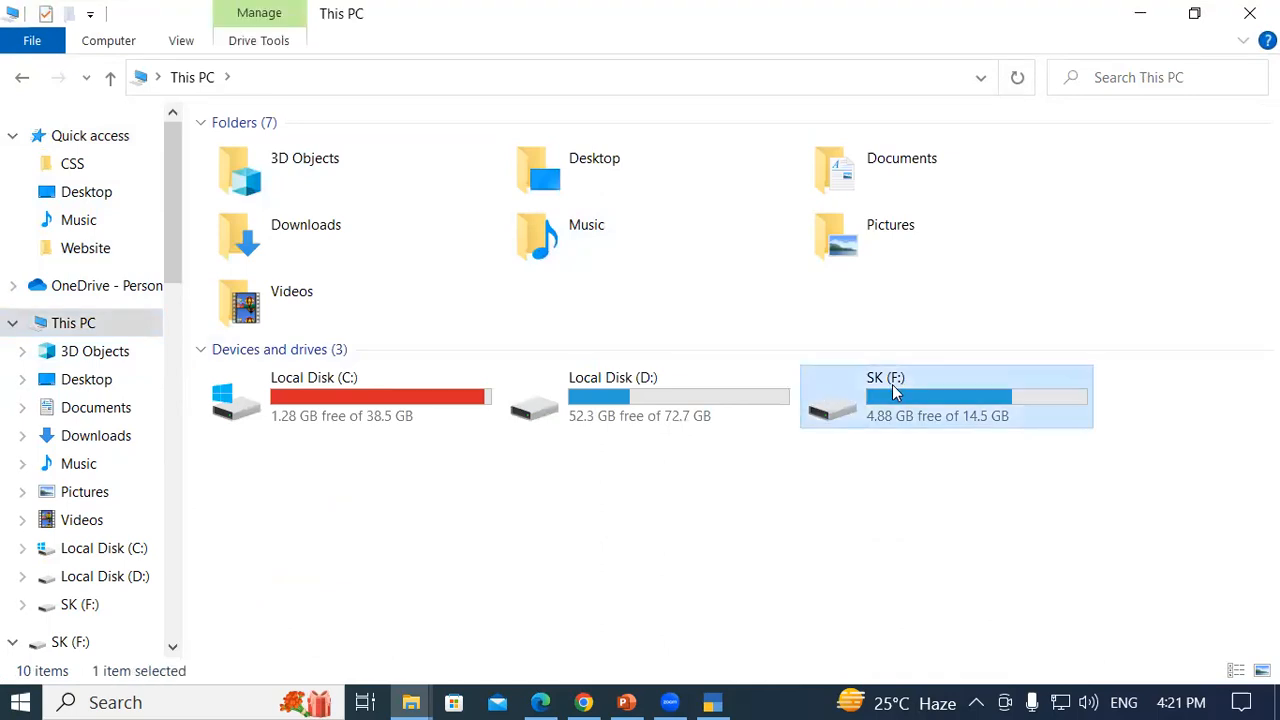
pyautogui.doubleClick(893, 398)
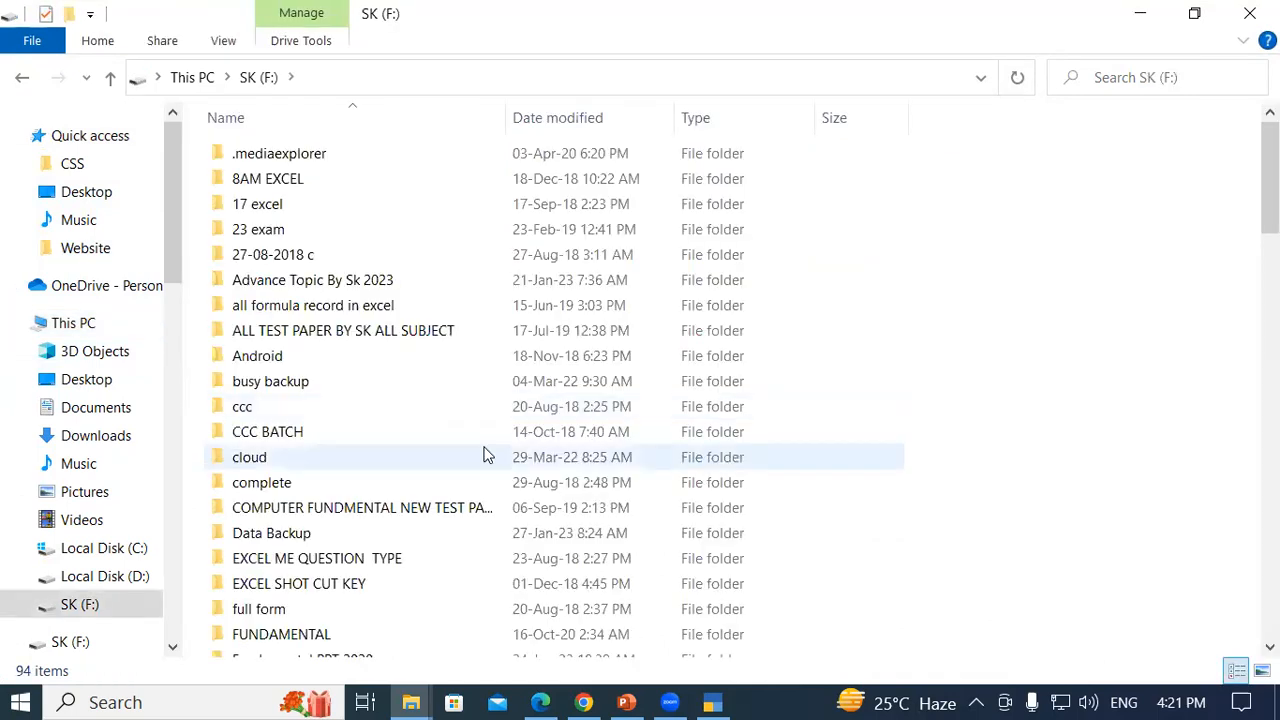
pyautogui.press('s')
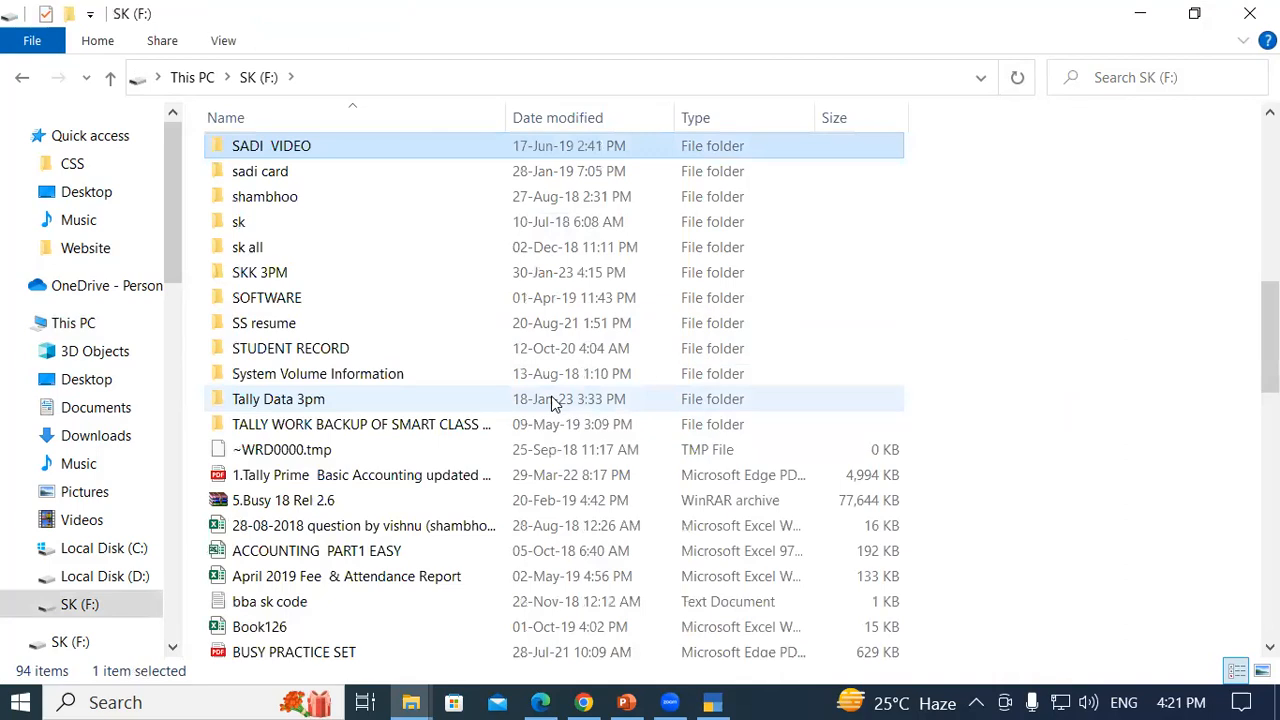
pyautogui.press('s')
pyautogui.press('s')
pyautogui.press('s')
pyautogui.press('s')
pyautogui.press('s')
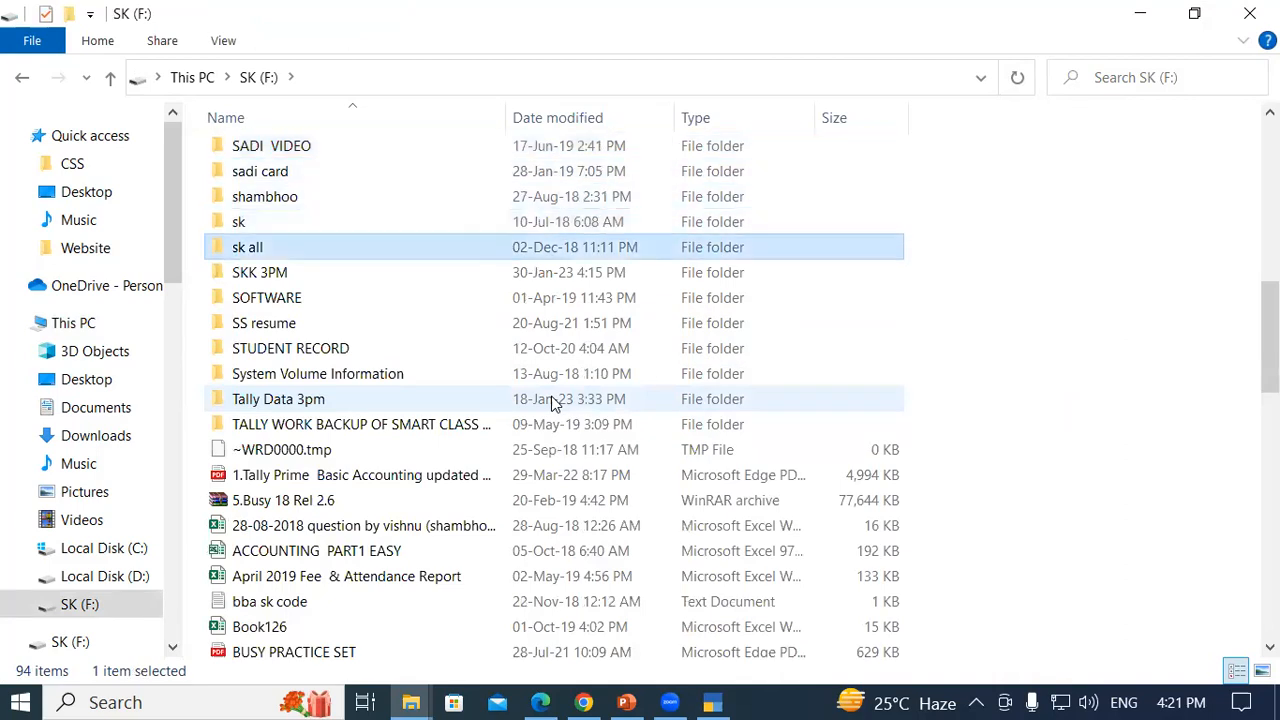
pyautogui.doubleClick(307, 278)
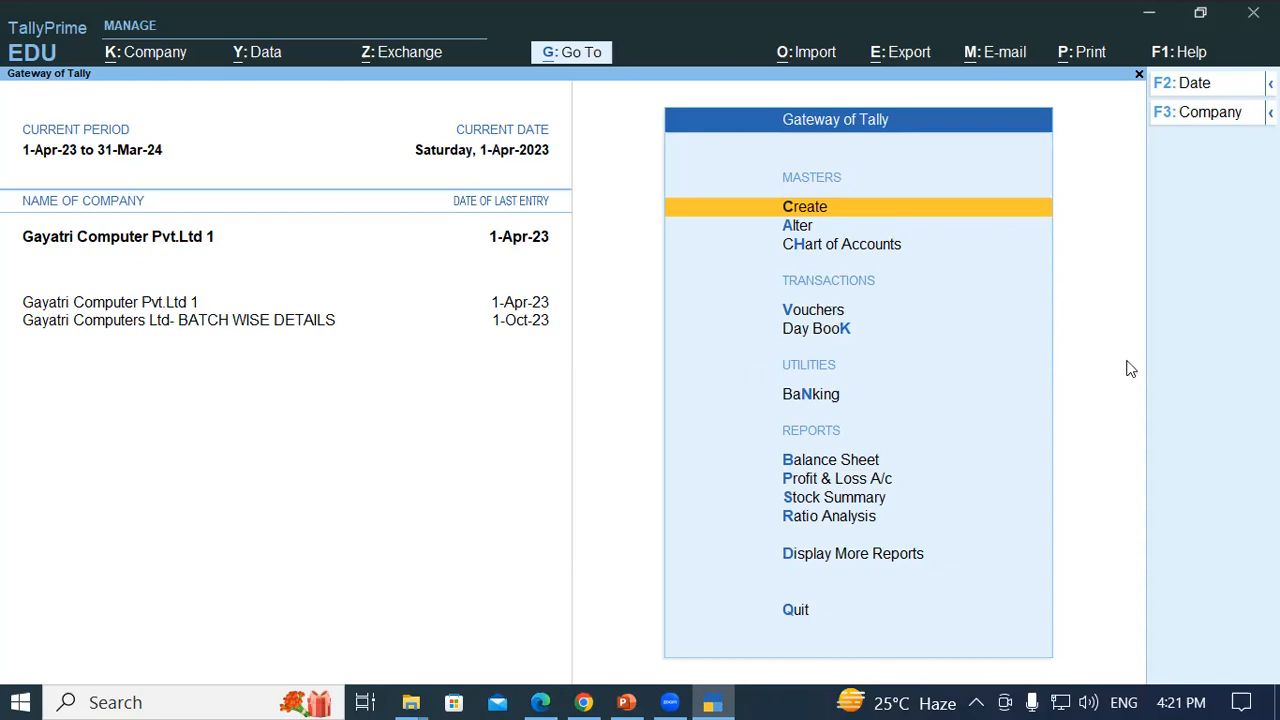
pyautogui.press('alt')
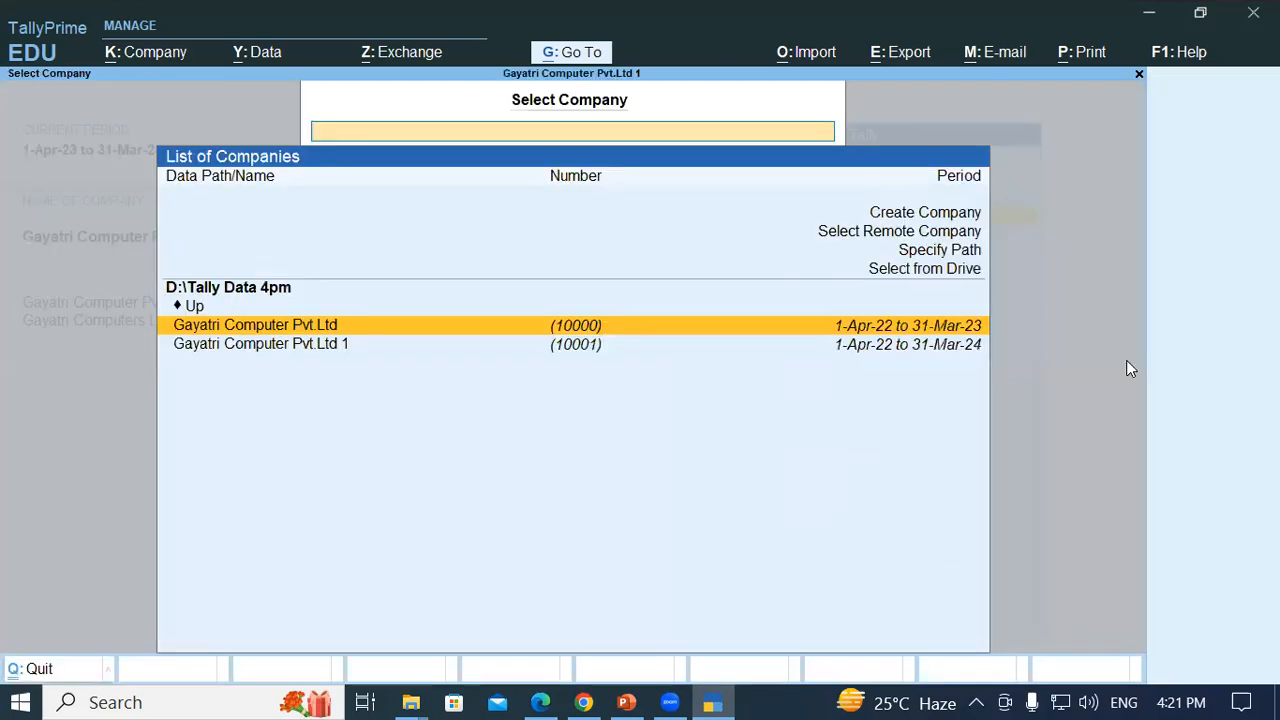
pyautogui.press('Up')
pyautogui.press('Up')
pyautogui.press('Up')
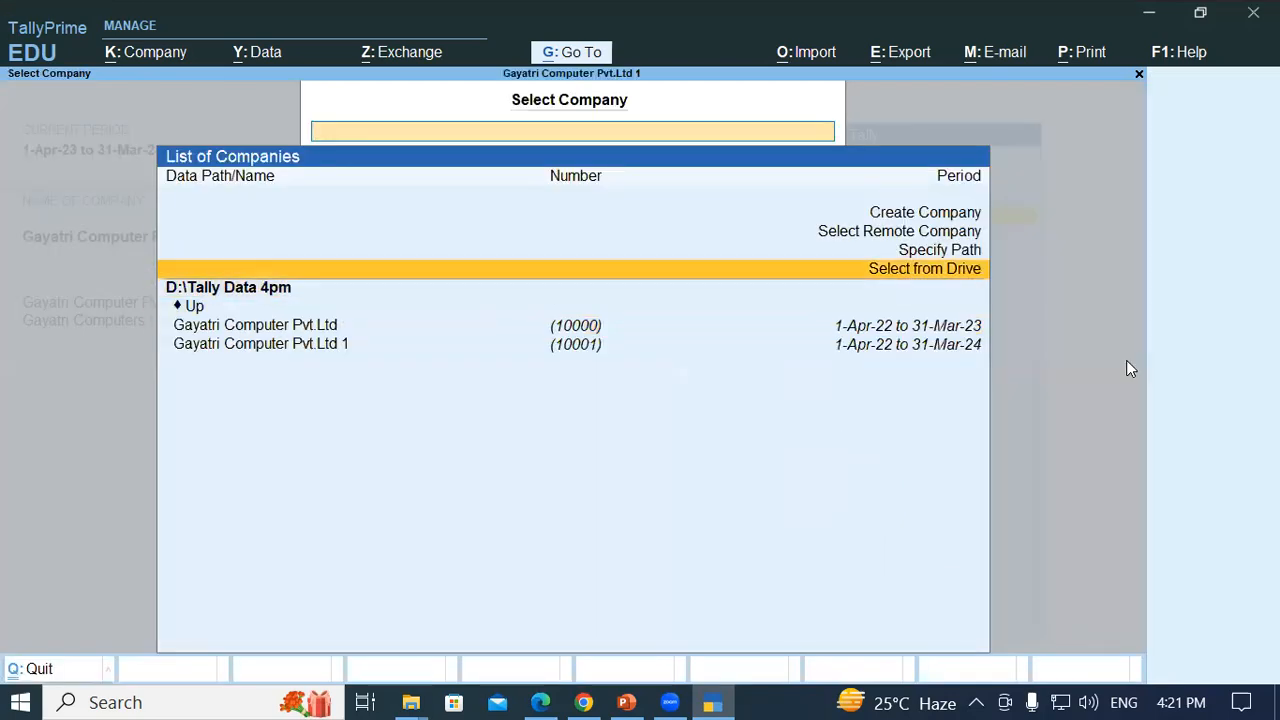
pyautogui.press('Return')
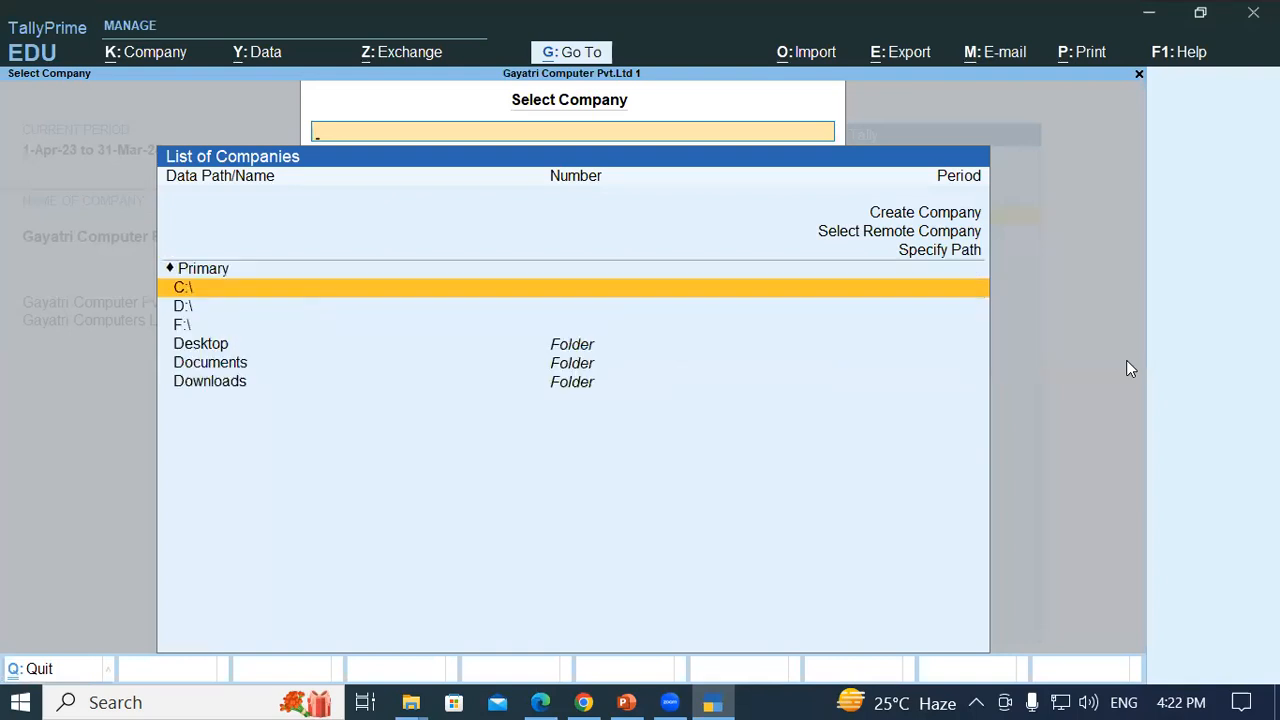
pyautogui.press('Down')
pyautogui.press('Down')
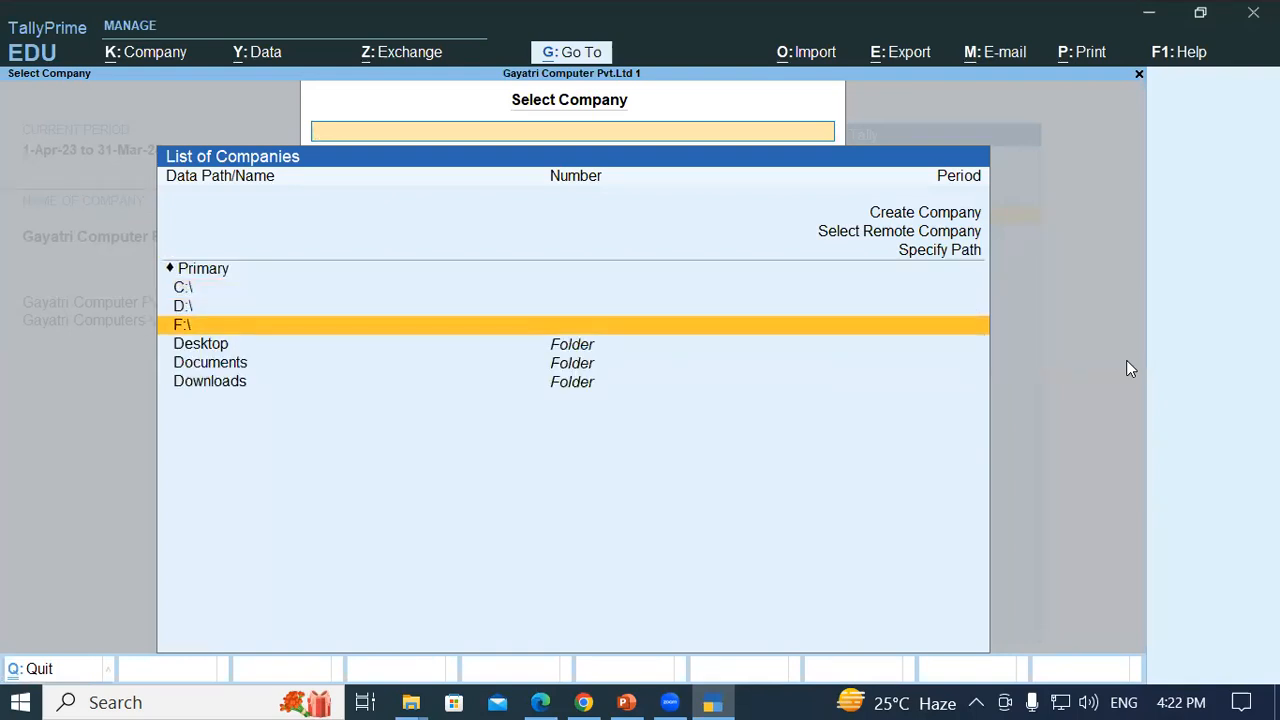
pyautogui.press('Return')
pyautogui.write('SKK')
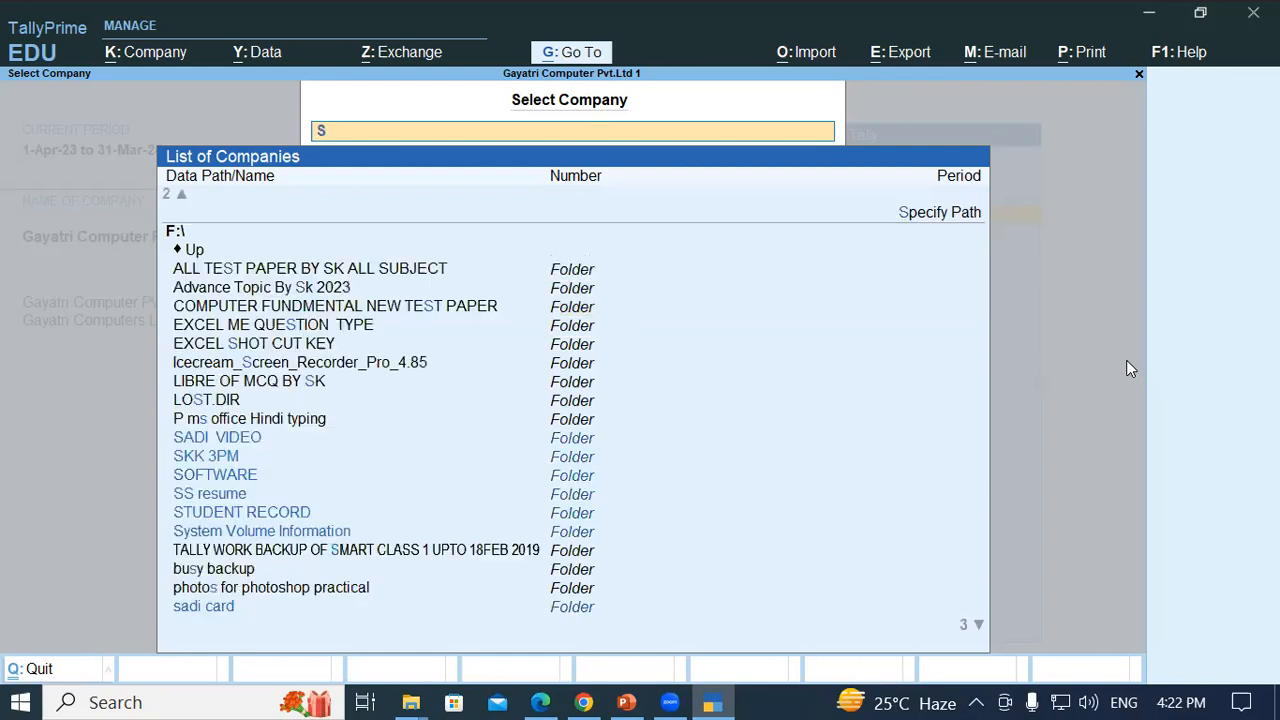
pyautogui.press('Return')
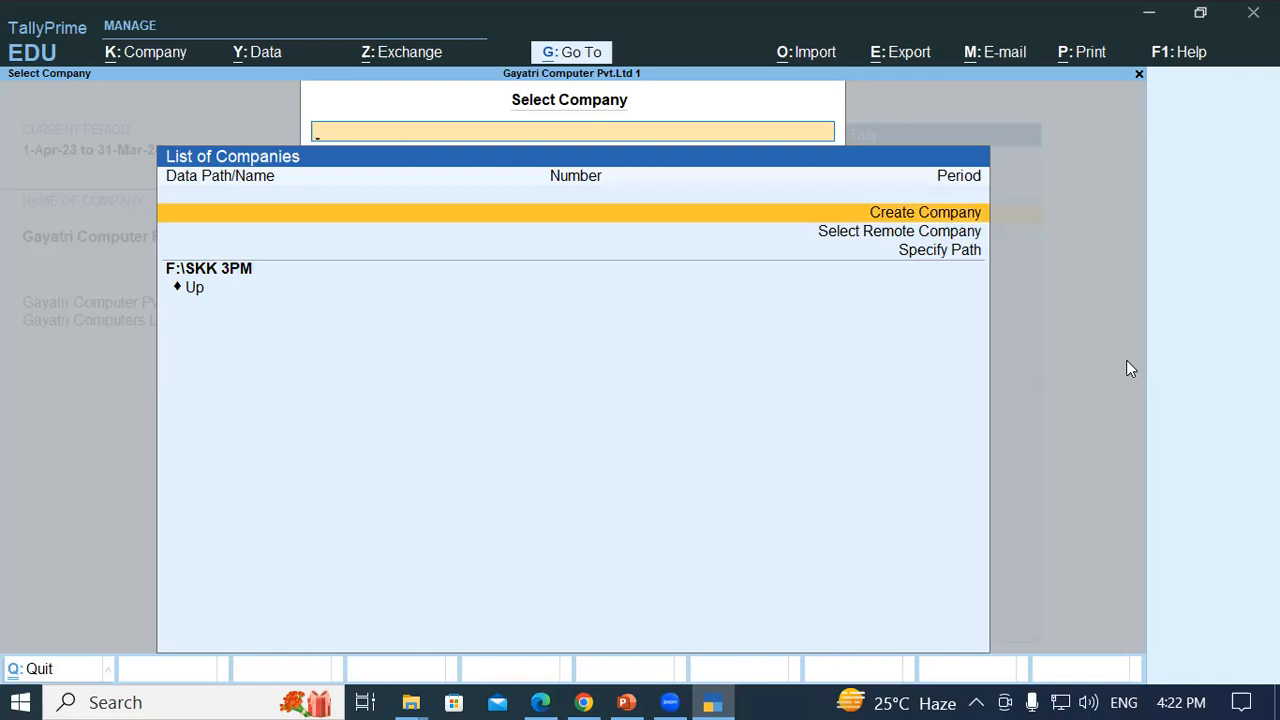
pyautogui.press('Escape')
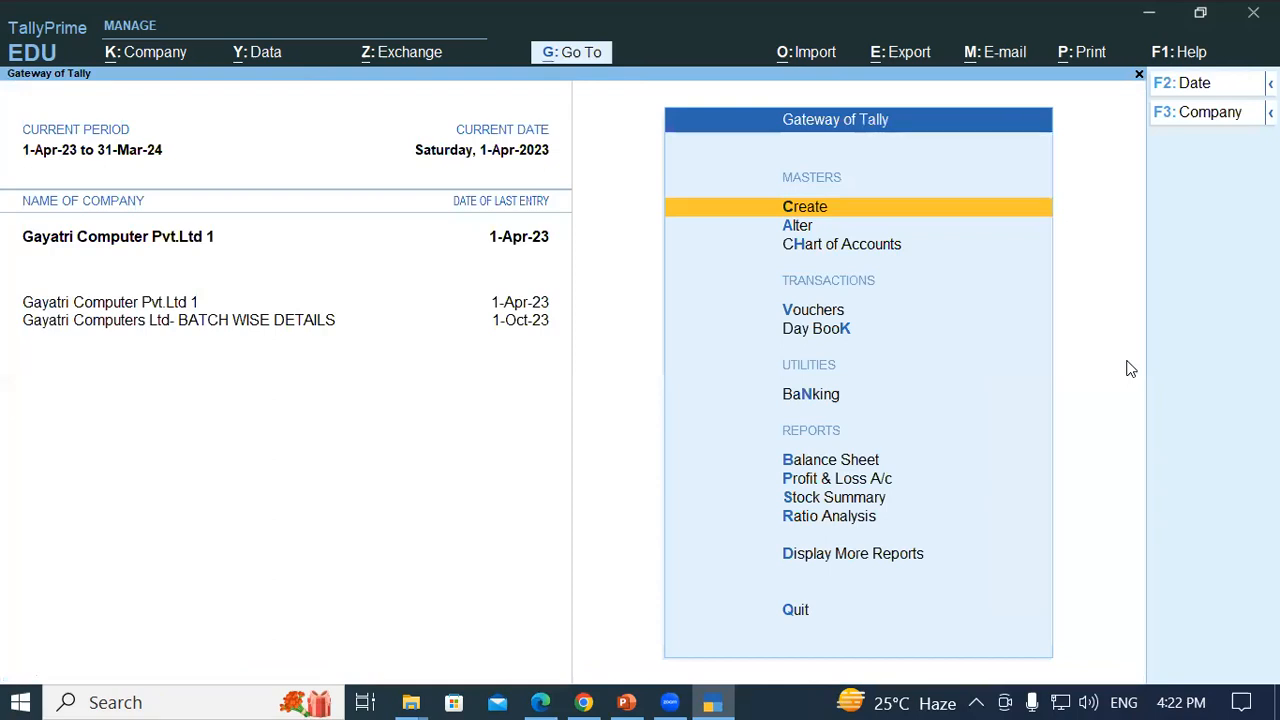
# - Shut Gayatri Computer Pvt.Ltd 1, browse F:\SKK 3PM for companies, then escape back to Gateway
pyautogui.hotkey('alt', 'F3')
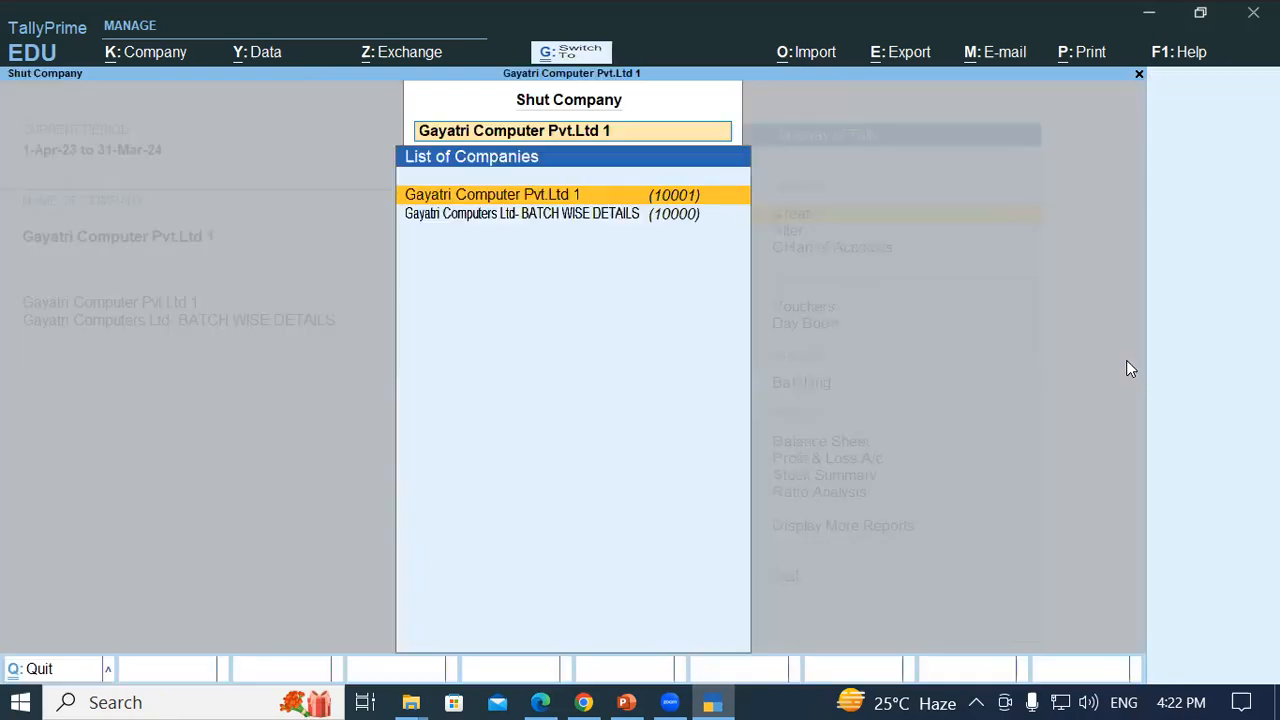
pyautogui.press('Return')
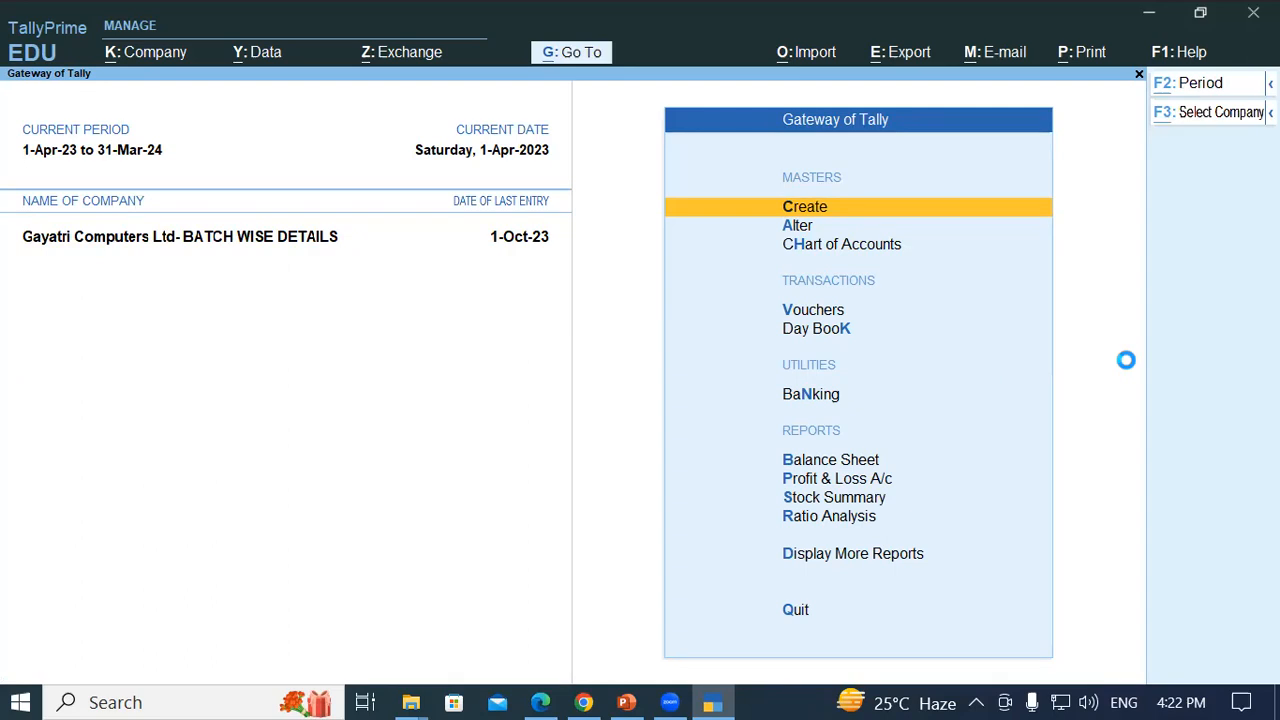
pyautogui.press('Up')
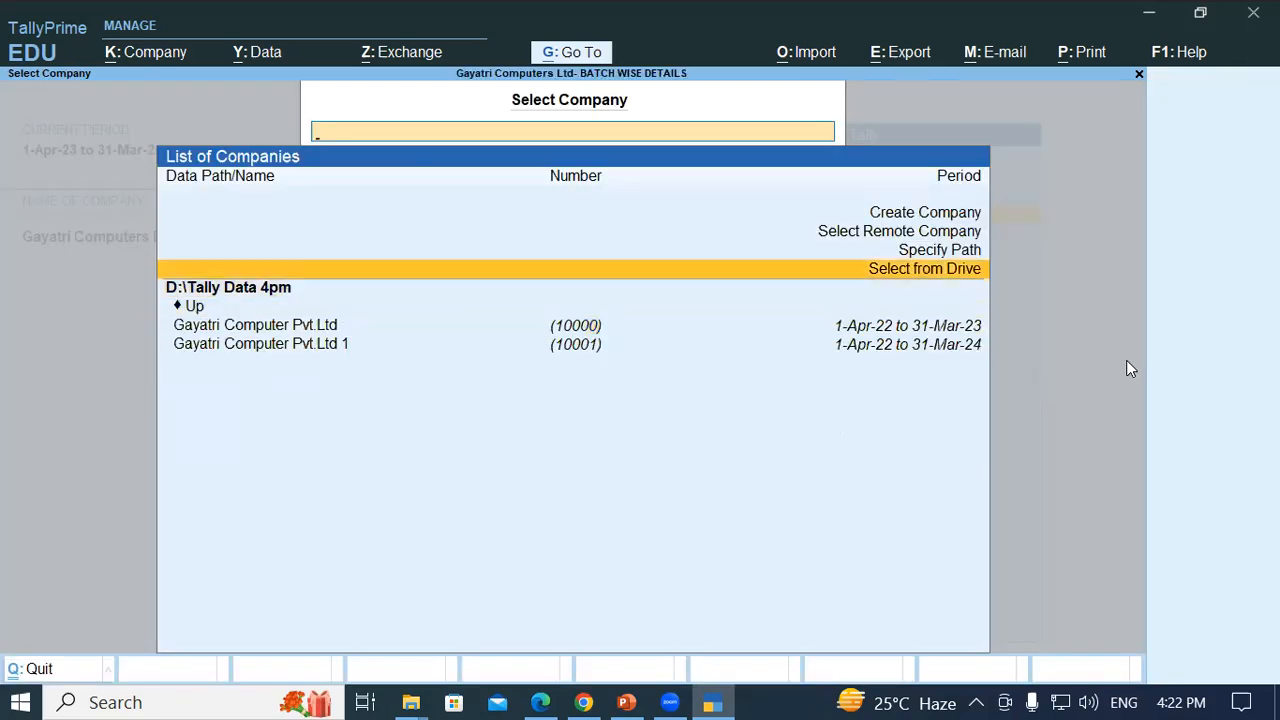
pyautogui.press('Return')
pyautogui.press('Down')
pyautogui.press('Down')
pyautogui.press('Down')
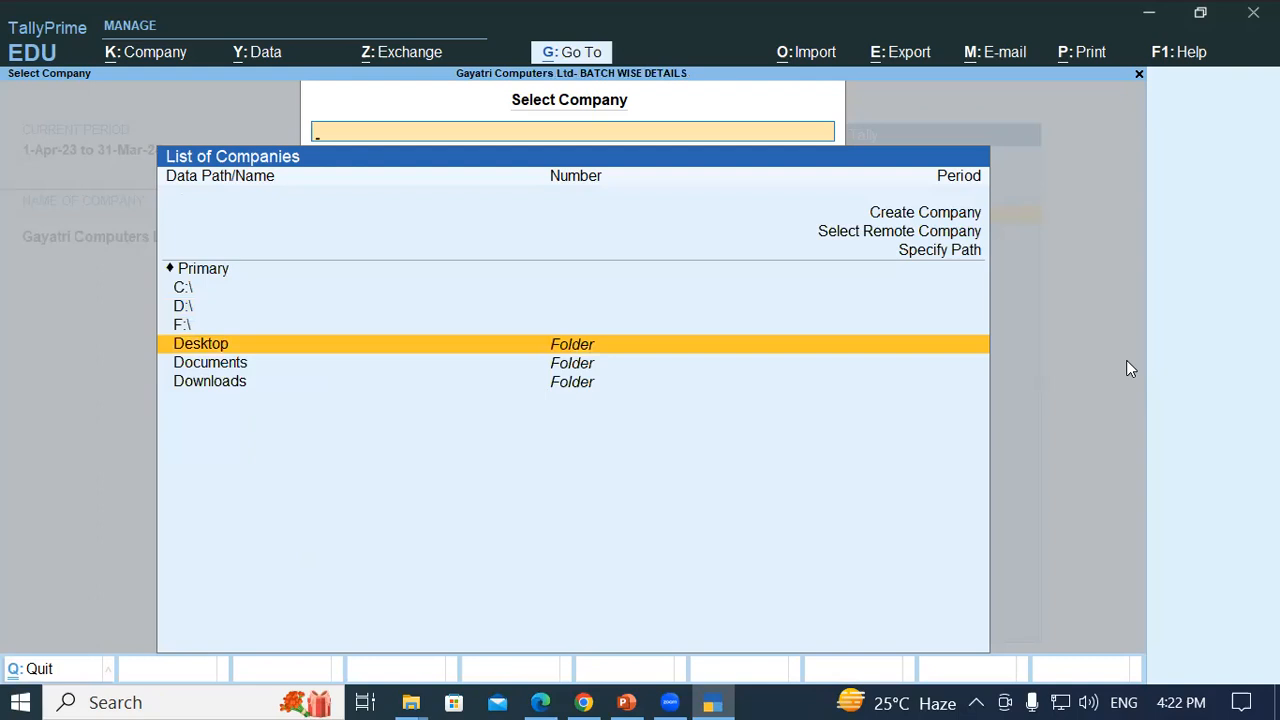
pyautogui.press('Up')
pyautogui.press('Return')
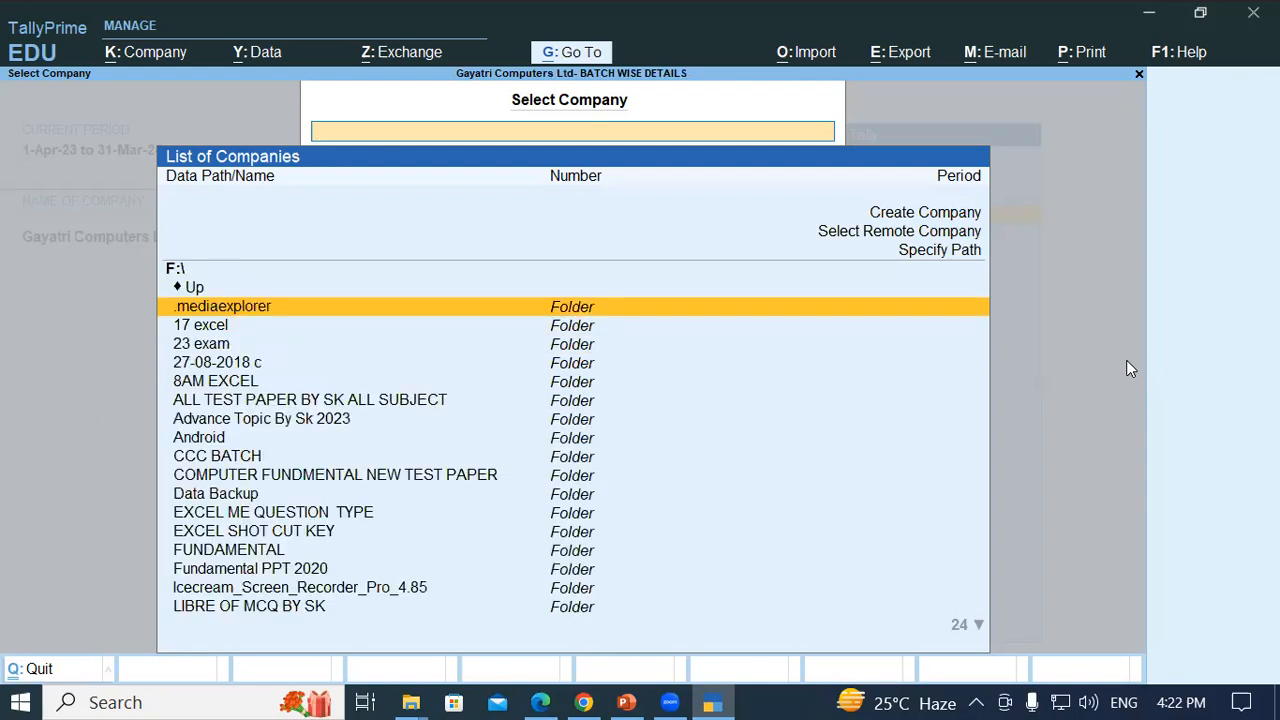
pyautogui.write('SK')
pyautogui.press('Down')
pyautogui.press('Return')
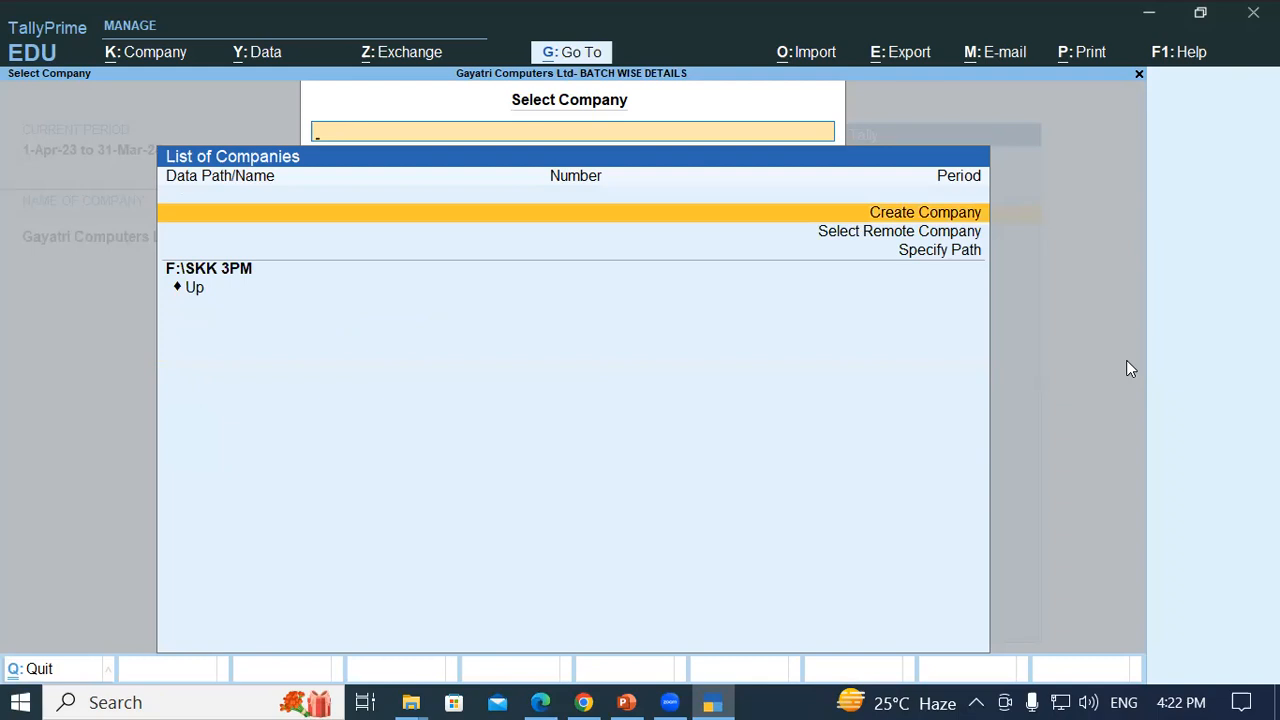
pyautogui.press('Escape')
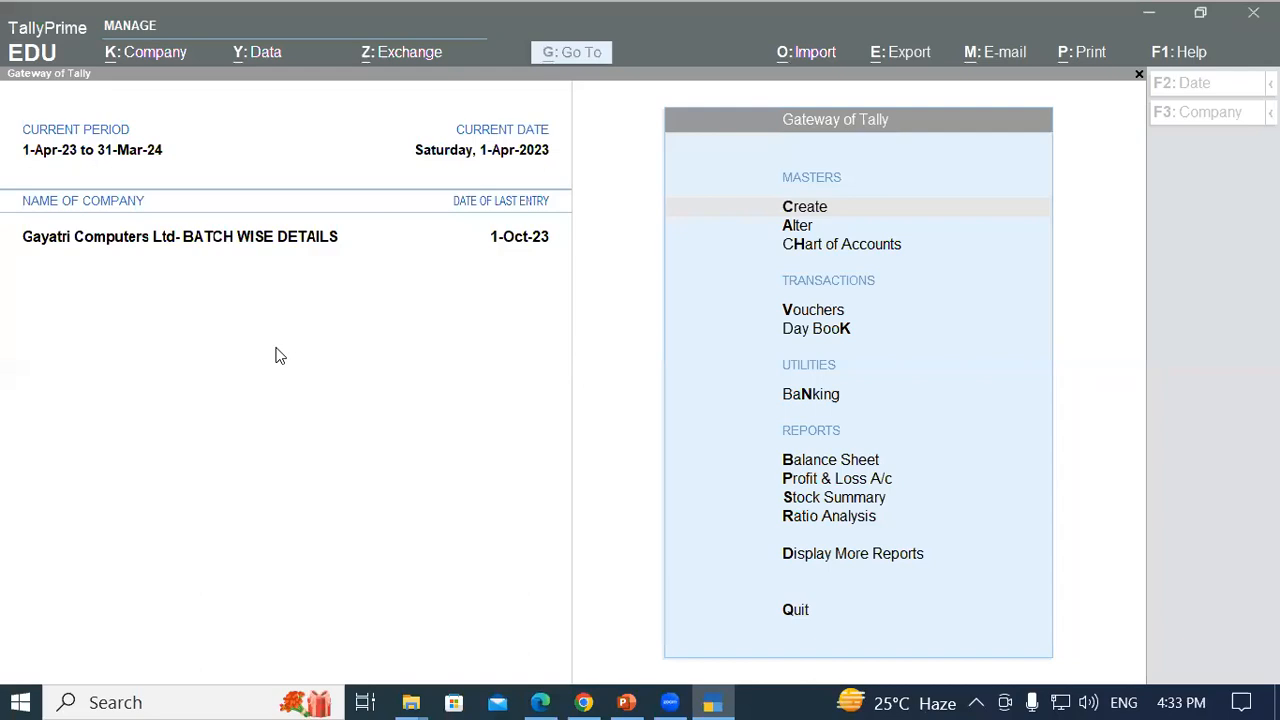
# - Open Backup Companies from Tally's Data menu, then bring up File Explorer at Quick access
pyautogui.click(284, 52)
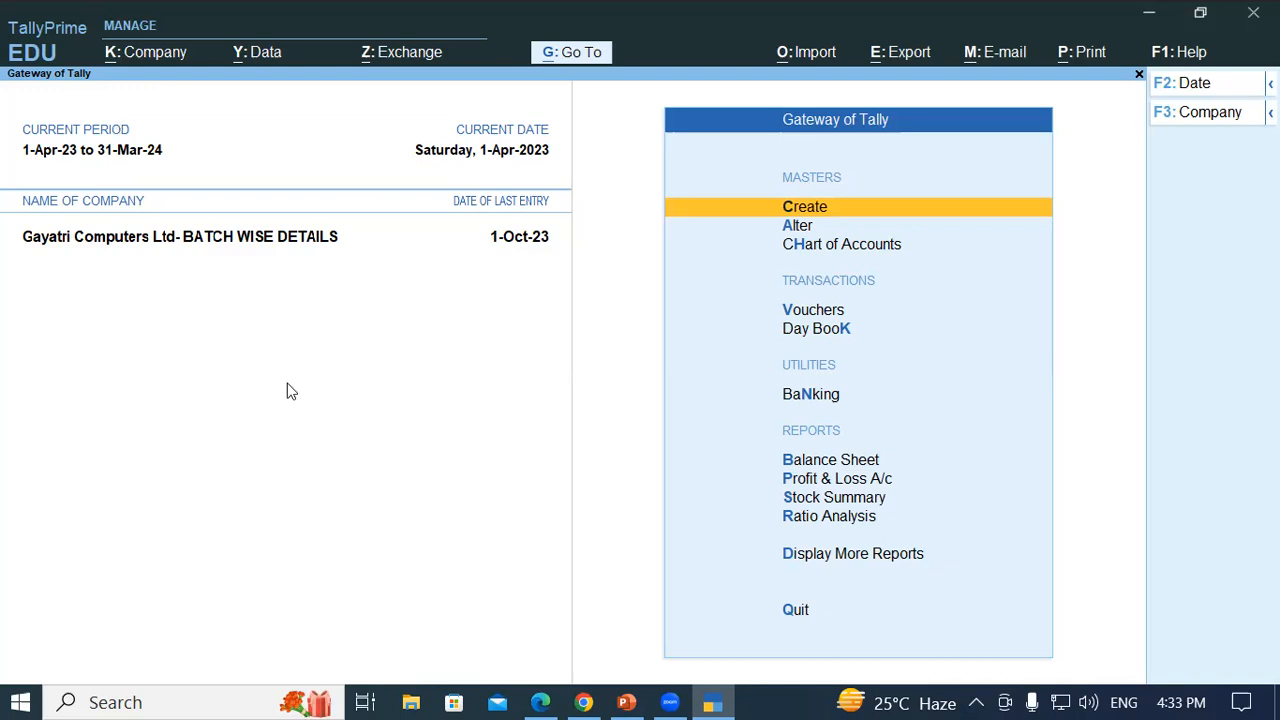
pyautogui.click(254, 54)
pyautogui.click(280, 121)
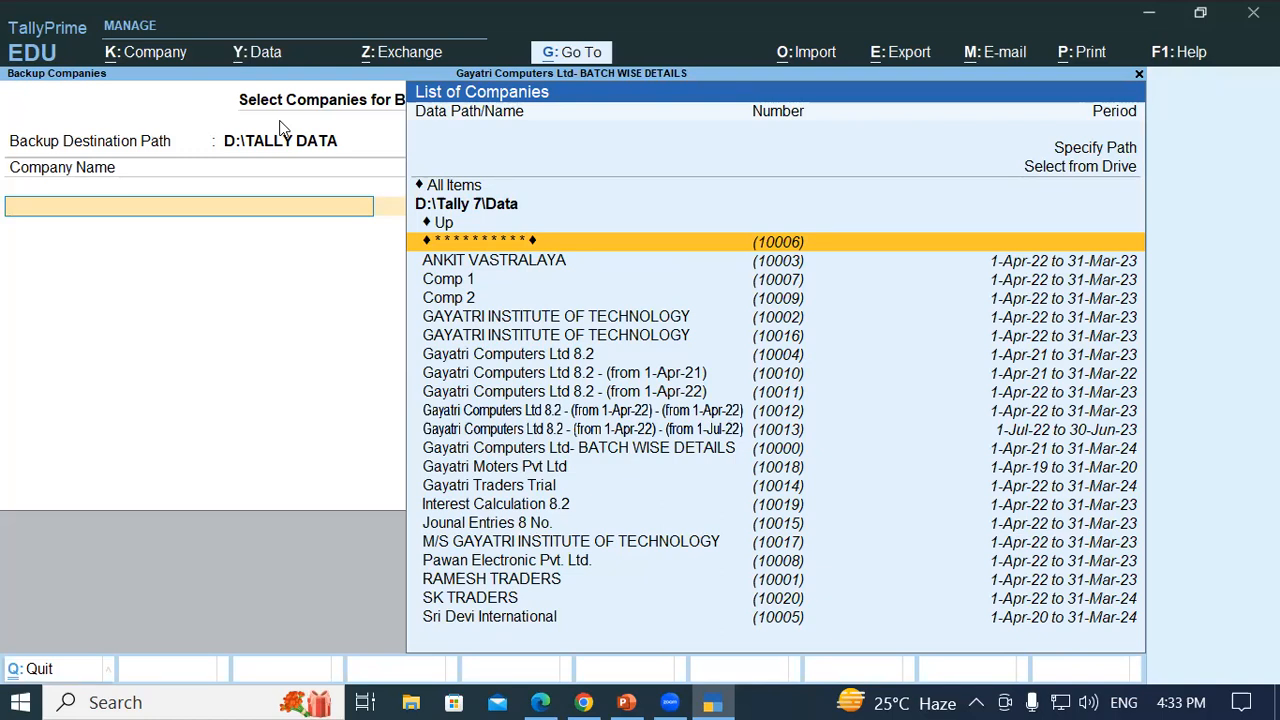
pyautogui.press('super+e')
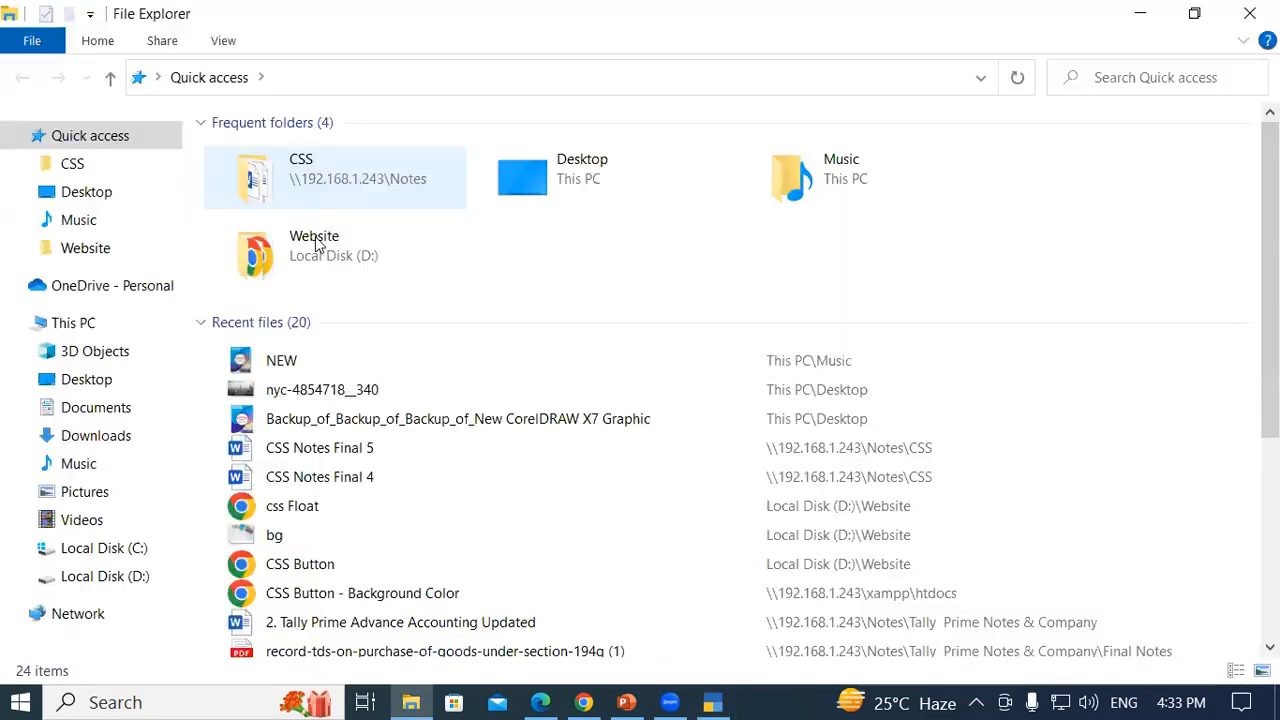
# - Create an empty folder named SKK at the root of Local Disk (C:), then switch back to TallyPrime
pyautogui.click(111, 327)
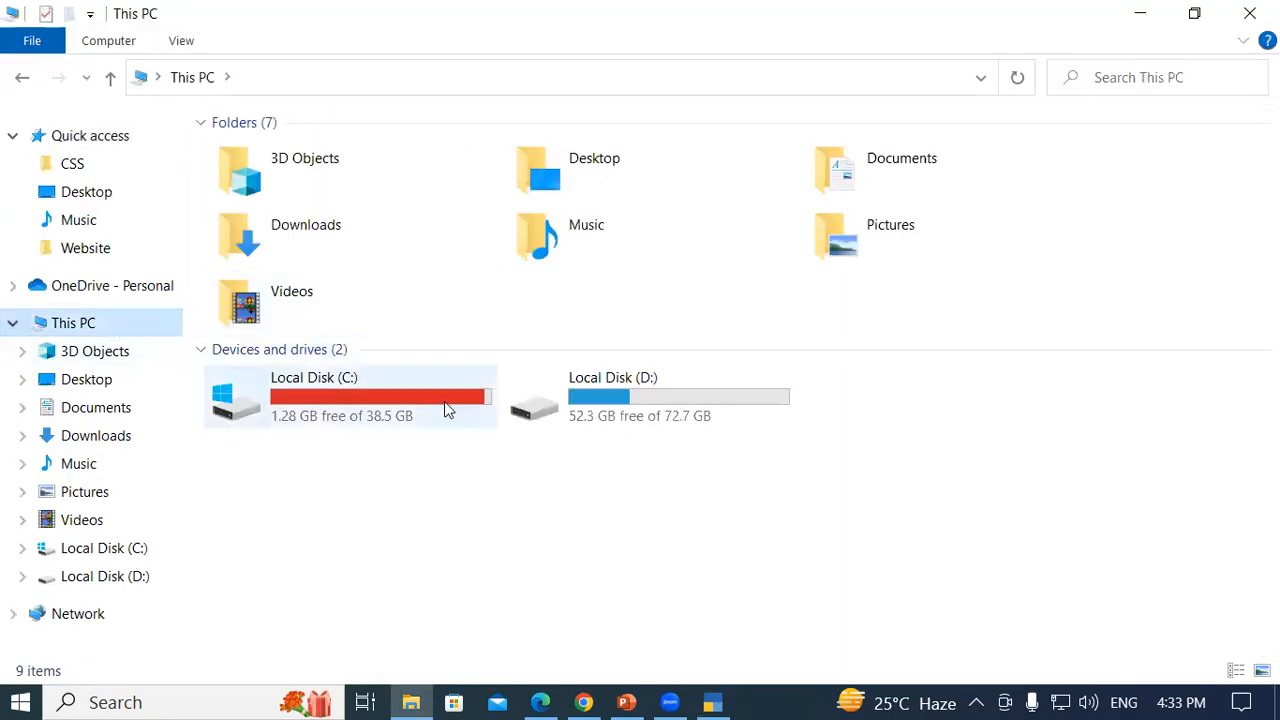
pyautogui.click(405, 397)
pyautogui.doubleClick(405, 397)
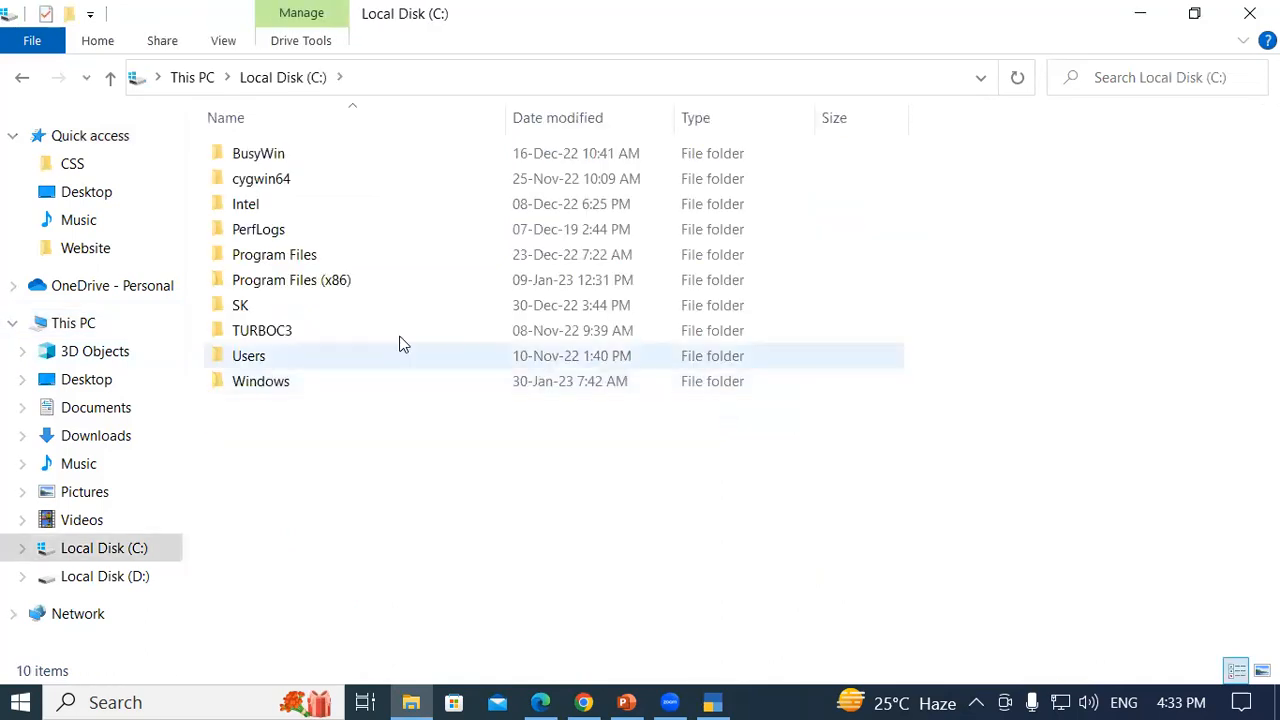
pyautogui.rightClick(356, 472)
pyautogui.moveTo(460, 417)
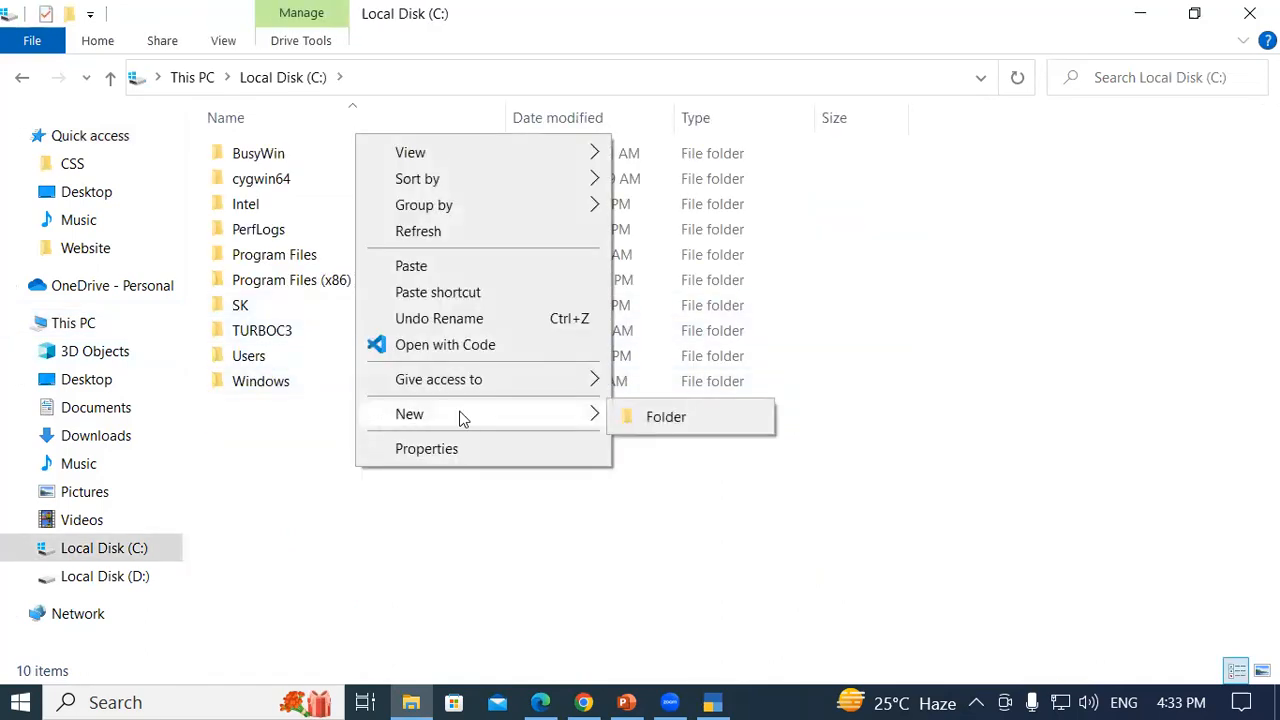
pyautogui.click(660, 418)
pyautogui.write('SKK')
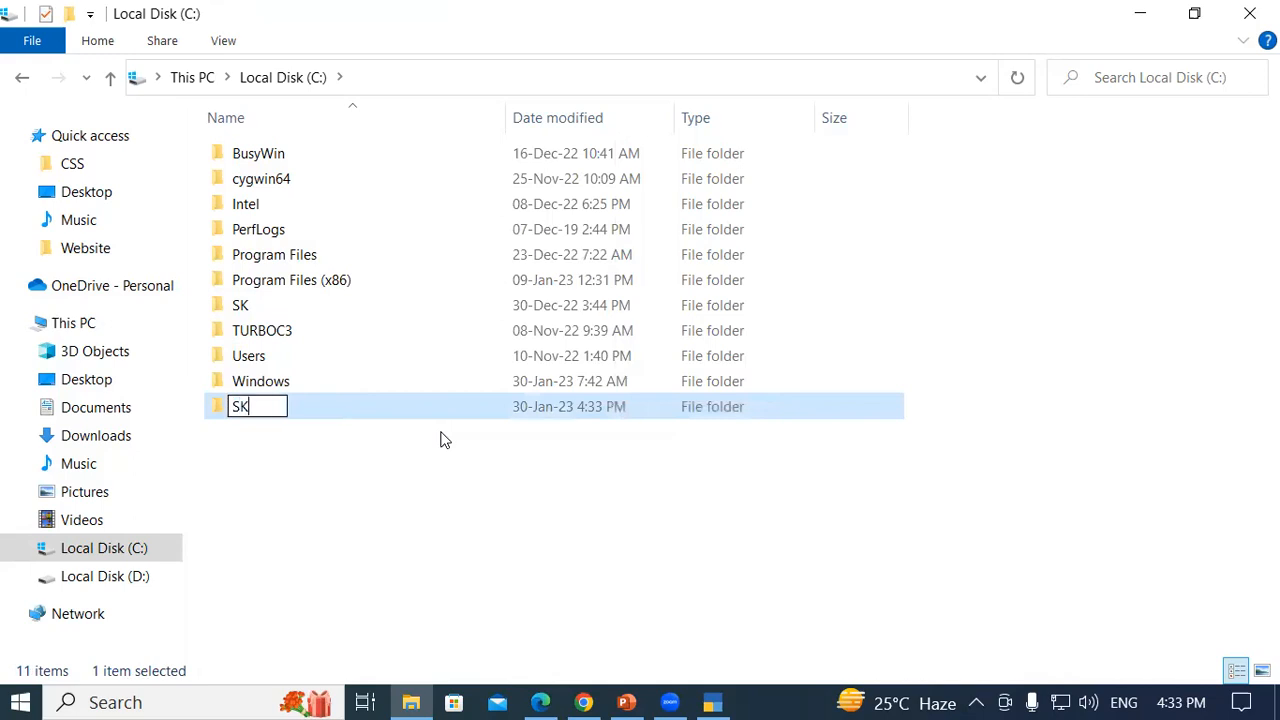
pyautogui.press('Return')
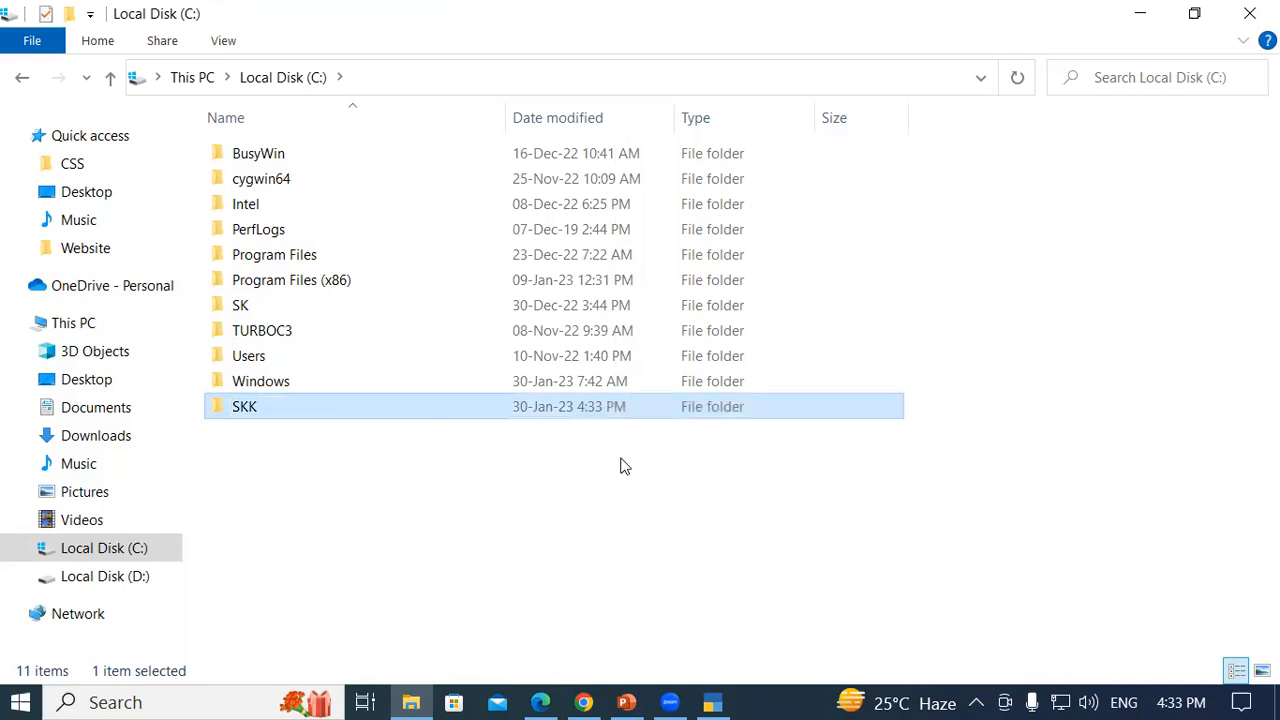
pyautogui.click(712, 702)
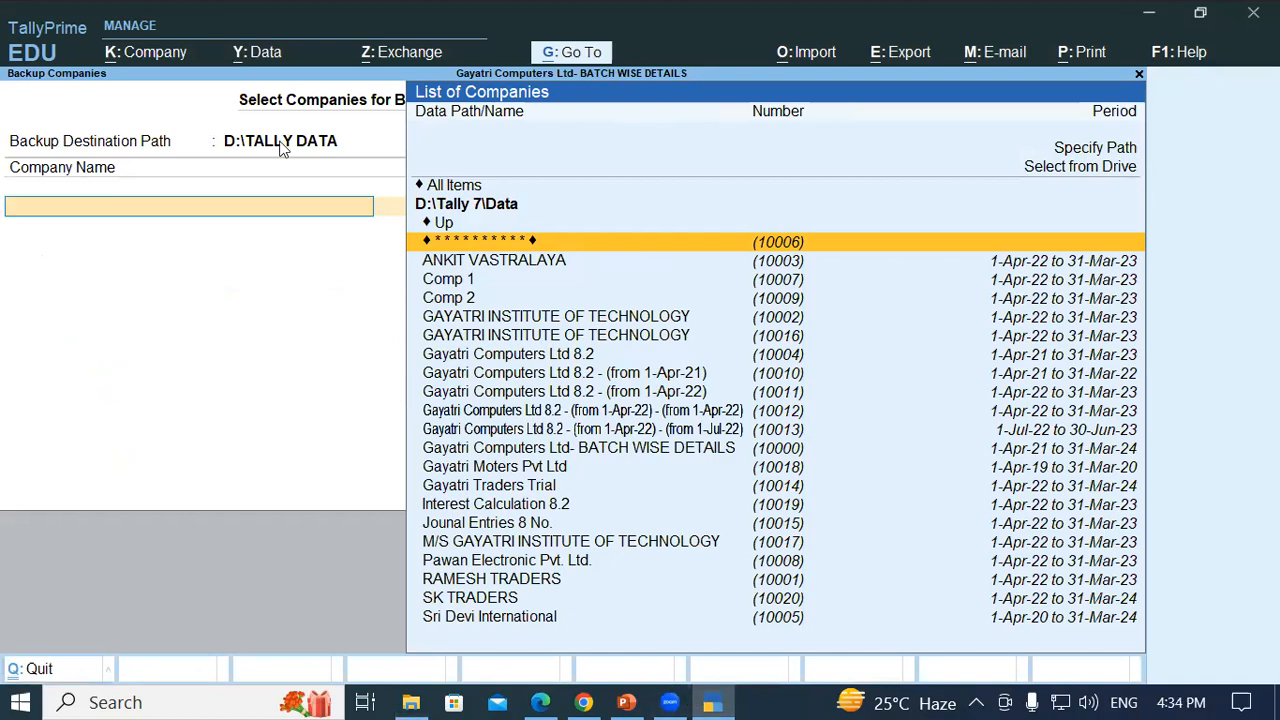
# - Set the backup destination path to C:\SKK by selecting it from drive C:
pyautogui.click(283, 146)
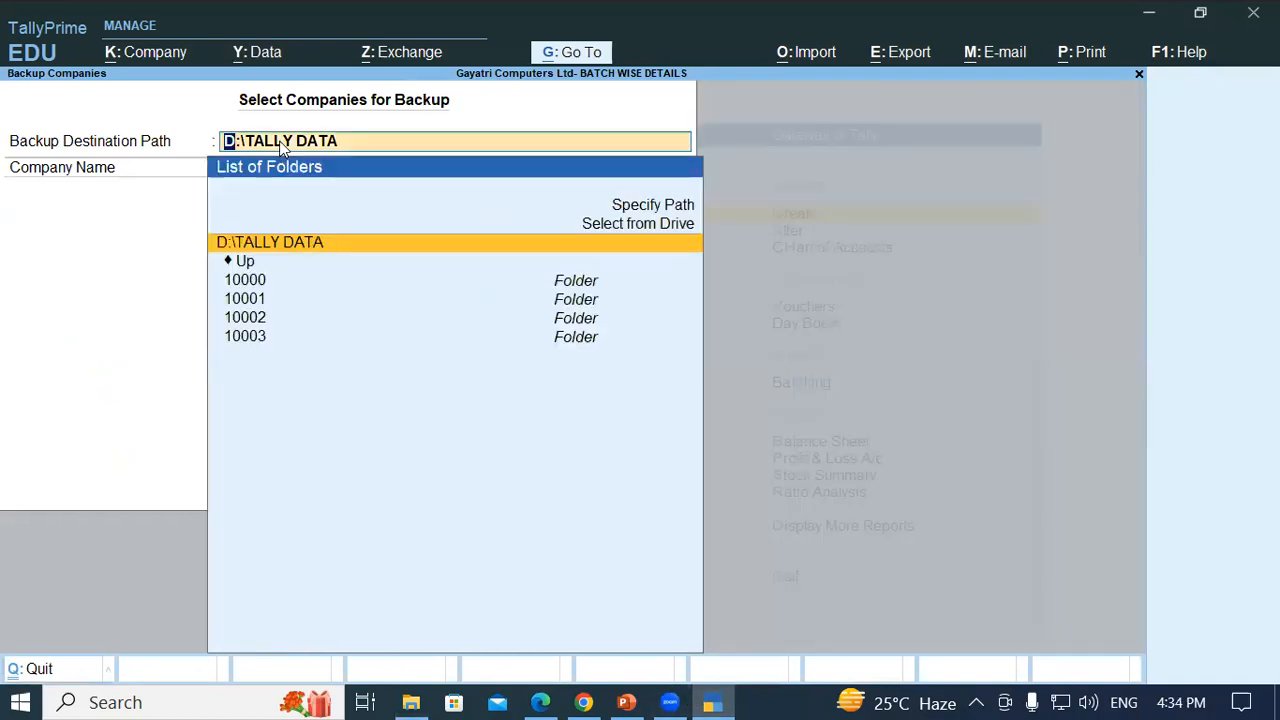
pyautogui.press('Up')
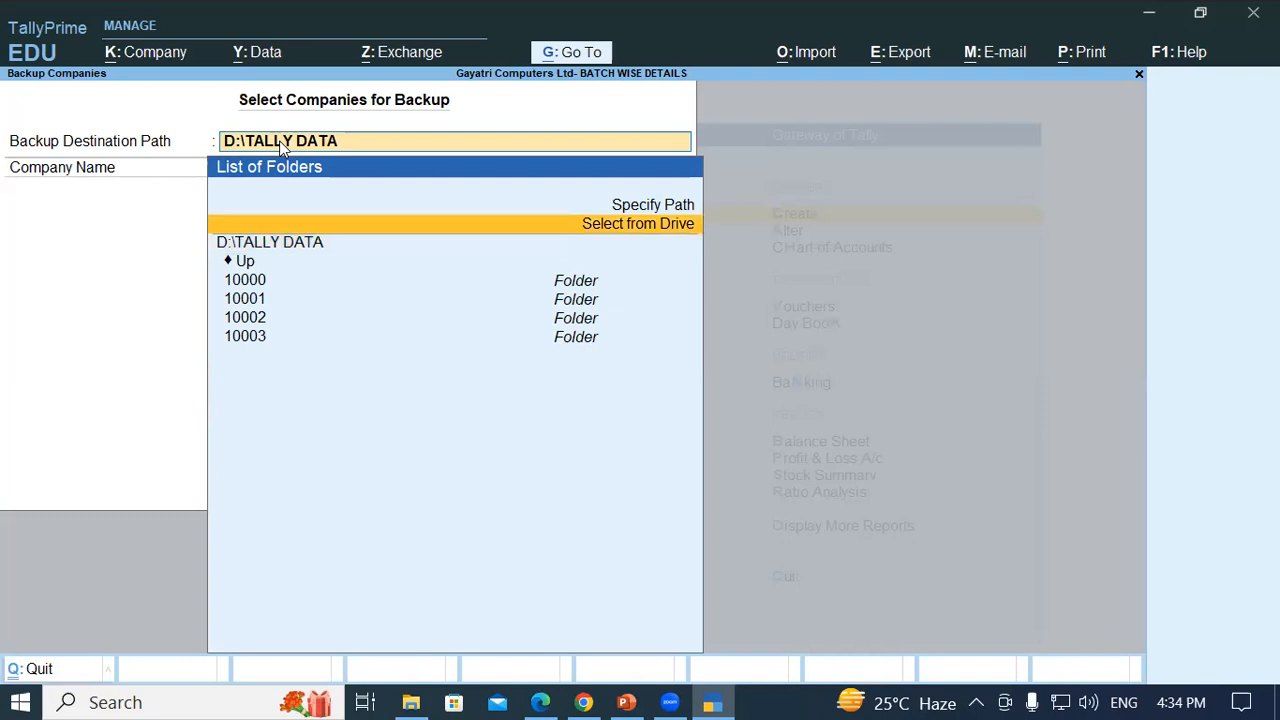
pyautogui.press('Return')
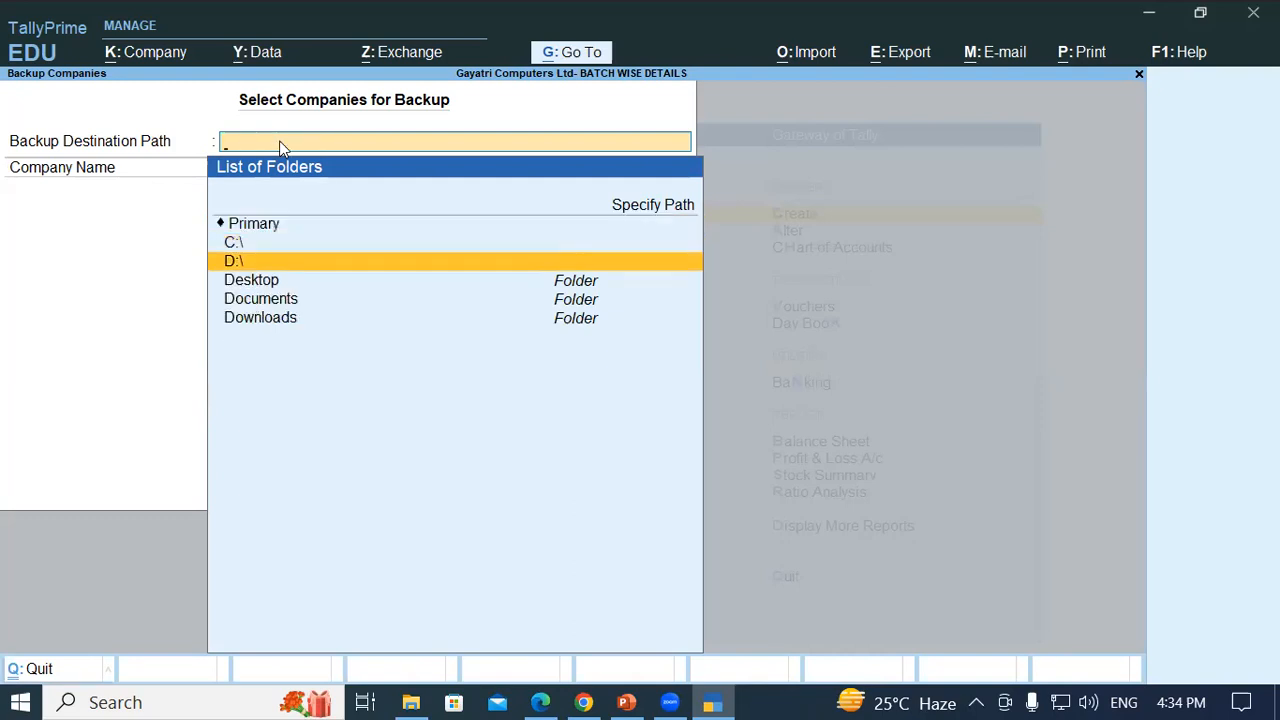
pyautogui.press('Up')
pyautogui.press('Return')
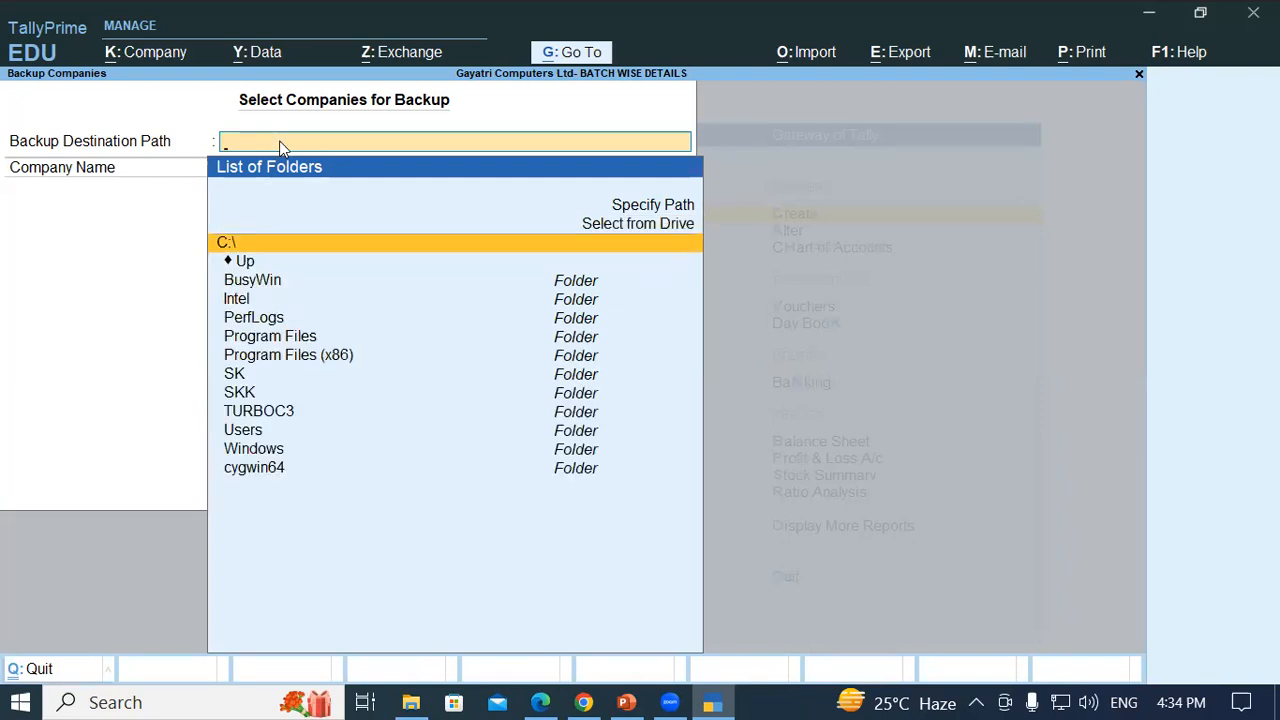
pyautogui.write('SKK')
pyautogui.press('Return')
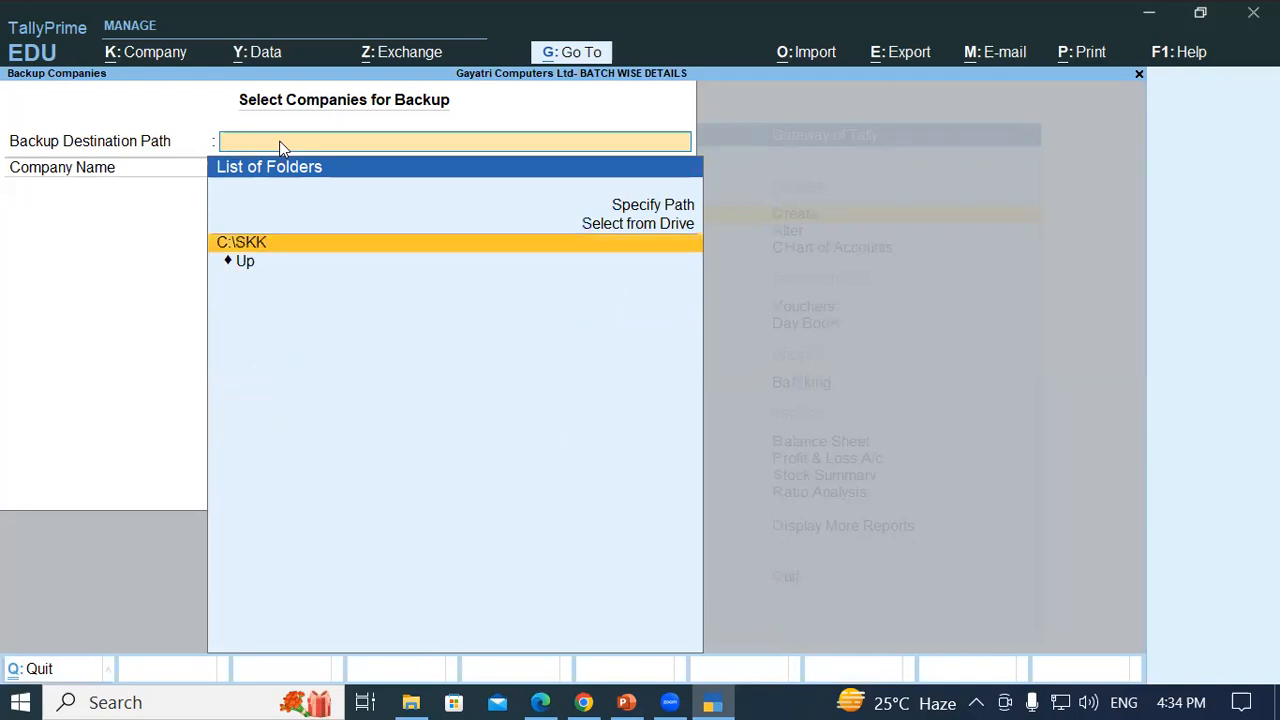
pyautogui.press('Return')
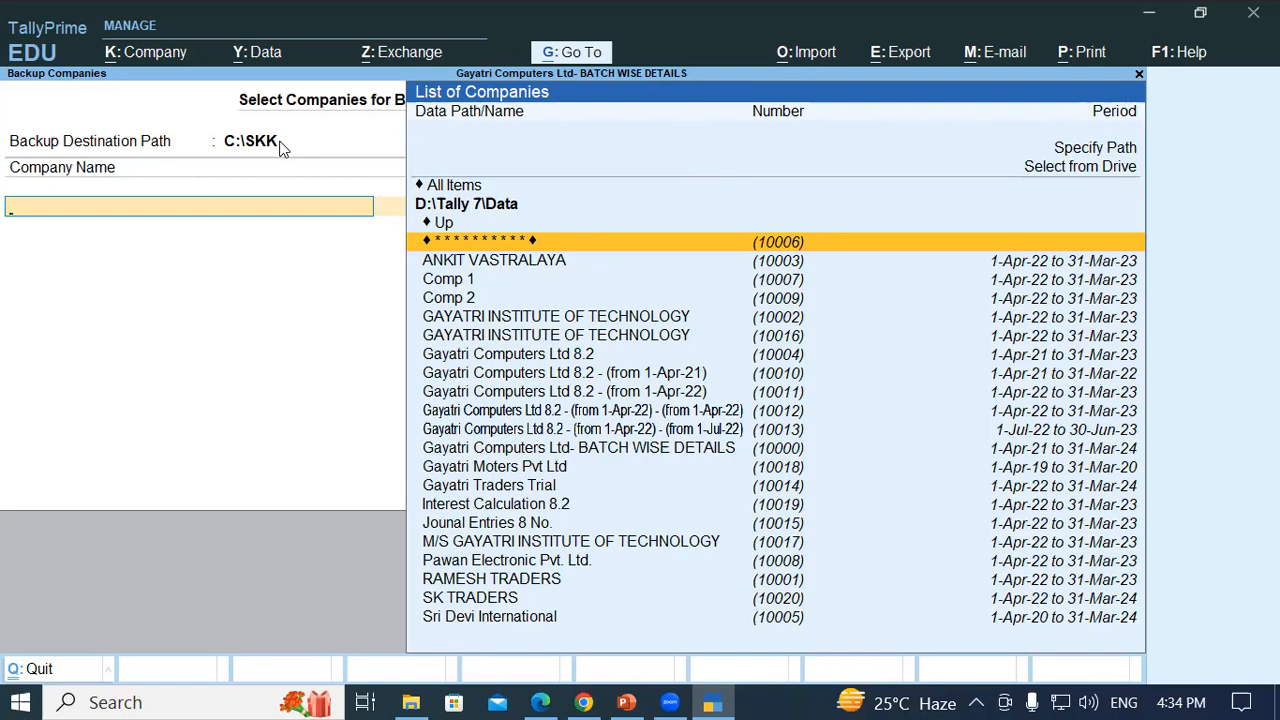
# - Select RAMESH TRADERS, end the company list, and run the backup
pyautogui.press('Down')
pyautogui.press('Down')
pyautogui.press('Down')
pyautogui.press('Down')
pyautogui.press('Down')
pyautogui.press('Down')
pyautogui.press('Down')
pyautogui.press('Down')
pyautogui.press('Down')
pyautogui.press('Down')
pyautogui.press('Down')
pyautogui.press('Down')
pyautogui.press('Down')
pyautogui.press('Down')
pyautogui.press('Down')
pyautogui.press('Down')
pyautogui.press('Down')
pyautogui.press('Down')
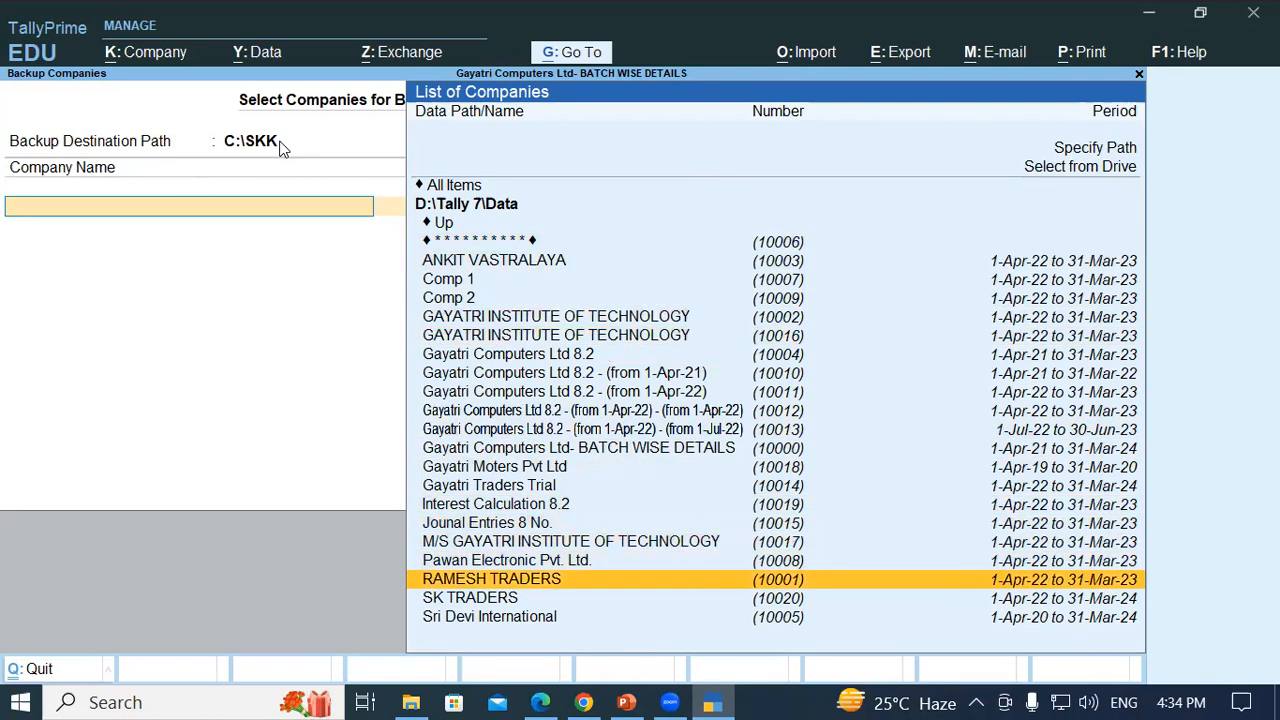
pyautogui.press('Return')
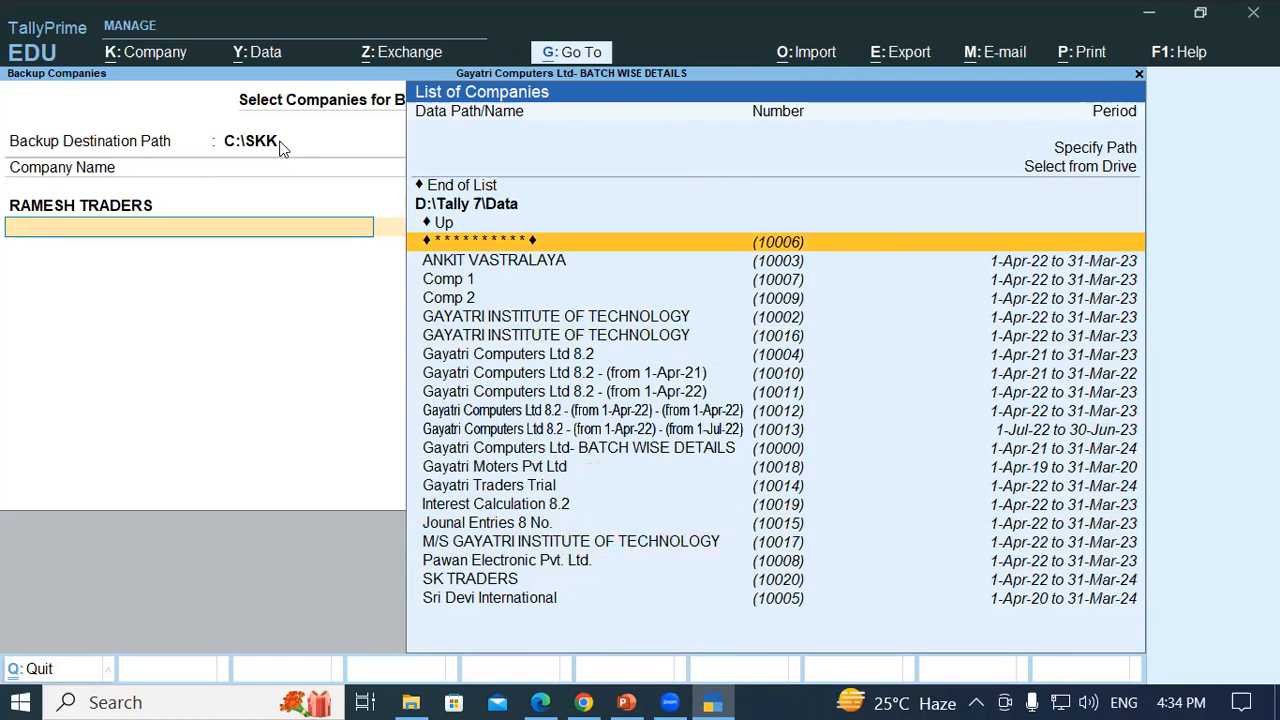
pyautogui.press('Up')
pyautogui.press('Up')
pyautogui.press('Up')
pyautogui.press('Return')
pyautogui.press('Return')
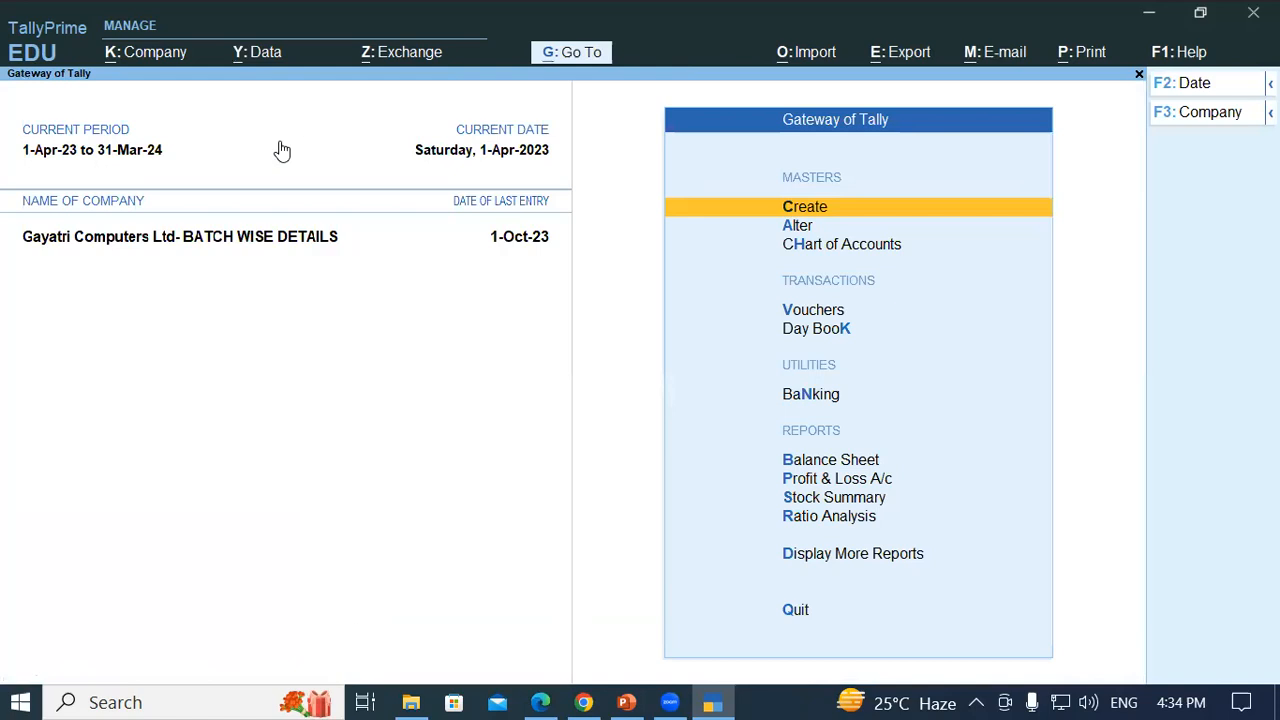
# - Browse in File Explorer to C:\SKK to check for the backup file TBK900_10001.001
pyautogui.press('super+e')
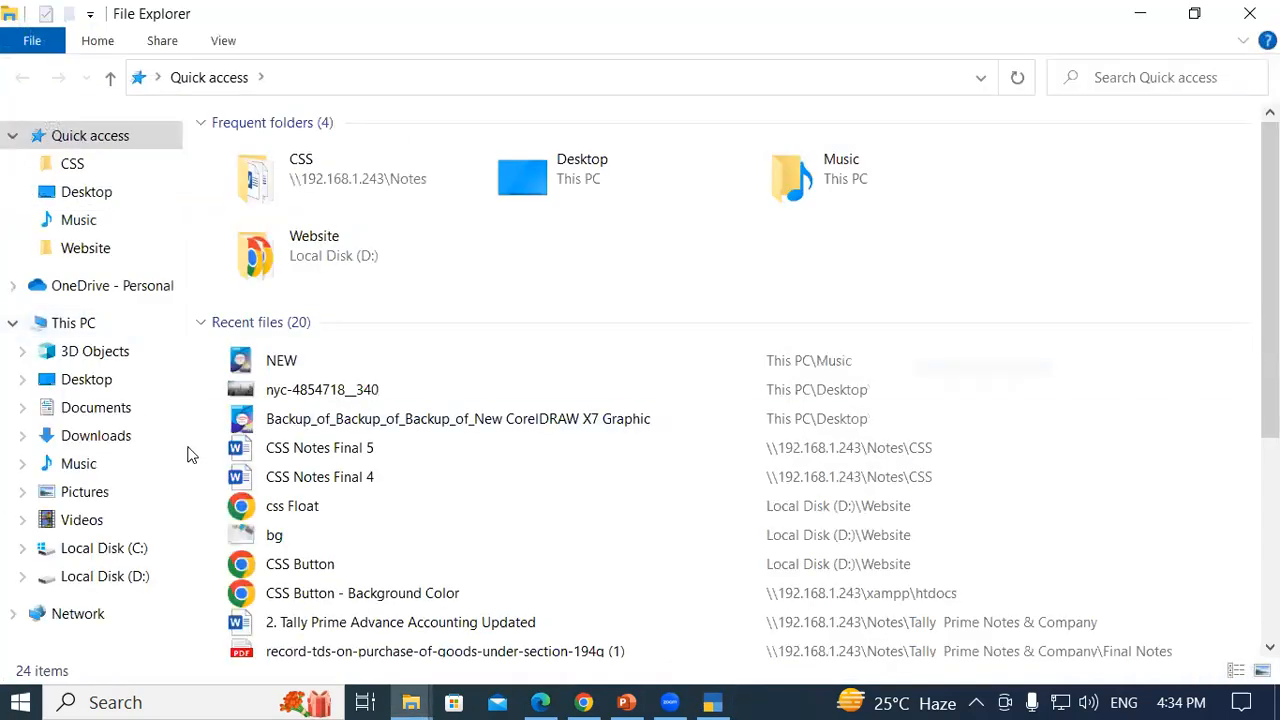
pyautogui.click(73, 322)
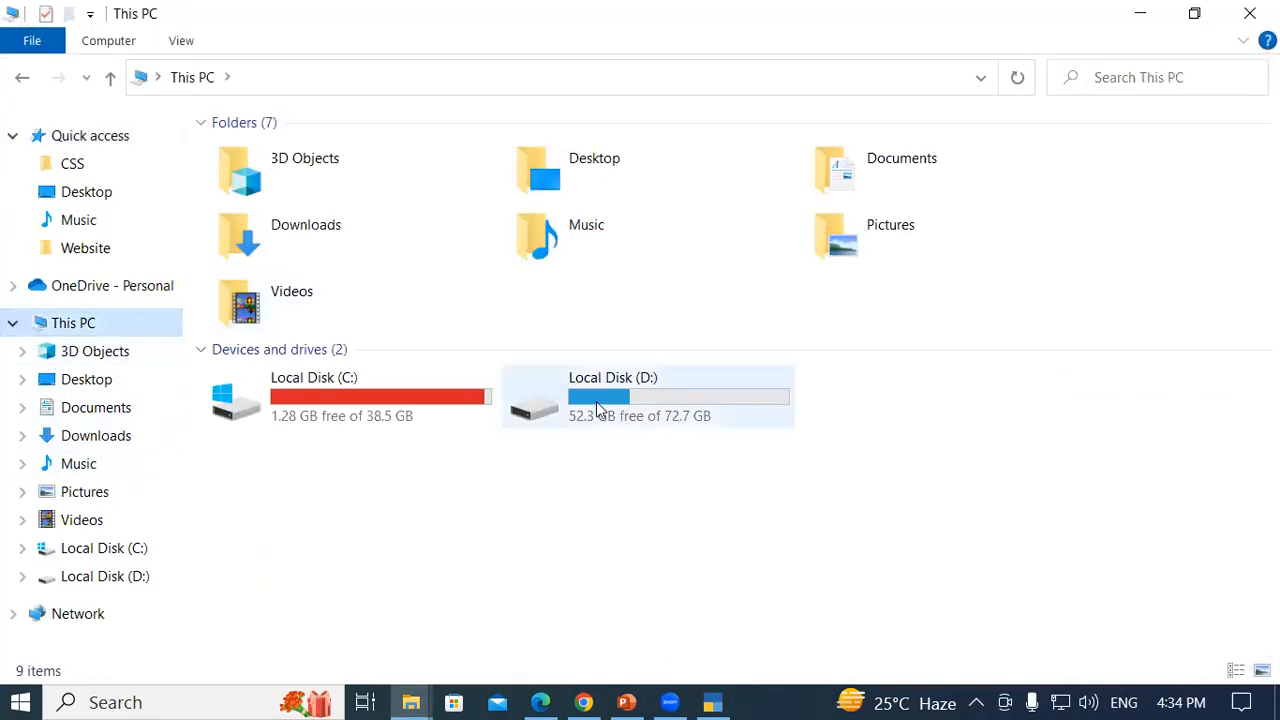
pyautogui.doubleClick(463, 403)
pyautogui.click(266, 330)
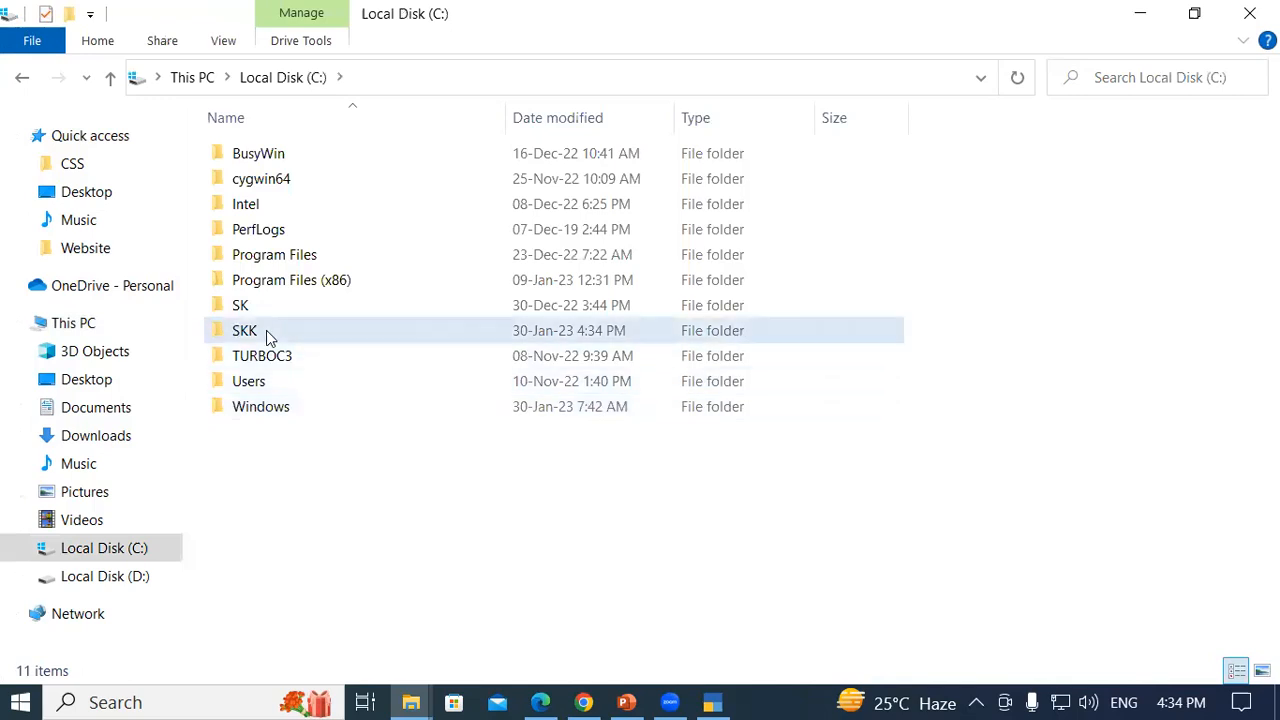
pyautogui.doubleClick(266, 330)
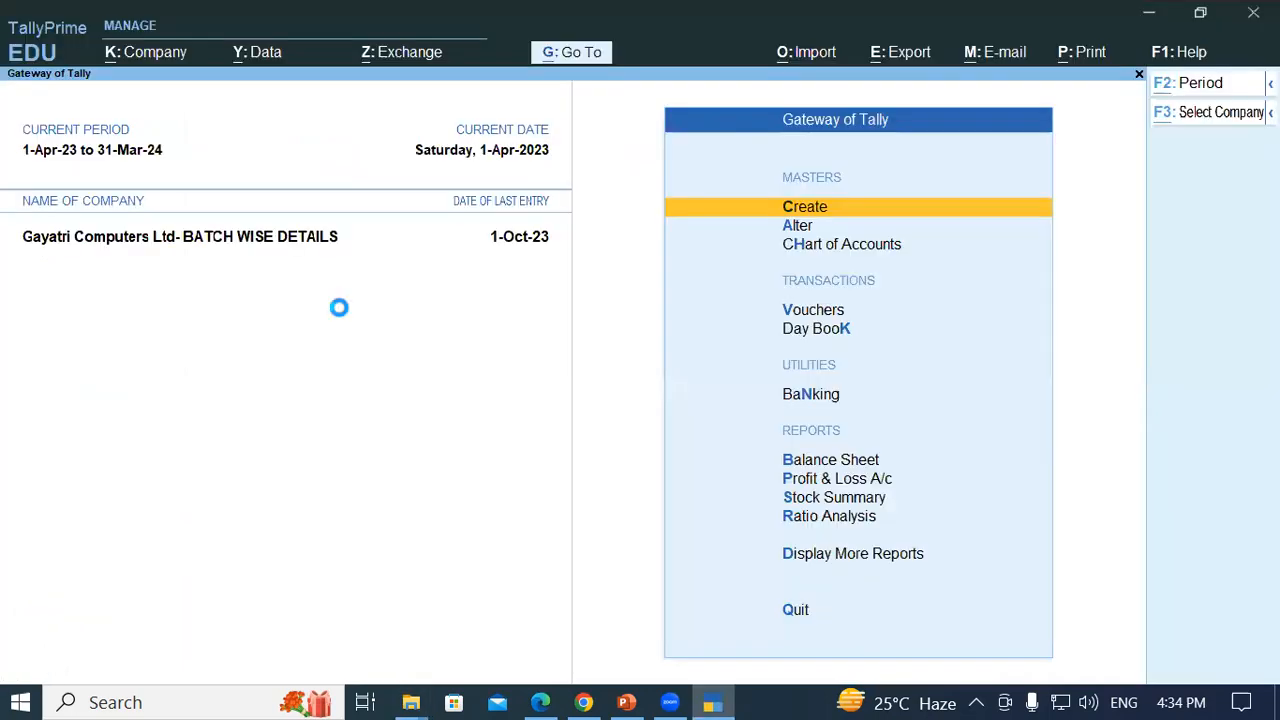
# - Browse the company selection list to C:\SKK, find nothing loadable, and cancel back to Gateway of Tally
pyautogui.press('F3')
pyautogui.press('Up')
pyautogui.press('Up')
pyautogui.press('Up')
pyautogui.press('Return')
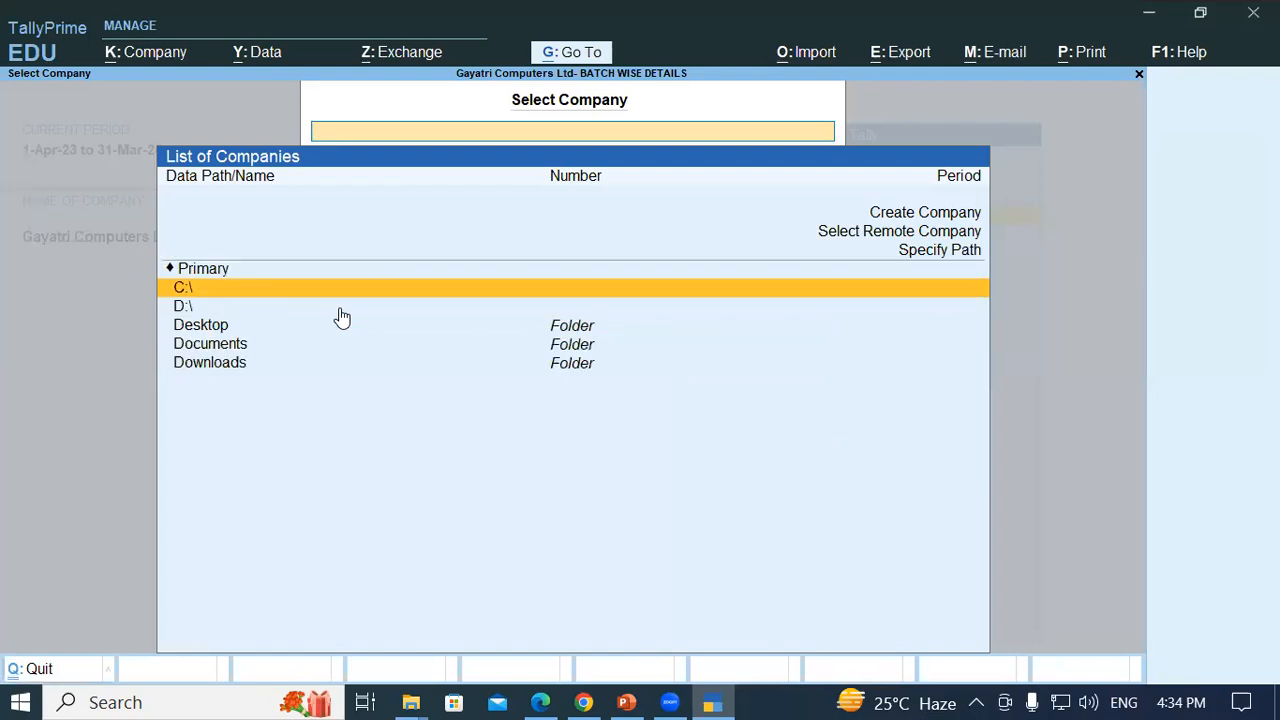
pyautogui.press('Return')
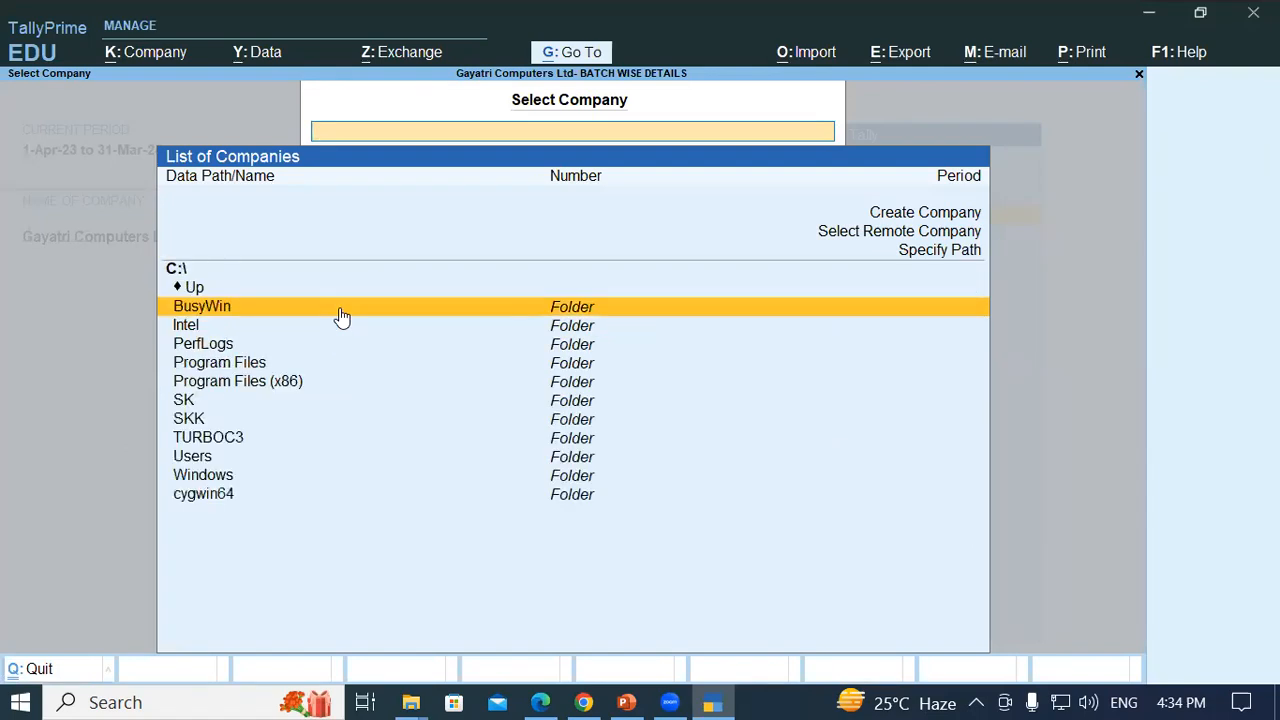
pyautogui.press('Down')
pyautogui.press('Down')
pyautogui.press('Down')
pyautogui.press('Down')
pyautogui.press('Down')
pyautogui.press('Down')
pyautogui.press('Return')
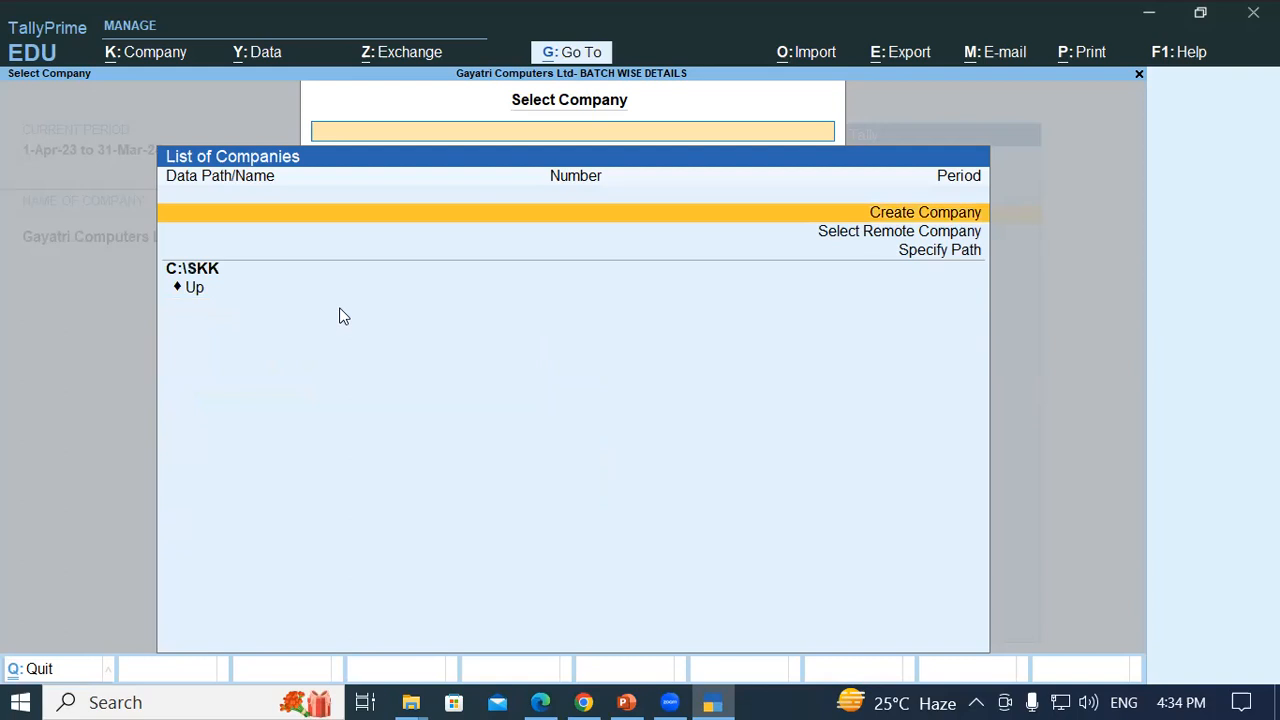
pyautogui.press('Escape')
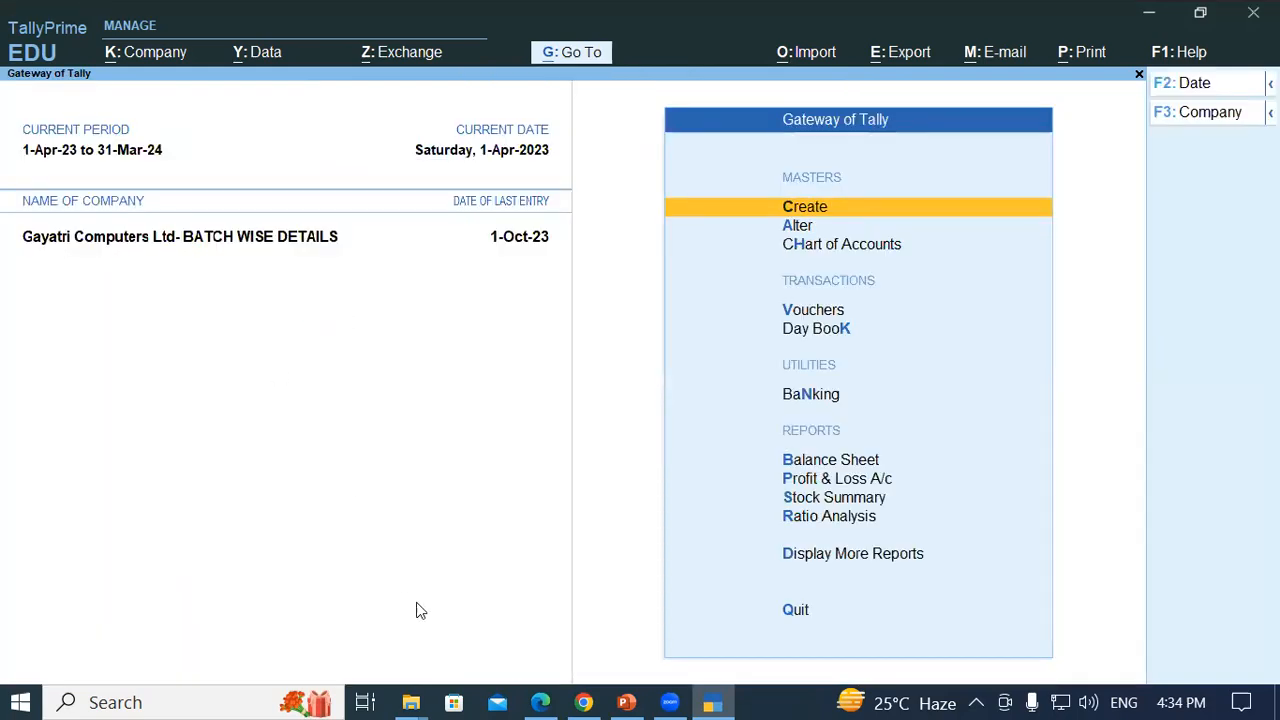
pyautogui.press('Escape')
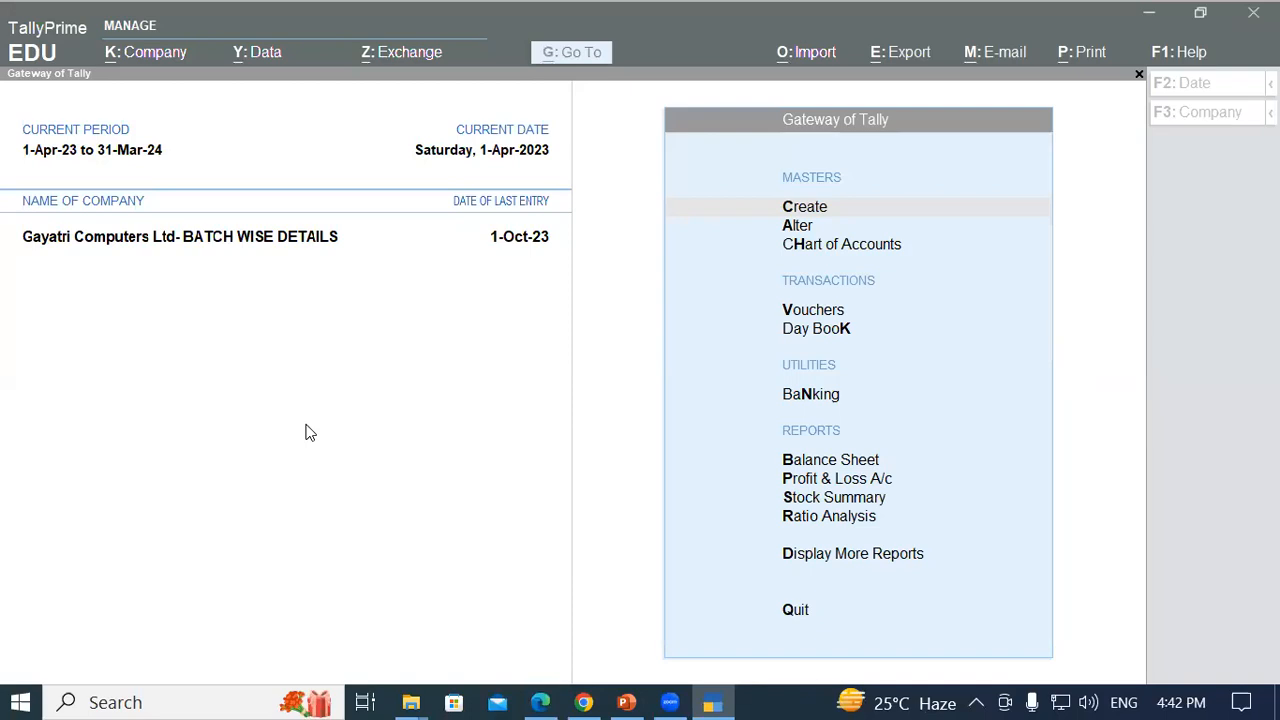
pyautogui.click(308, 392)
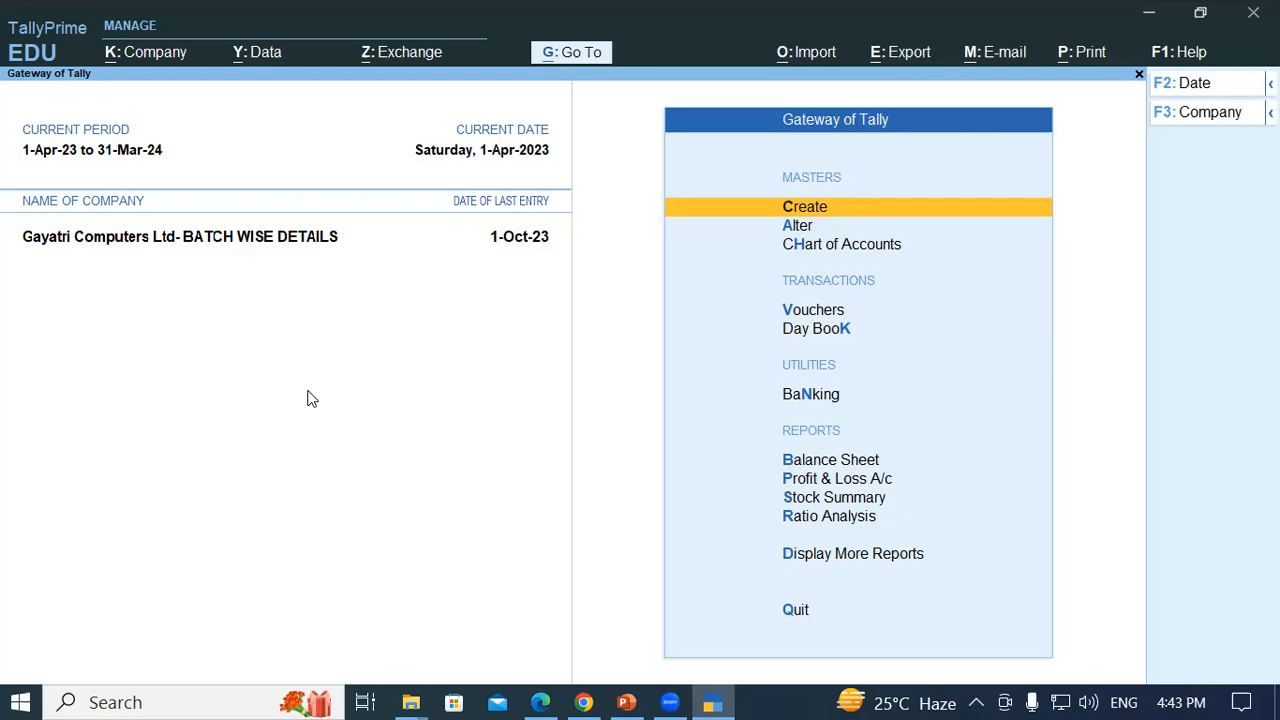
# - Start a payment voucher debiting ABC LTD against bill 1 for 35,400.00, then exit the bill-wise details
pyautogui.press('Down')
pyautogui.press('Down')
pyautogui.press('Down')
pyautogui.press('Return')
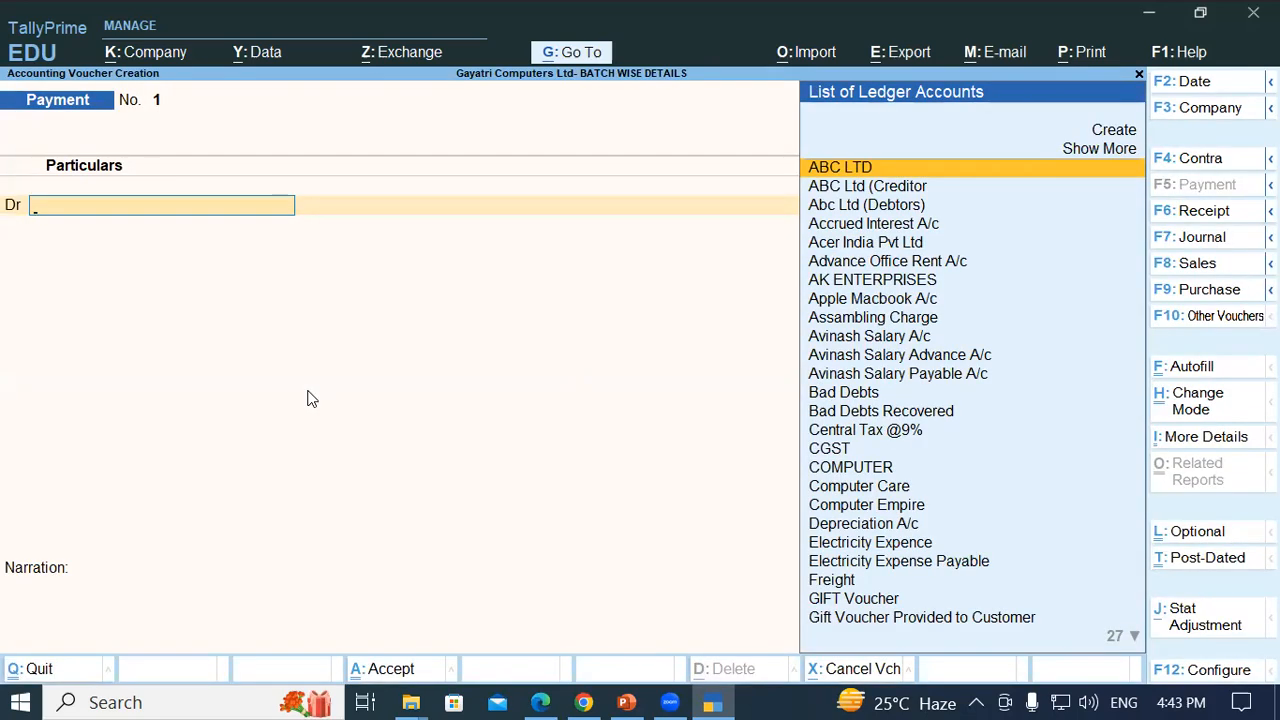
pyautogui.press('Return')
pyautogui.press('Return')
pyautogui.press('Return')
pyautogui.press('Return')
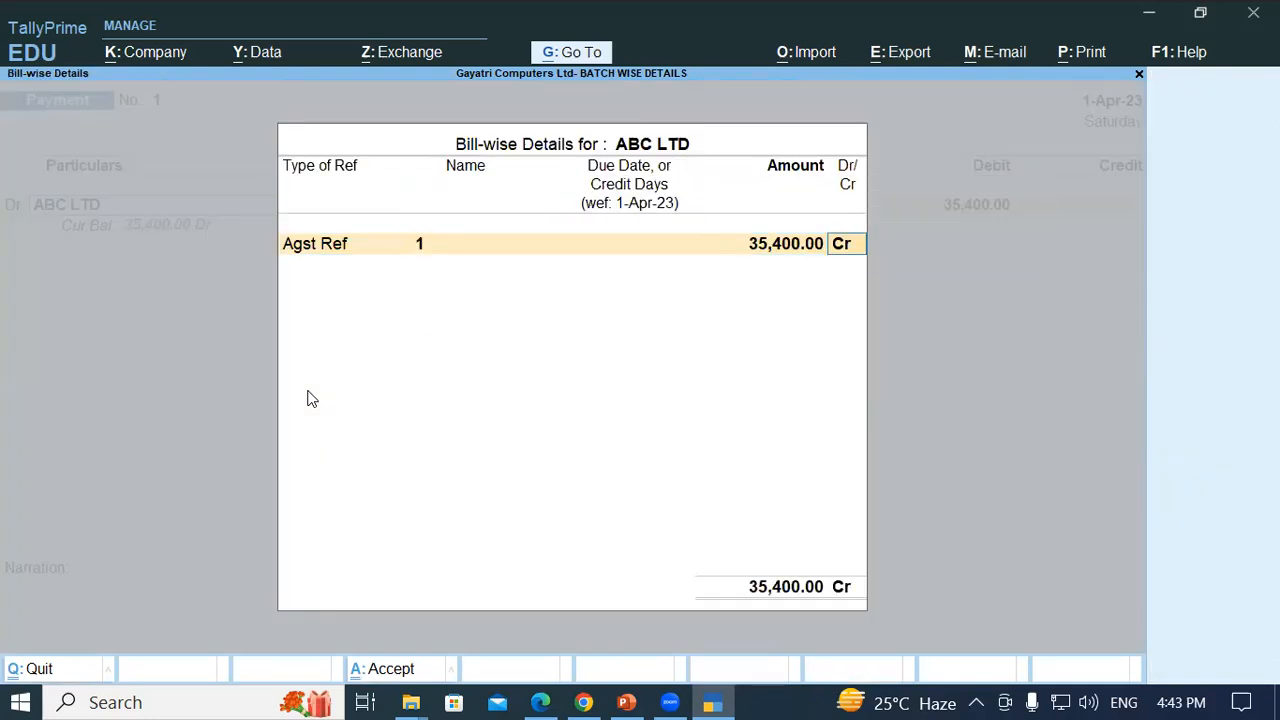
pyautogui.press('Return')
pyautogui.press('Return')
pyautogui.press('Return')
pyautogui.press('Return')
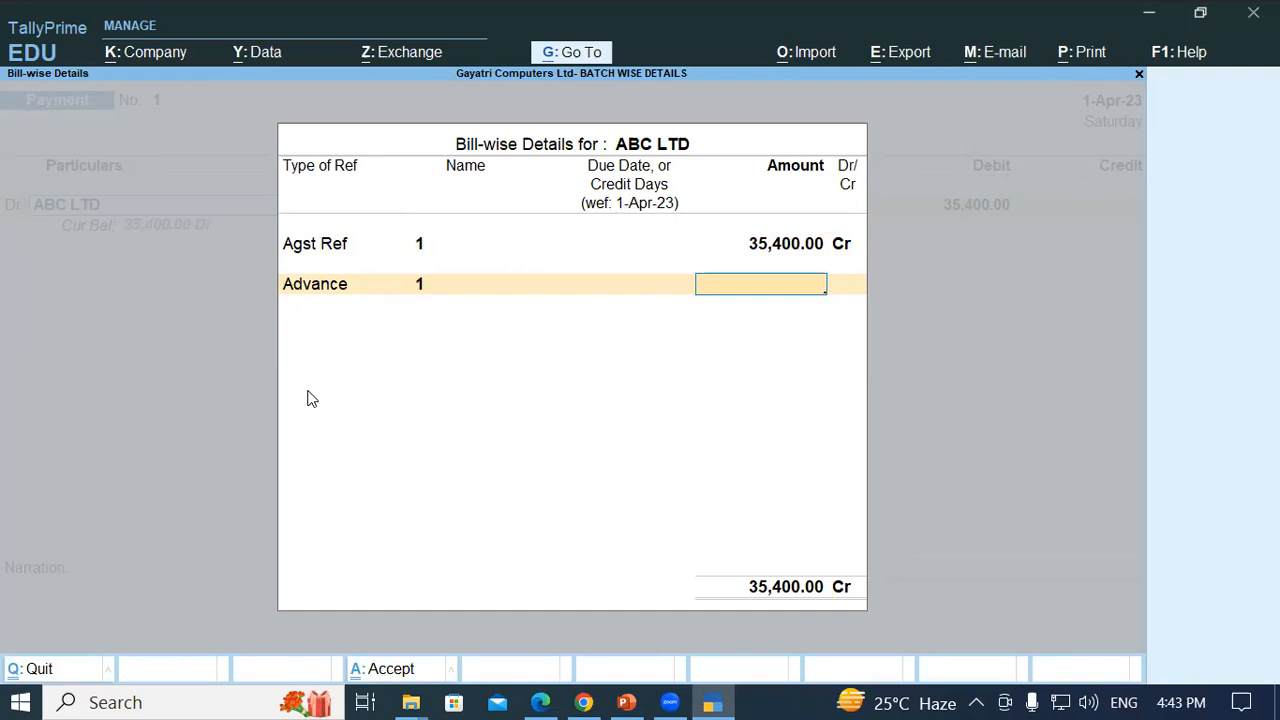
pyautogui.press('Escape')
pyautogui.press('y')
# - Discard that voucher, re-enter ABC LTD against bill 1 in a new one, and open Go To
pyautogui.press('BackSpace')
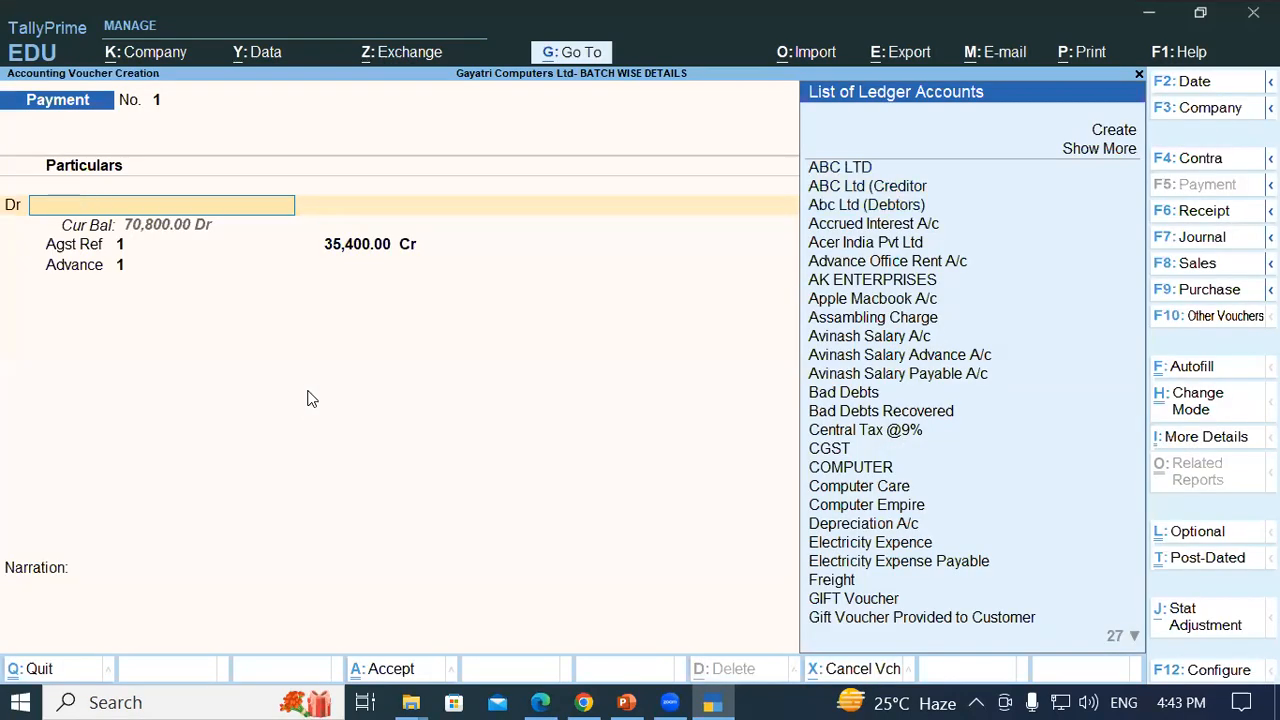
pyautogui.press('Escape')
pyautogui.press('y')
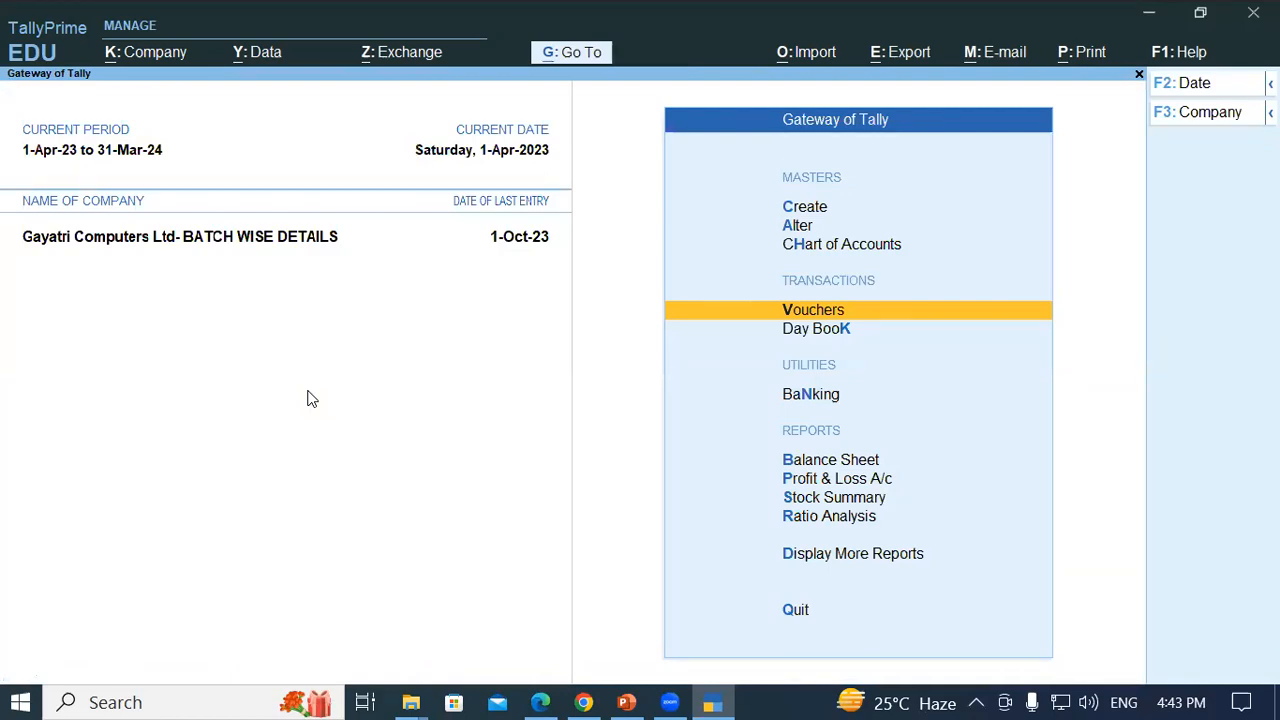
pyautogui.press('Return')
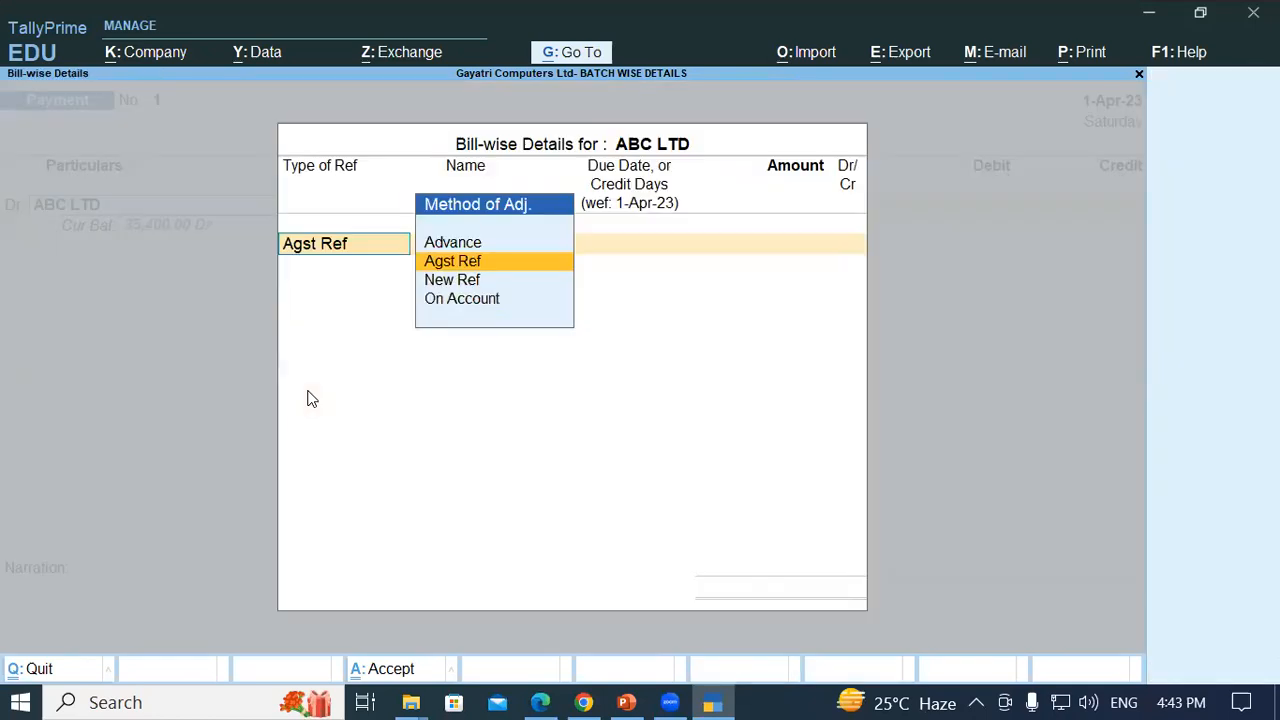
pyautogui.press('Return')
pyautogui.press('Return')
pyautogui.press('Return')
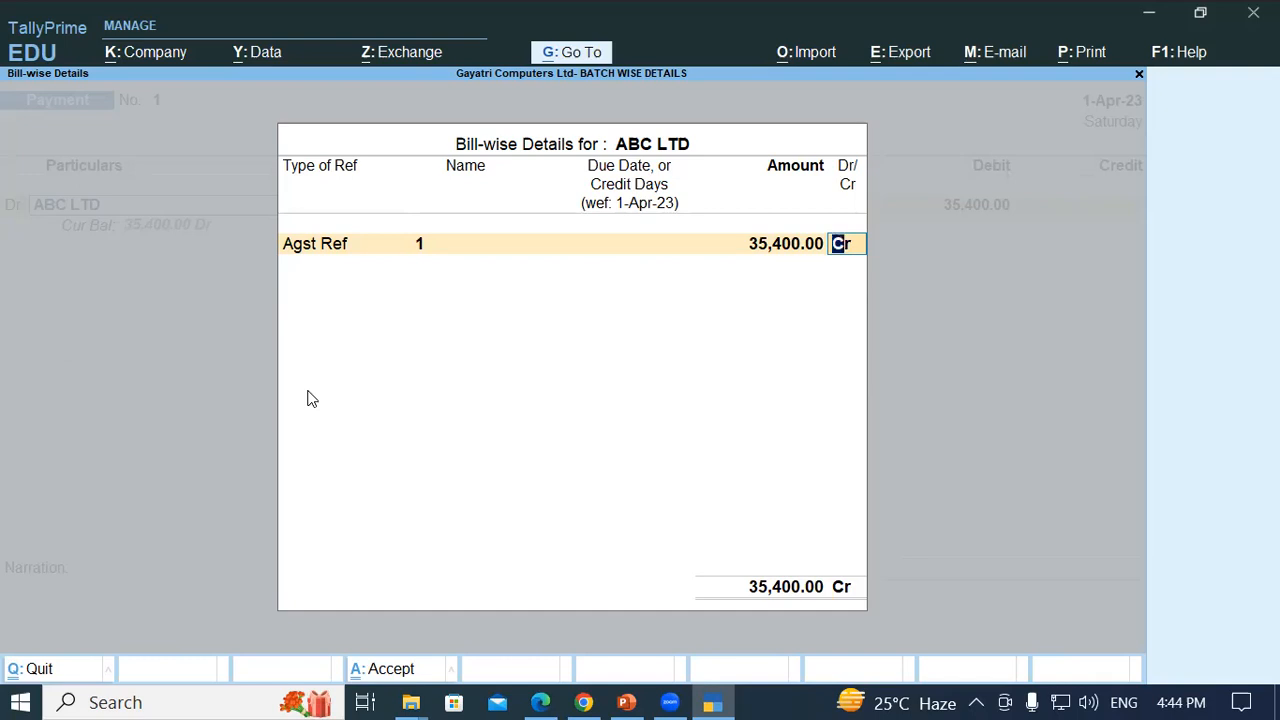
pyautogui.hotkey('alt', 'g')
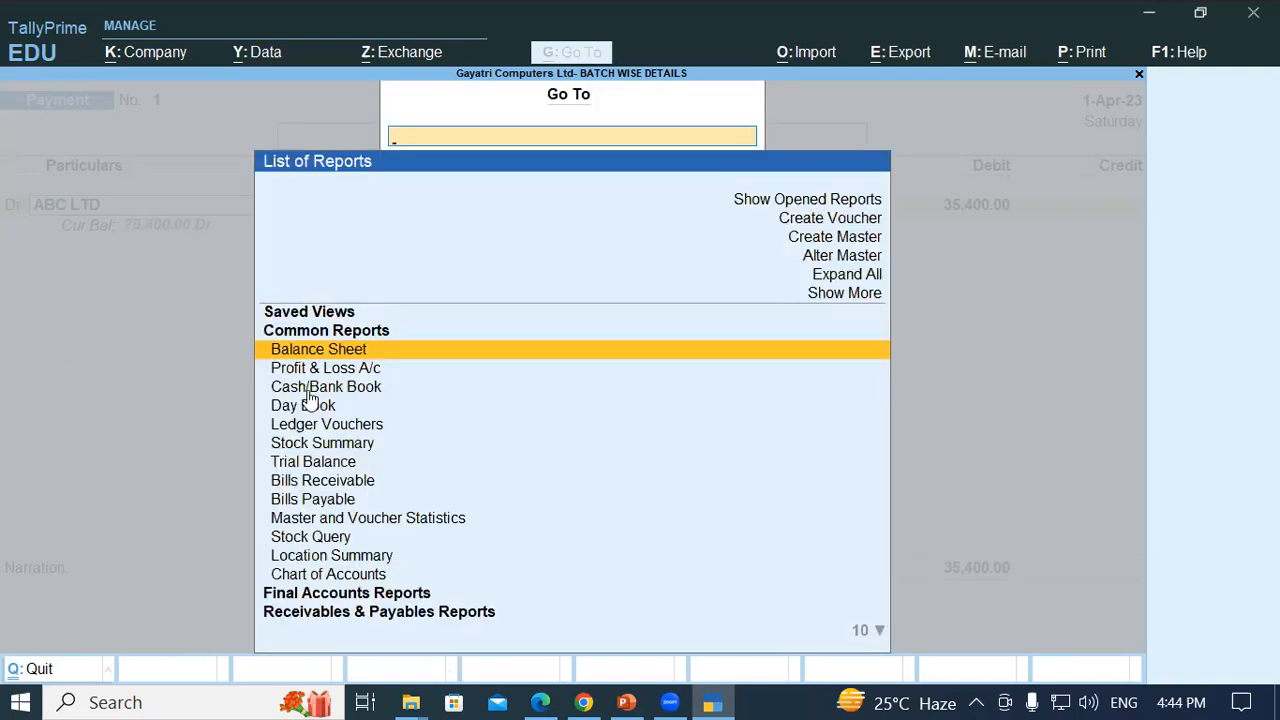
# - Open the Balance Sheet, view a zoomed print preview of it, then close the print settings
pyautogui.press('Return')
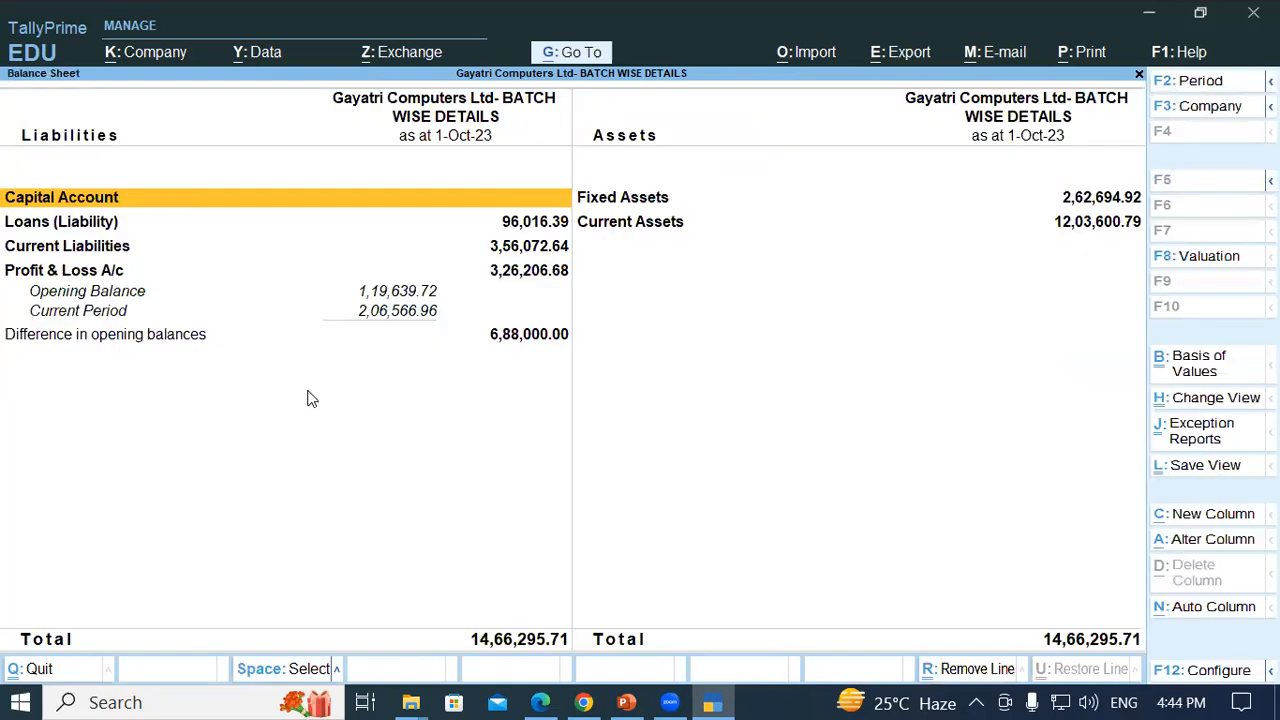
pyautogui.hotkey('alt', 'p')
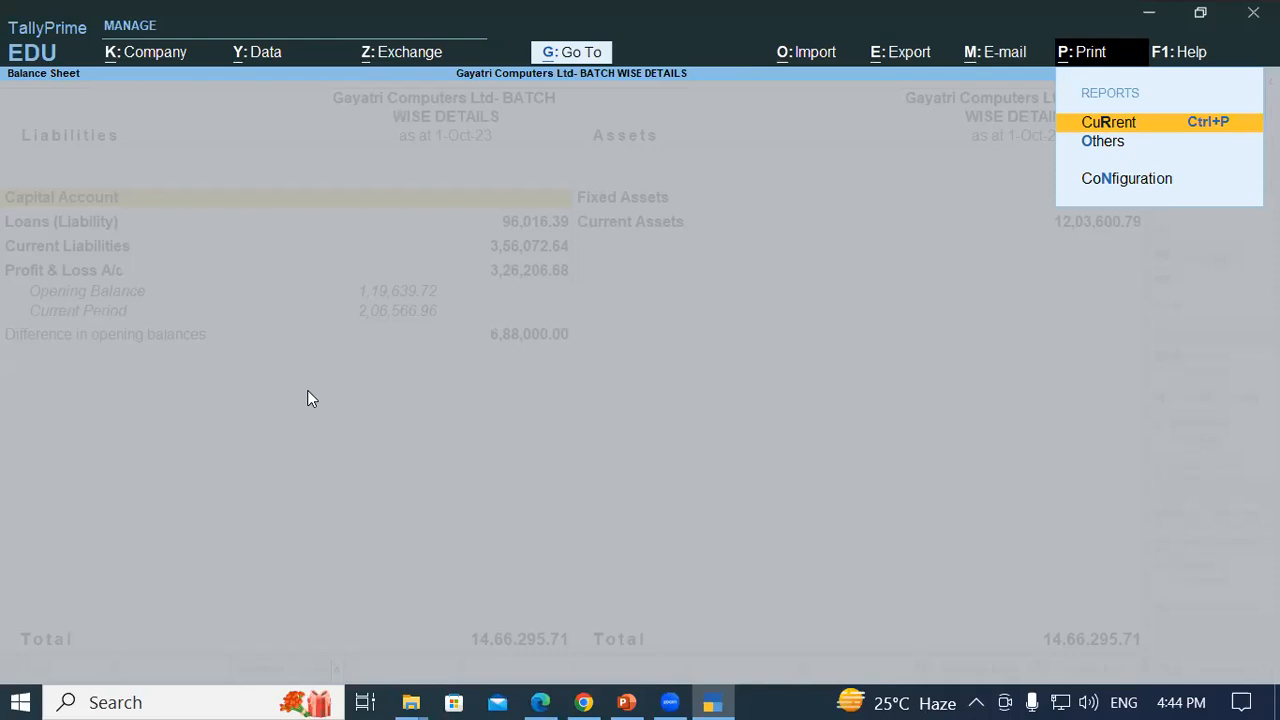
pyautogui.press('Return')
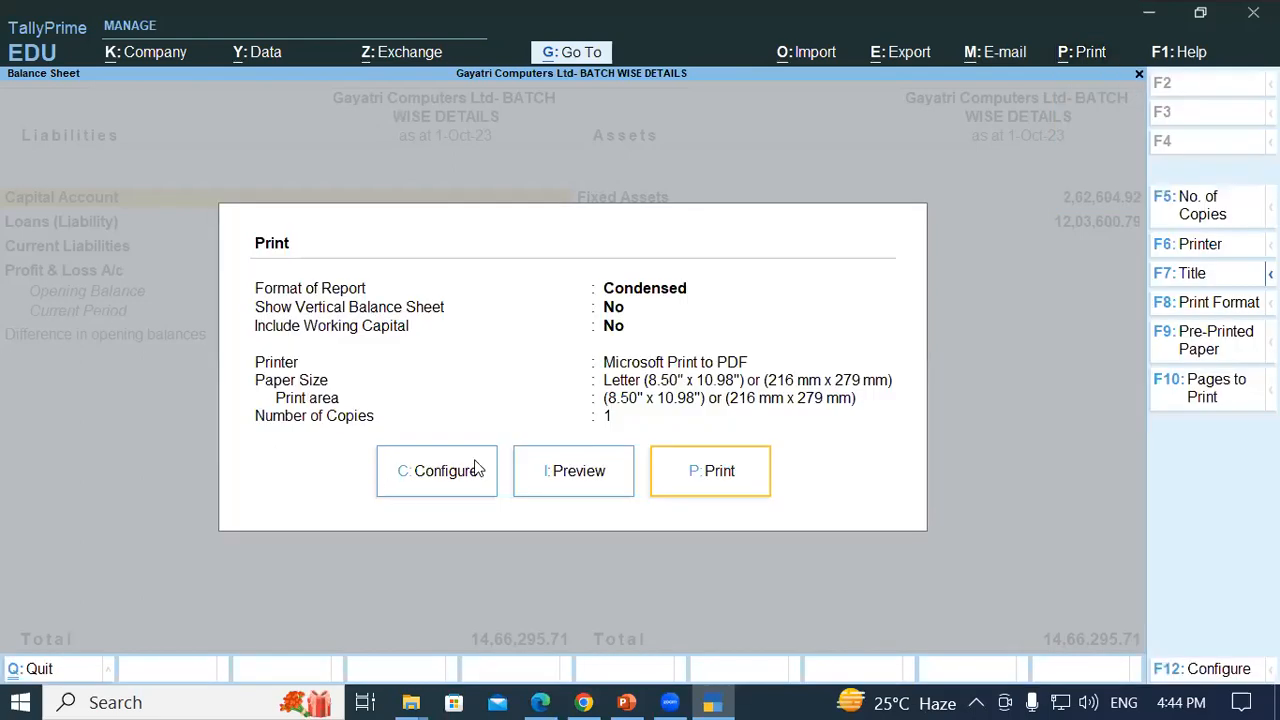
pyautogui.click(571, 471)
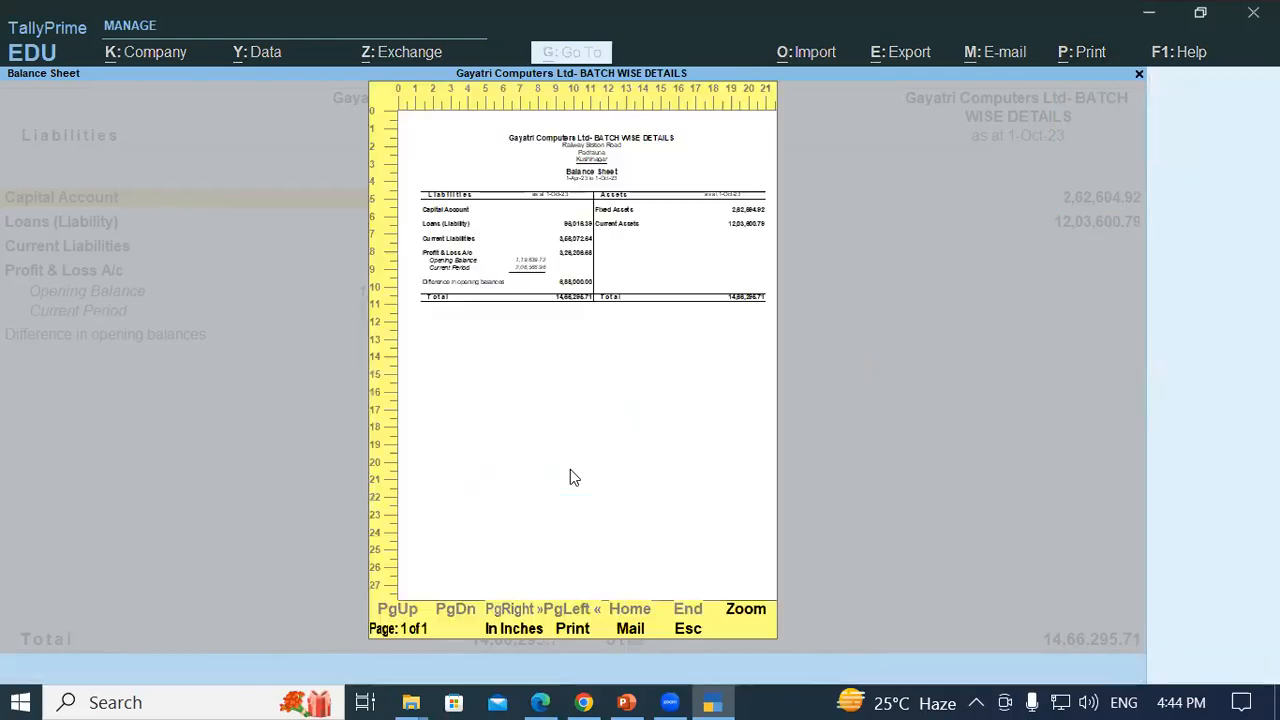
pyautogui.click(748, 622)
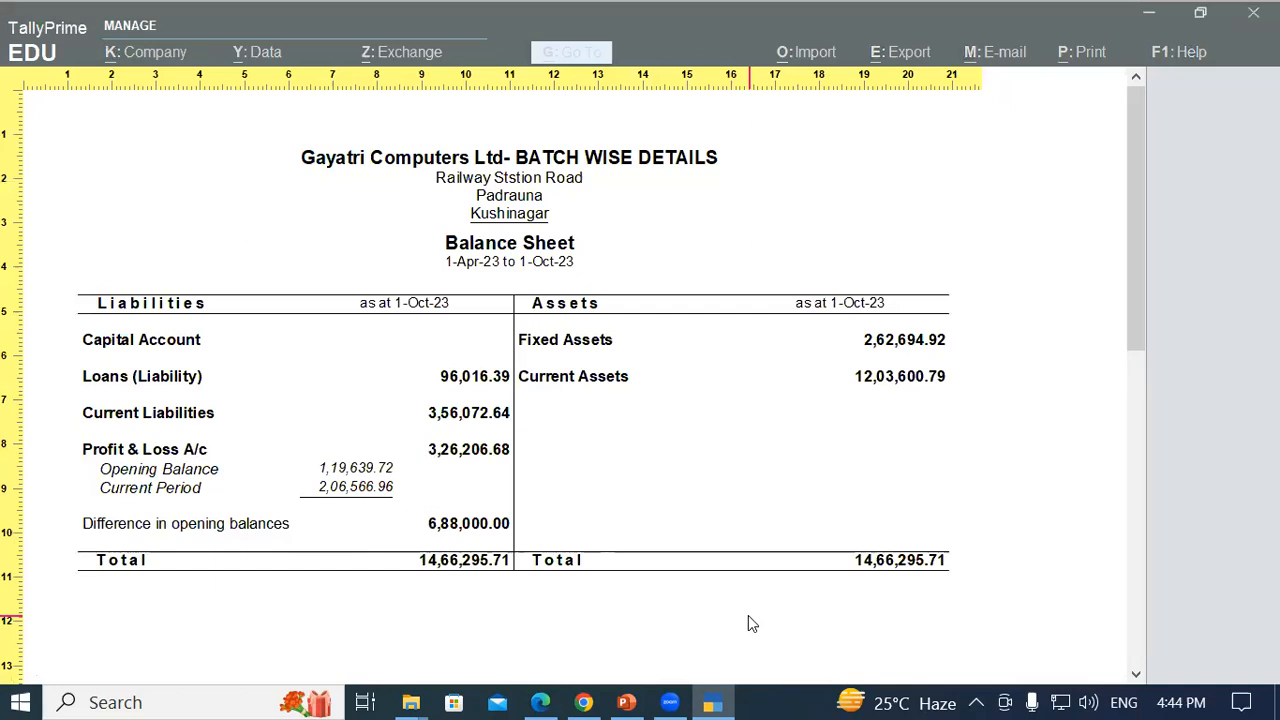
pyautogui.press('Escape')
pyautogui.press('Escape')
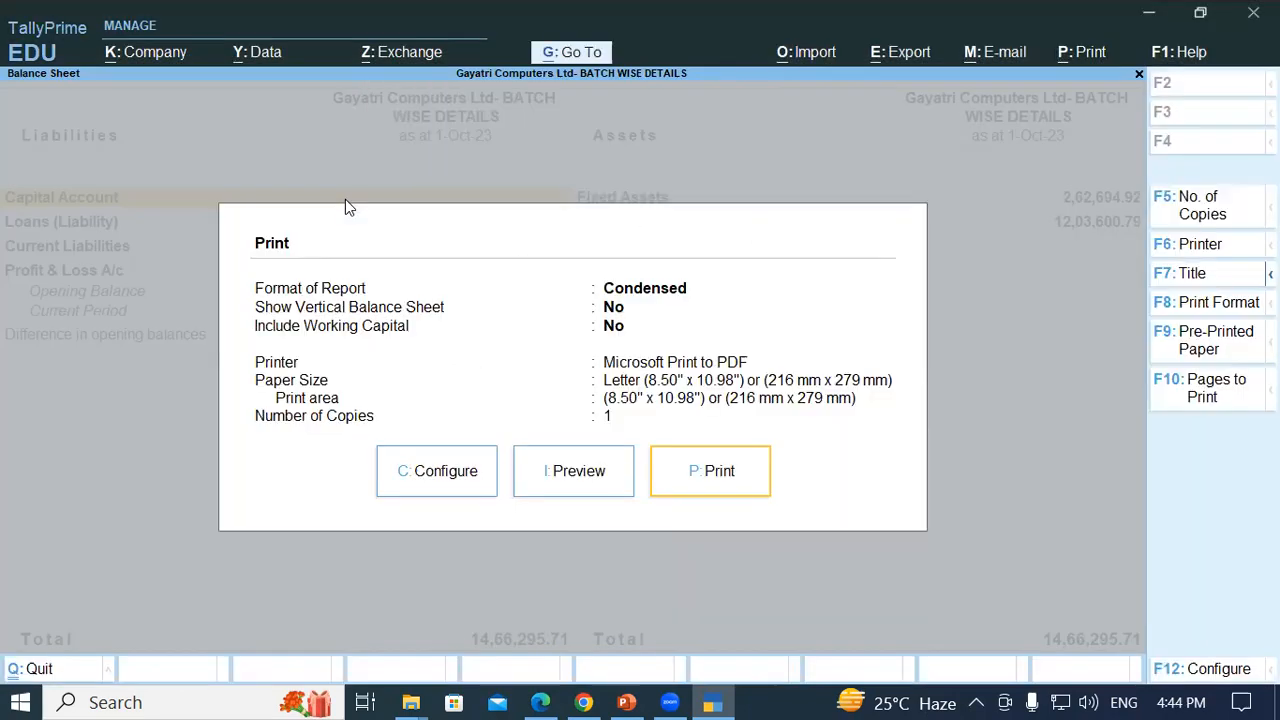
pyautogui.press('Escape')
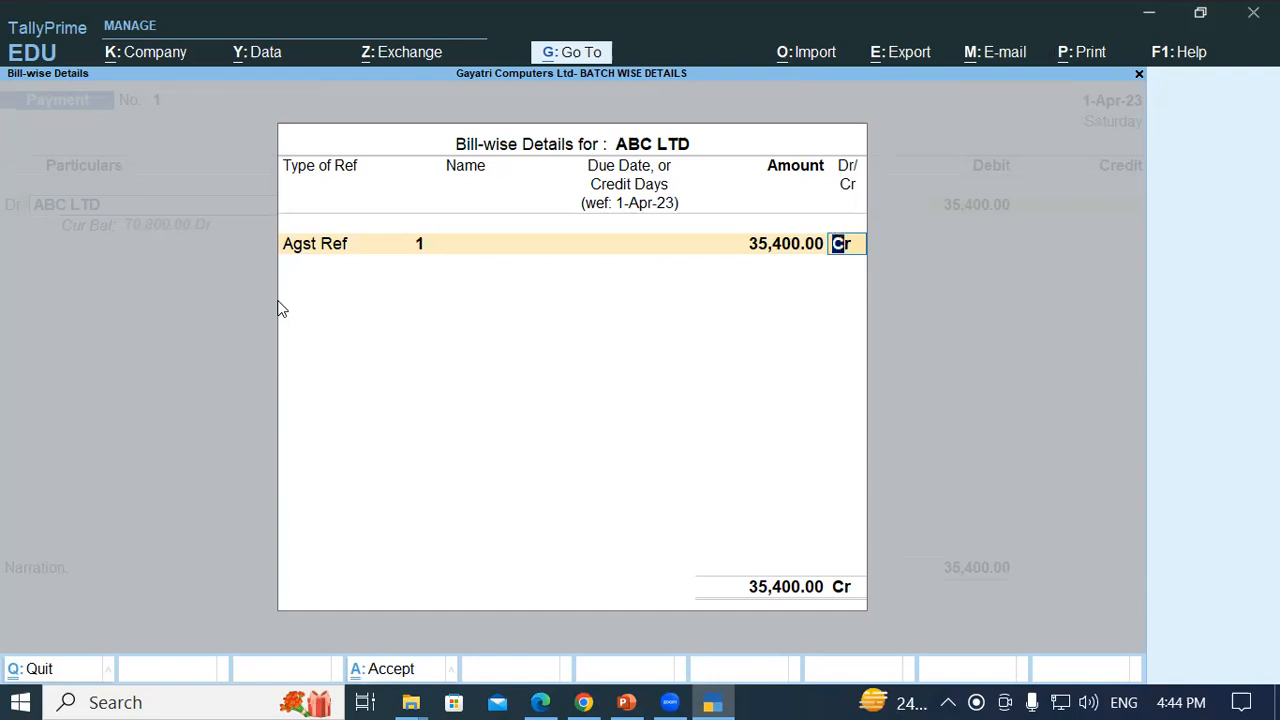
# - View the Profit & Loss A/c report via Go To, then close it
pyautogui.hotkey('alt', 'g')
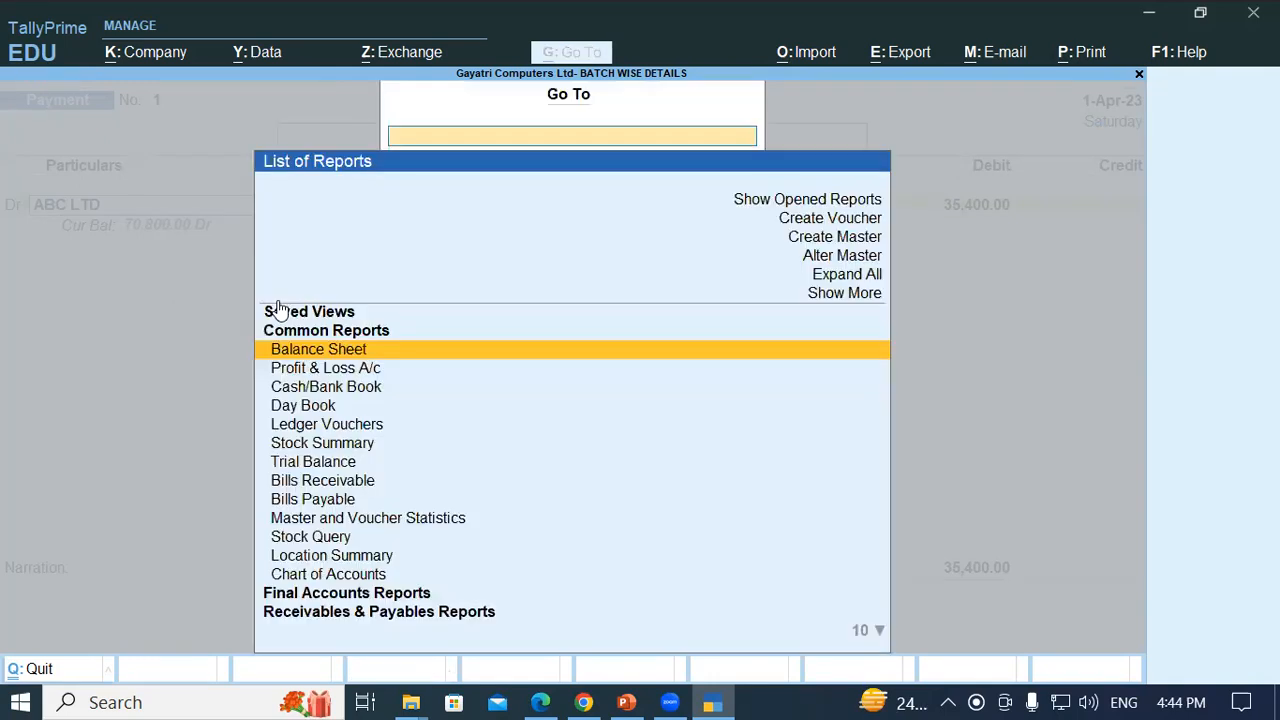
pyautogui.press('Down')
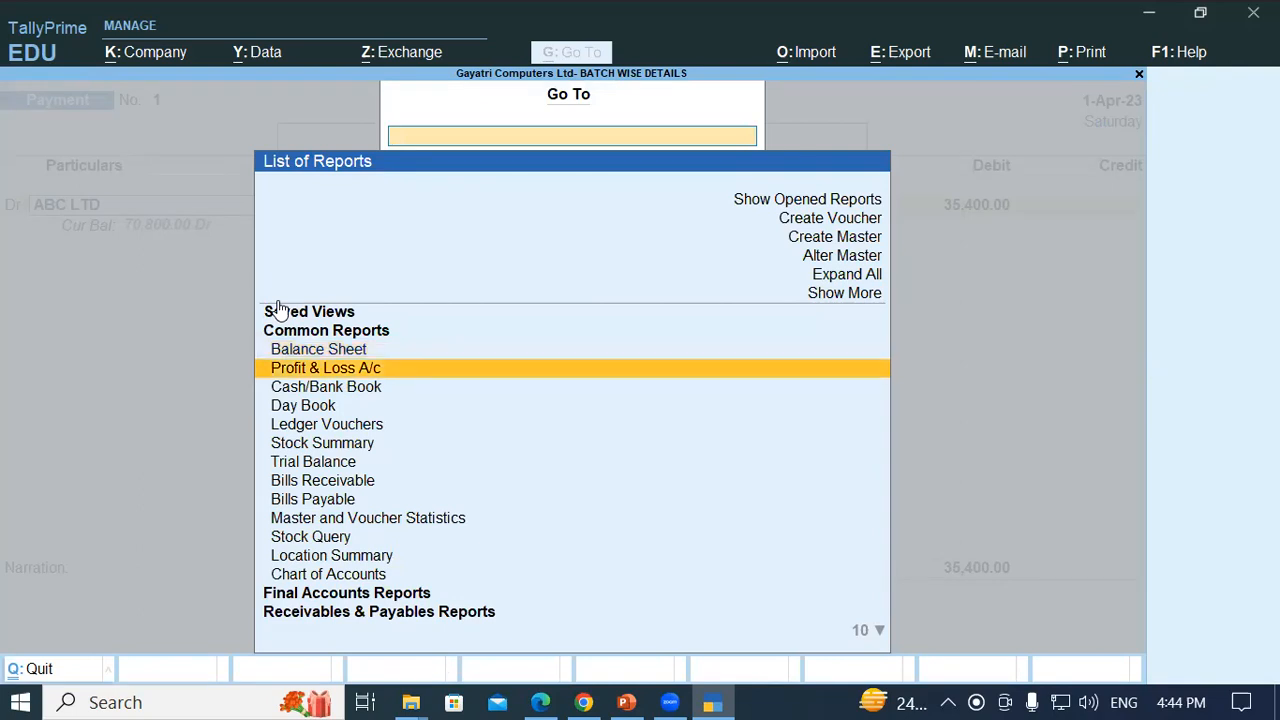
pyautogui.press('Return')
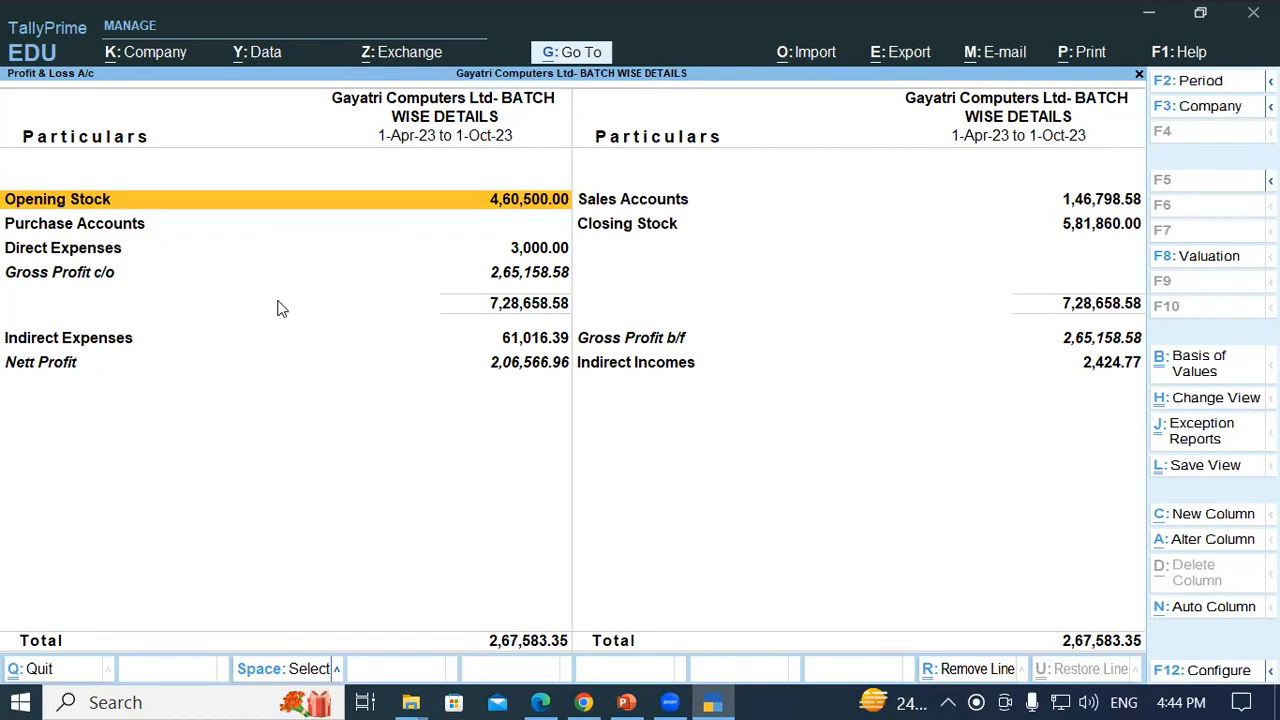
pyautogui.press('Escape')
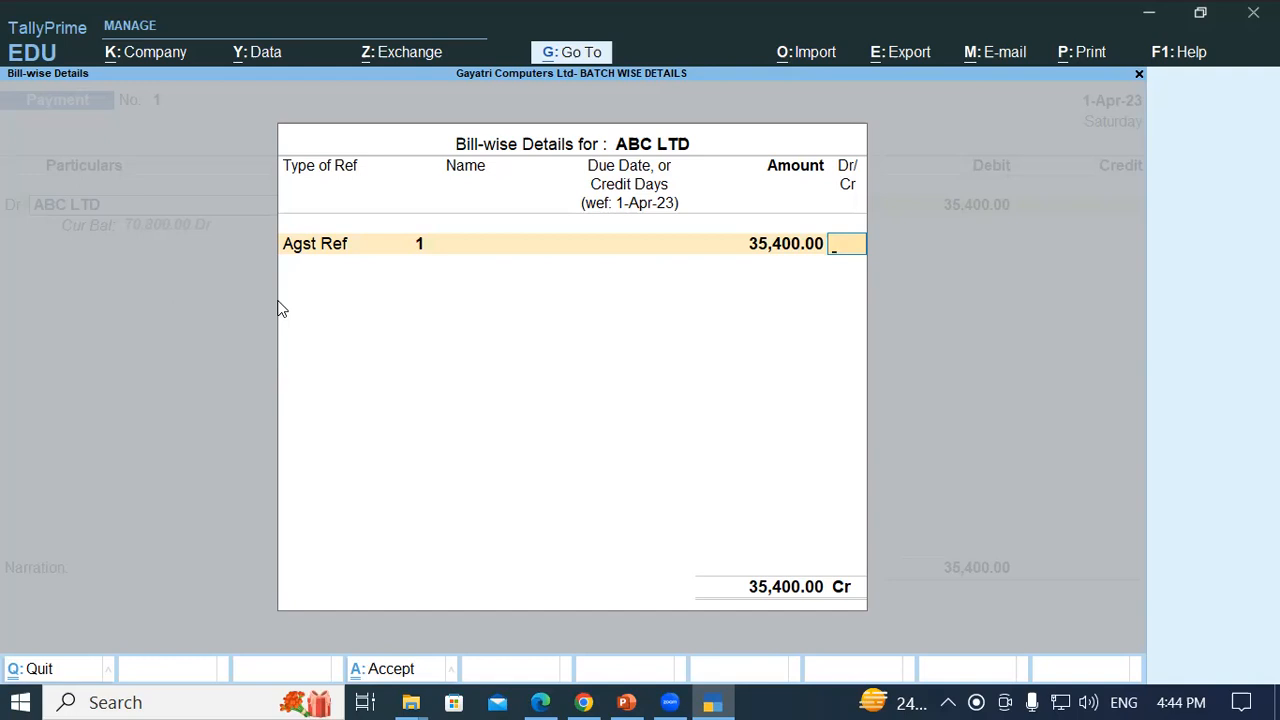
# - Search 'TRIA' in Go To and open the Trial Balance report
pyautogui.hotkey('alt', 'g')
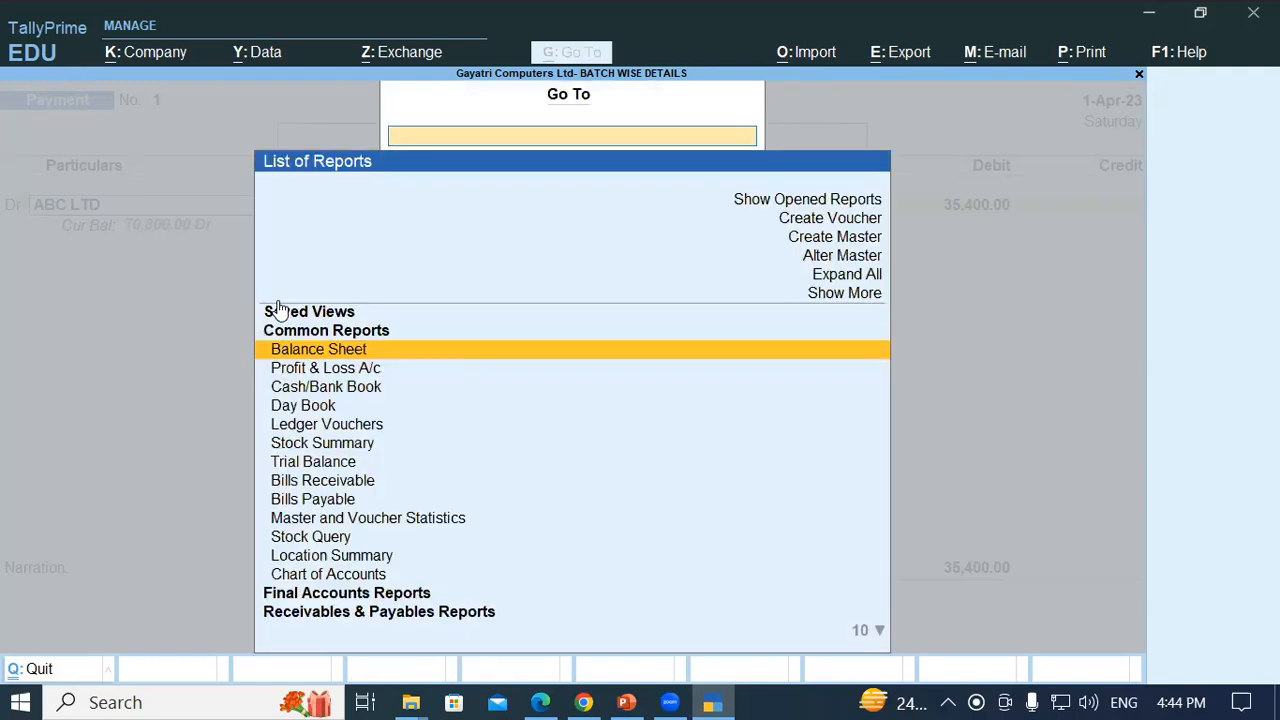
pyautogui.write('TRA')
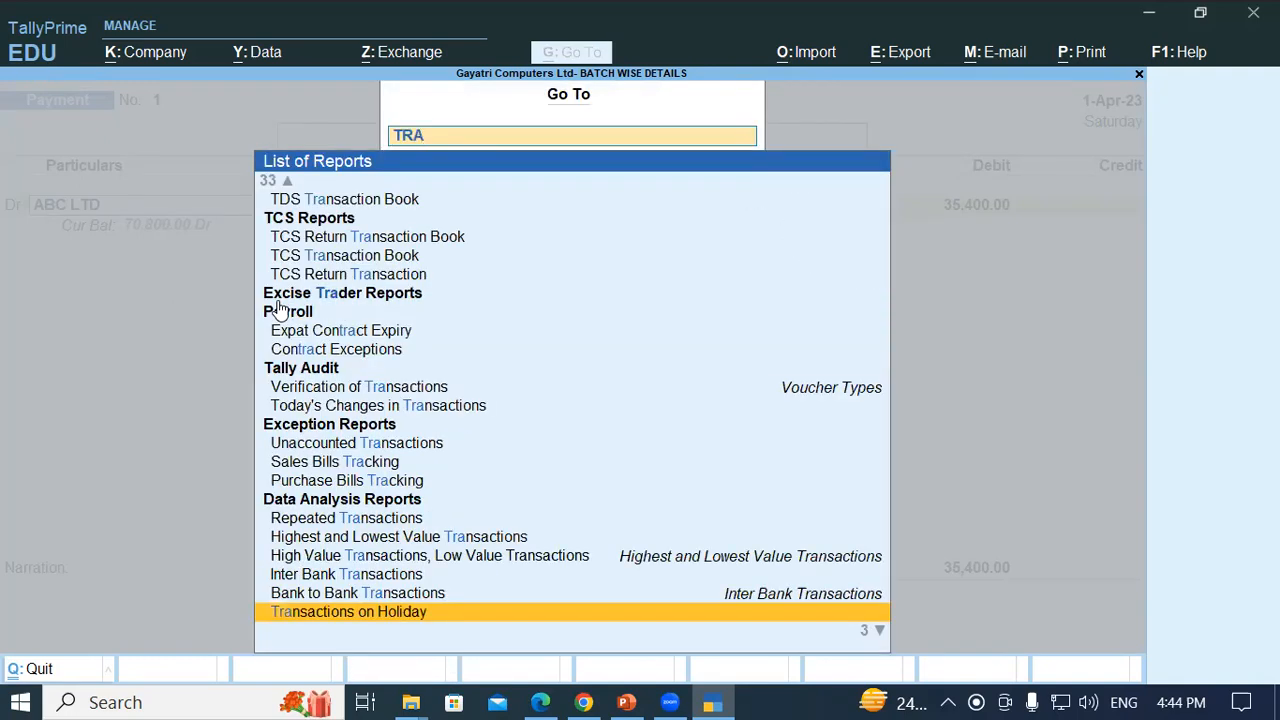
pyautogui.press('BackSpace')
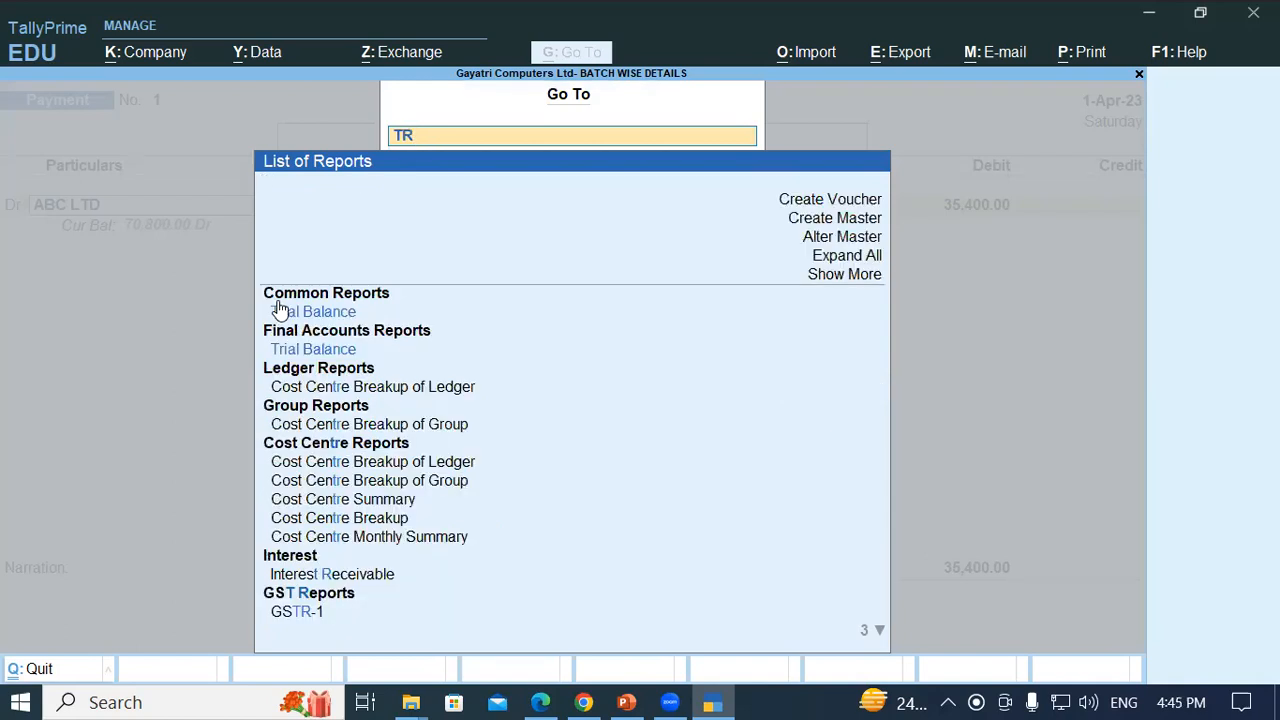
pyautogui.write('AI')
pyautogui.press('BackSpace')
pyautogui.write('IA')
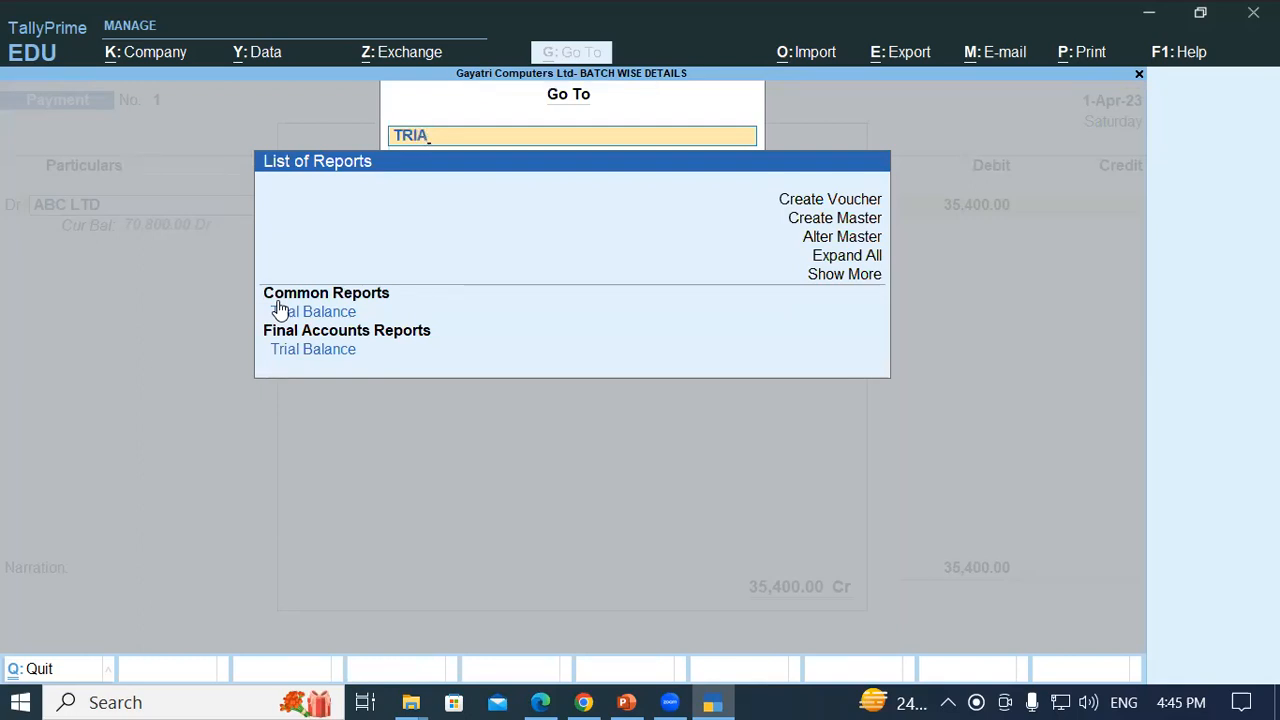
pyautogui.click(280, 311)
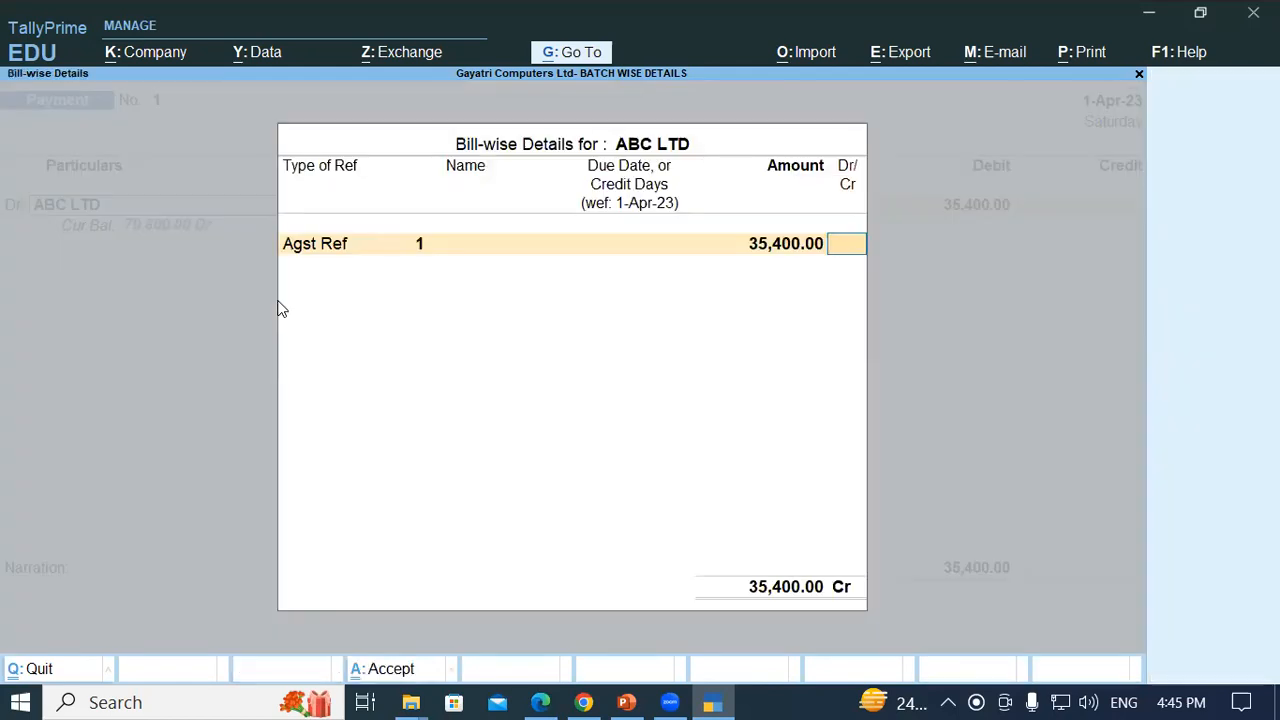
# - Clear ABC LTD and abandon the payment voucher, returning to Gateway of Tally
pyautogui.press('Return')
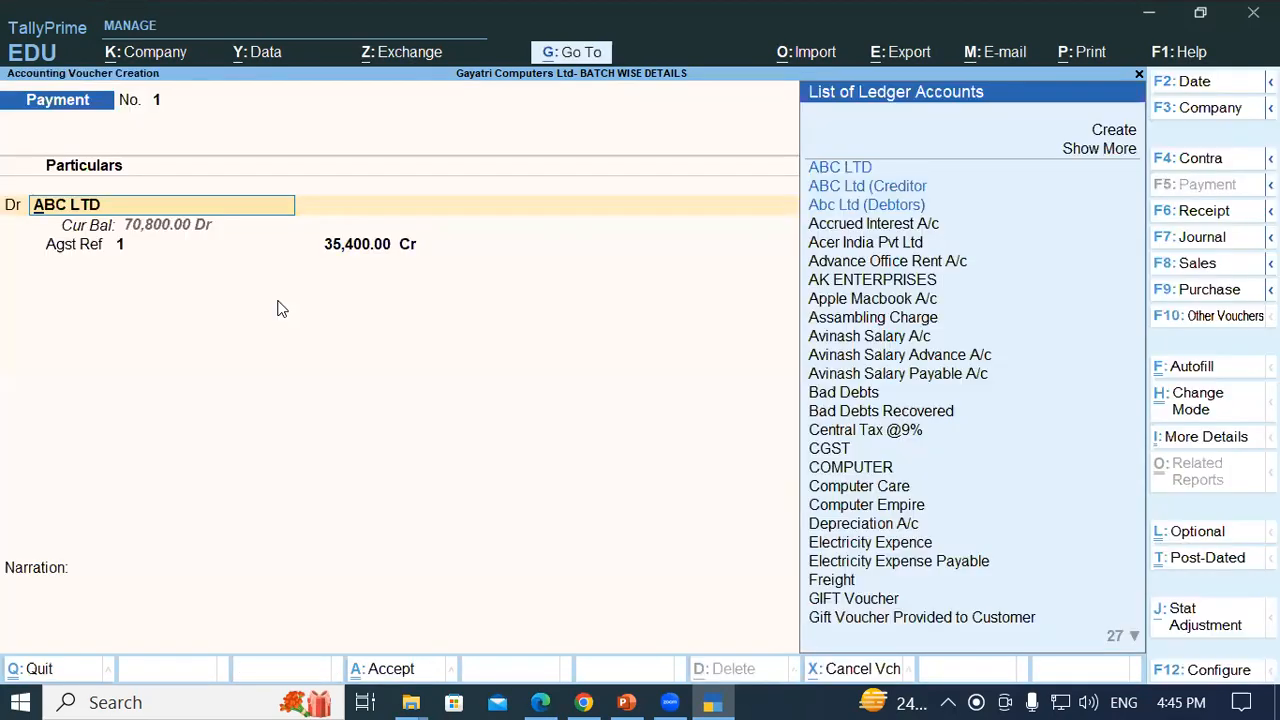
pyautogui.press('BackSpace')
pyautogui.press('Escape')
pyautogui.press('y')
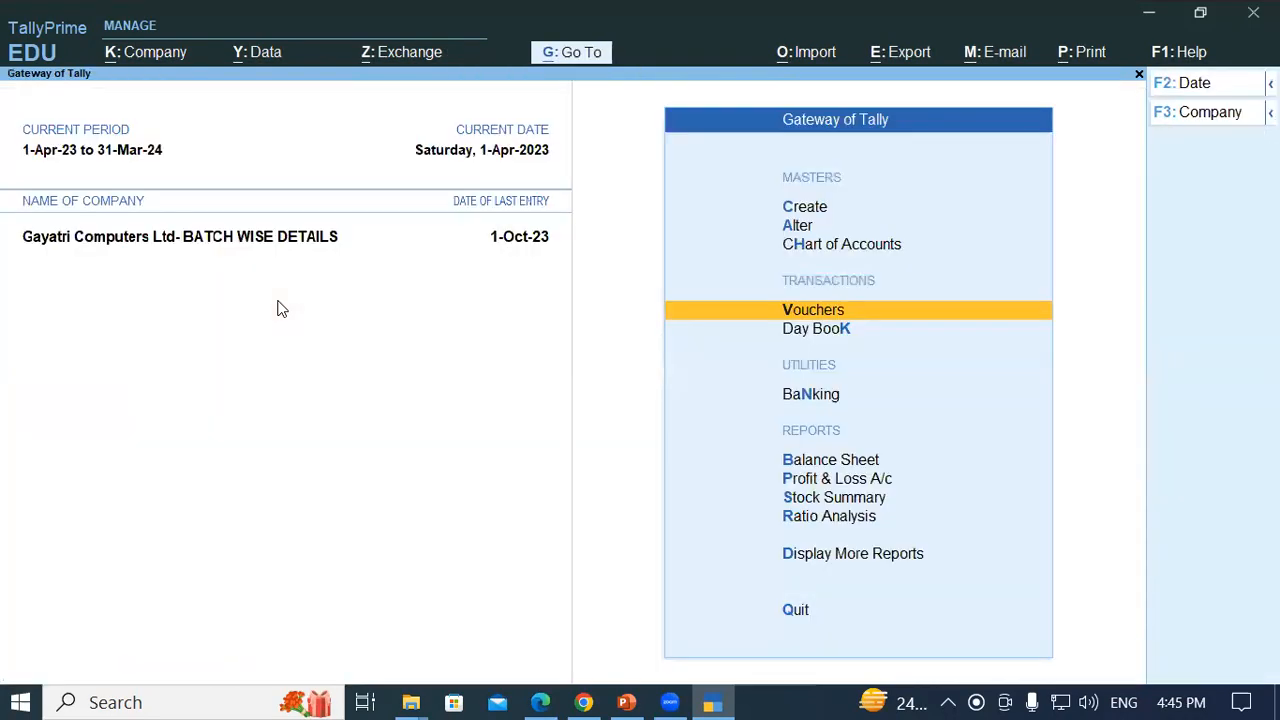